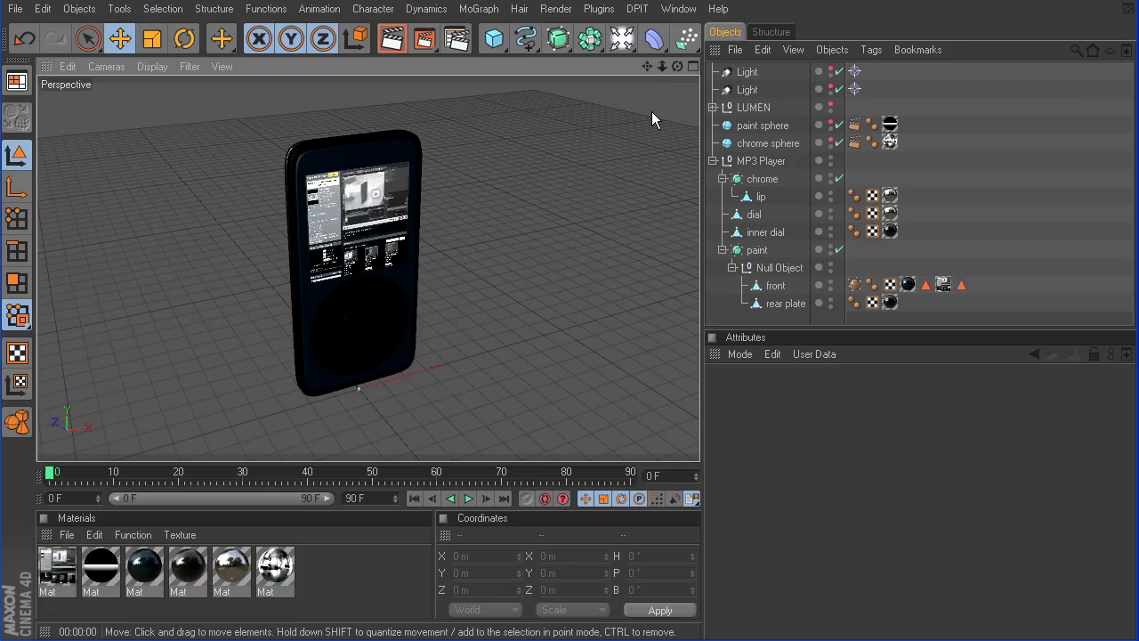
Step: Select the two spot lights and examine their placement around the MP3 player
{"action": "left_click_drag", "start_coordinate": [678, 67], "coordinate": [623, 40]}
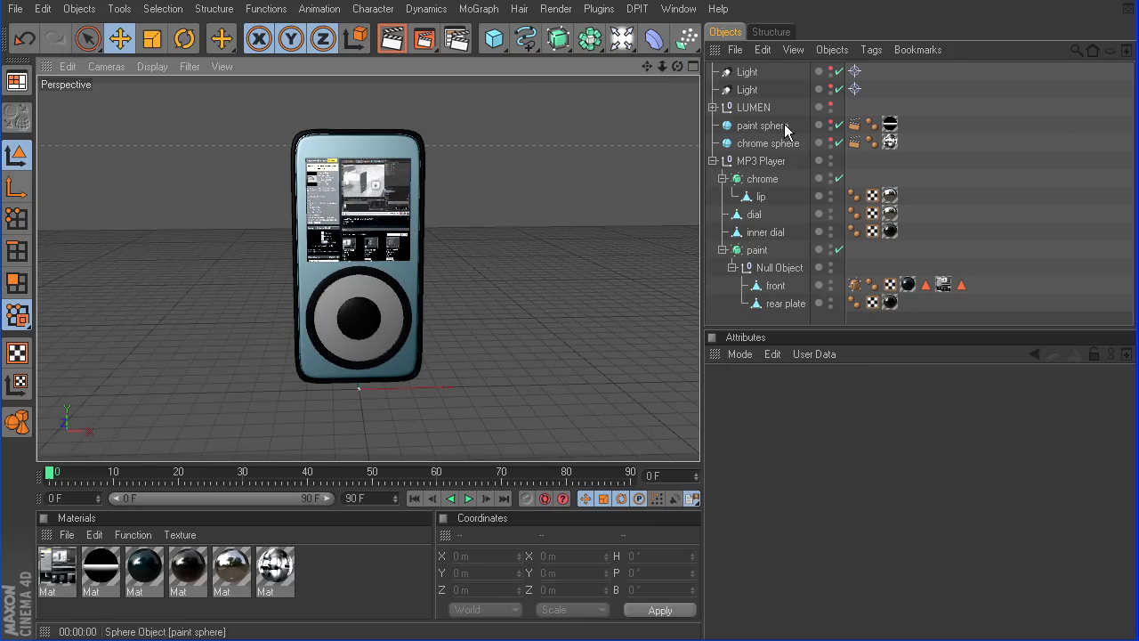
{"action": "left_click", "coordinate": [754, 73]}
{"action": "left_click", "coordinate": [751, 89], "text": "shift"}
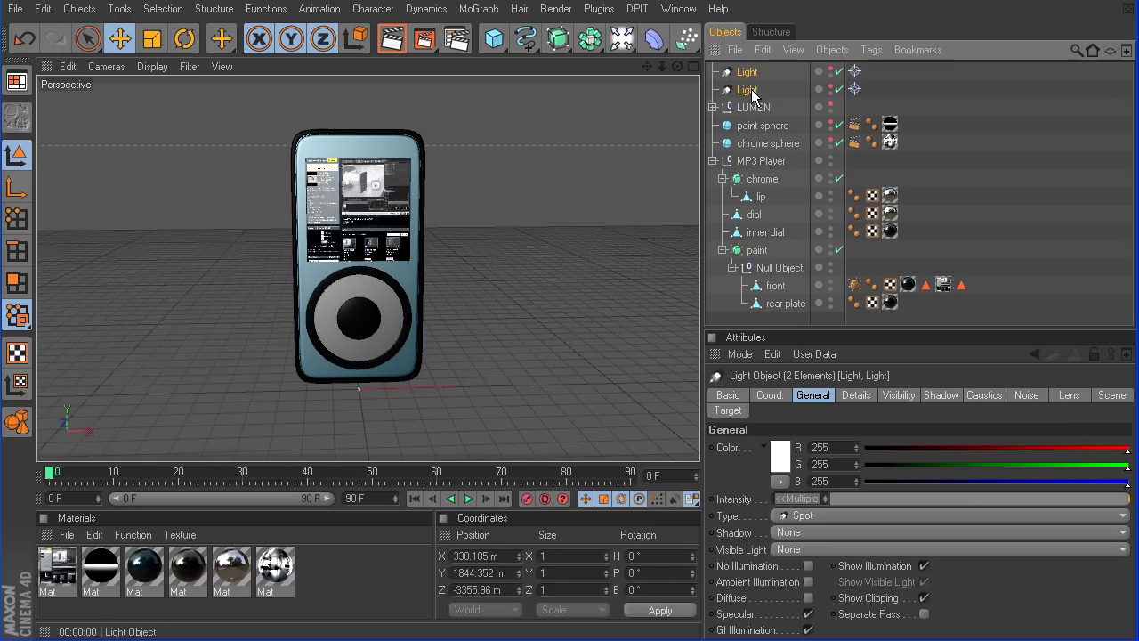
{"action": "mouse_move", "coordinate": [663, 66]}
{"action": "left_mouse_down"}
{"action": "mouse_move", "coordinate": [633, 68]}
{"action": "mouse_move", "coordinate": [664, 69]}
{"action": "left_mouse_up"}
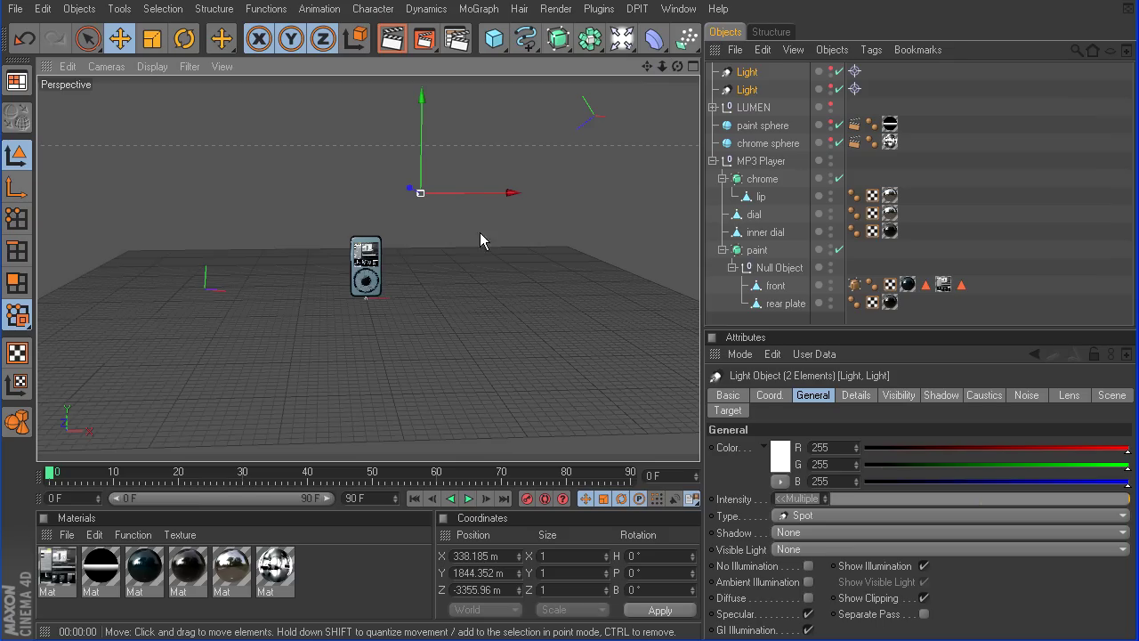
{"action": "mouse_move", "coordinate": [677, 66]}
{"action": "left_mouse_down"}
{"action": "mouse_move", "coordinate": [750, 76]}
{"action": "mouse_move", "coordinate": [756, 95]}
{"action": "mouse_move", "coordinate": [667, 72]}
{"action": "left_mouse_up"}
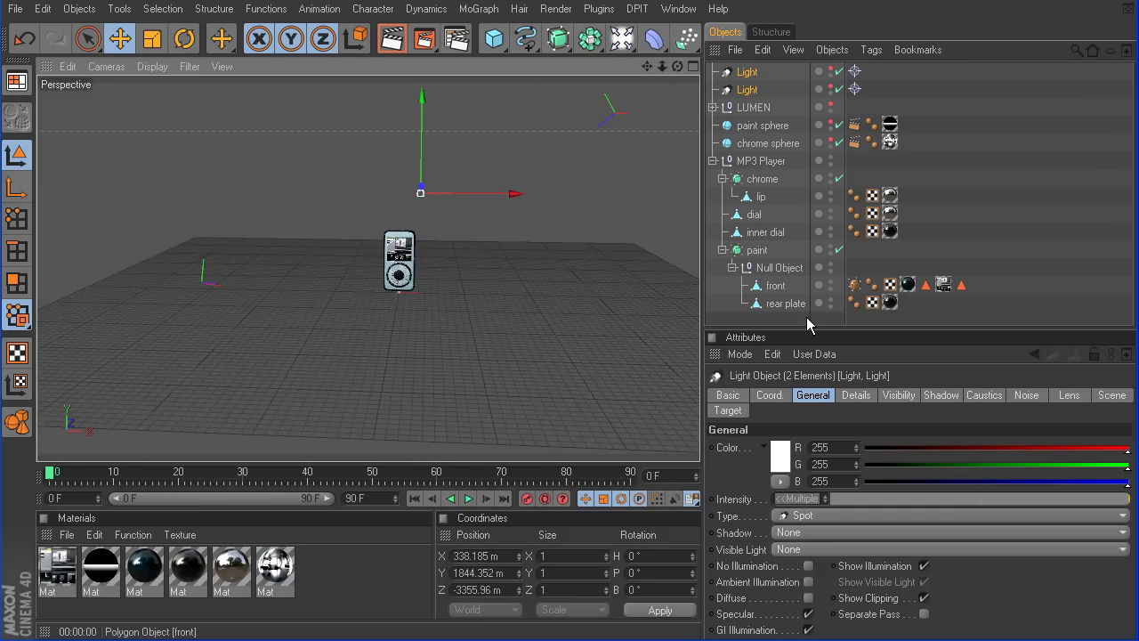
{"action": "left_click", "coordinate": [712, 161]}
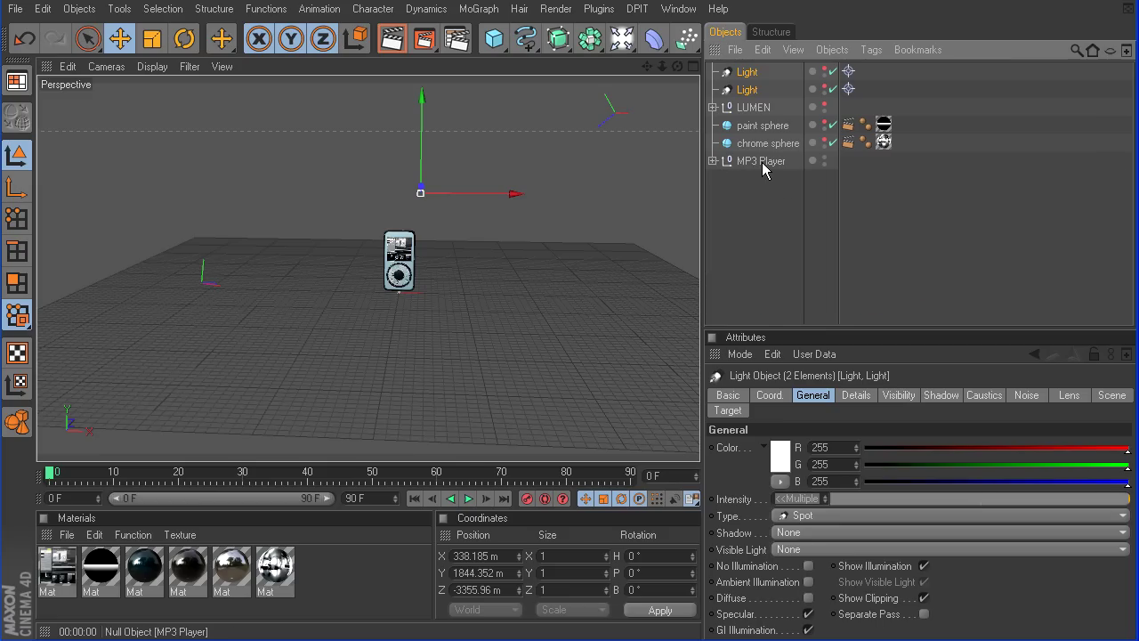
{"action": "left_click", "coordinate": [713, 161]}
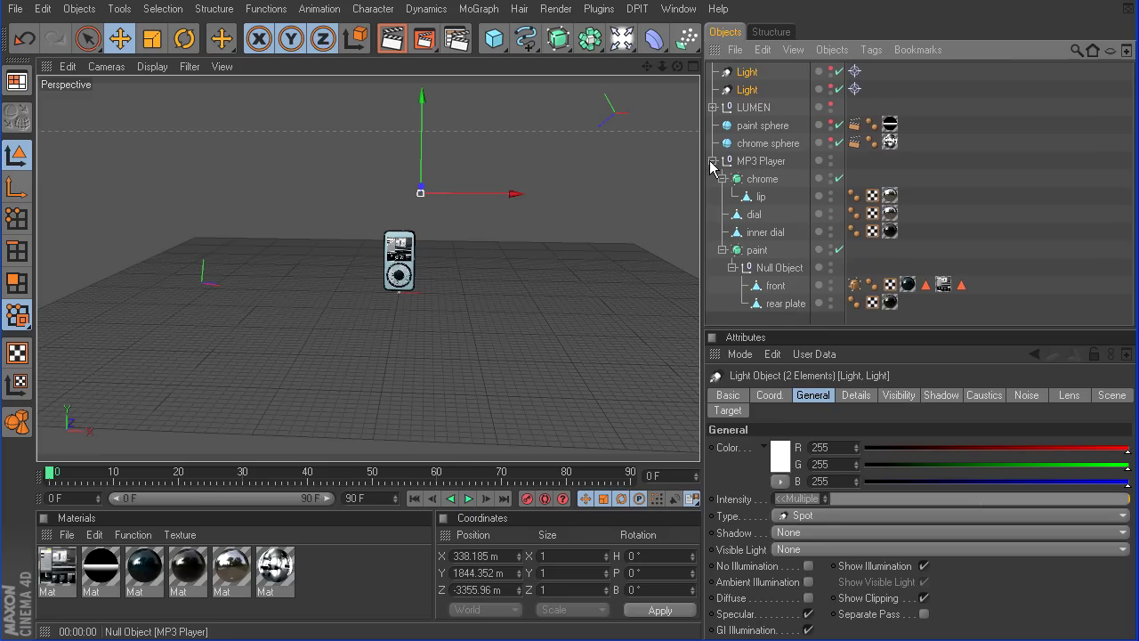
Step: Show the LUMEN light group temporarily and examine how its lights surround the MP3 player
{"action": "left_click", "coordinate": [714, 108]}
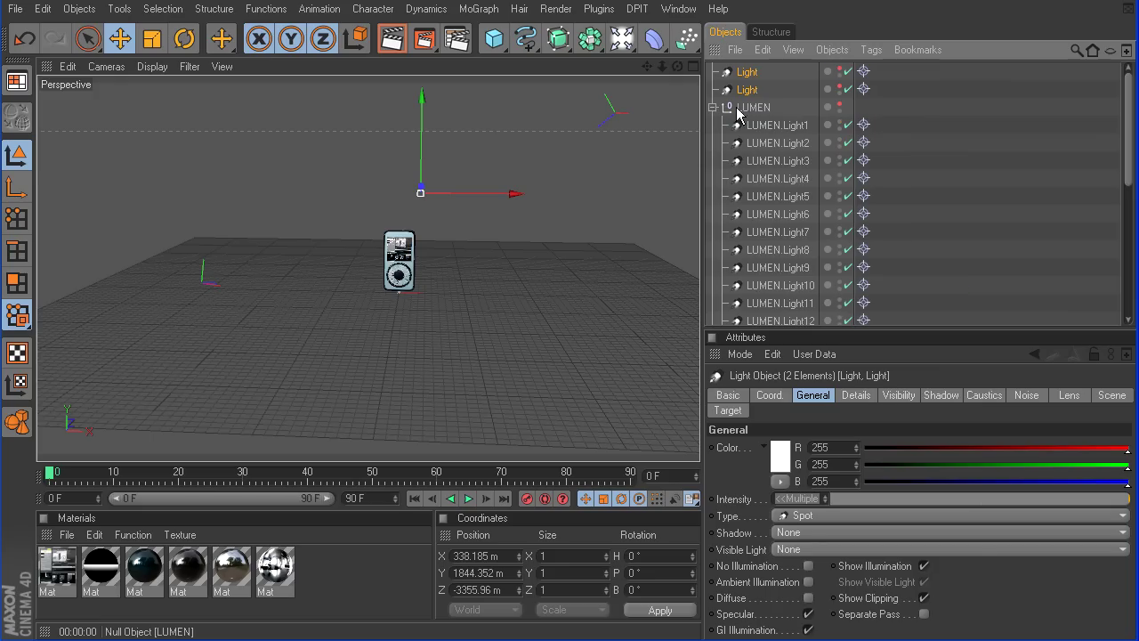
{"action": "left_click", "coordinate": [838, 106]}
{"action": "left_click", "coordinate": [910, 106]}
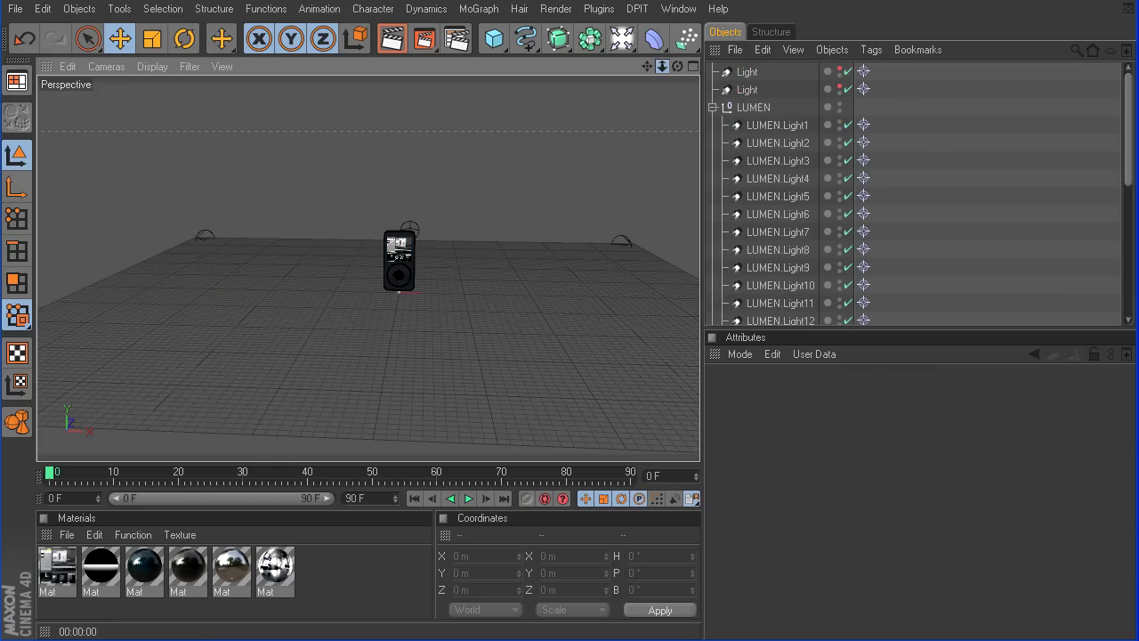
{"action": "key", "text": "h"}
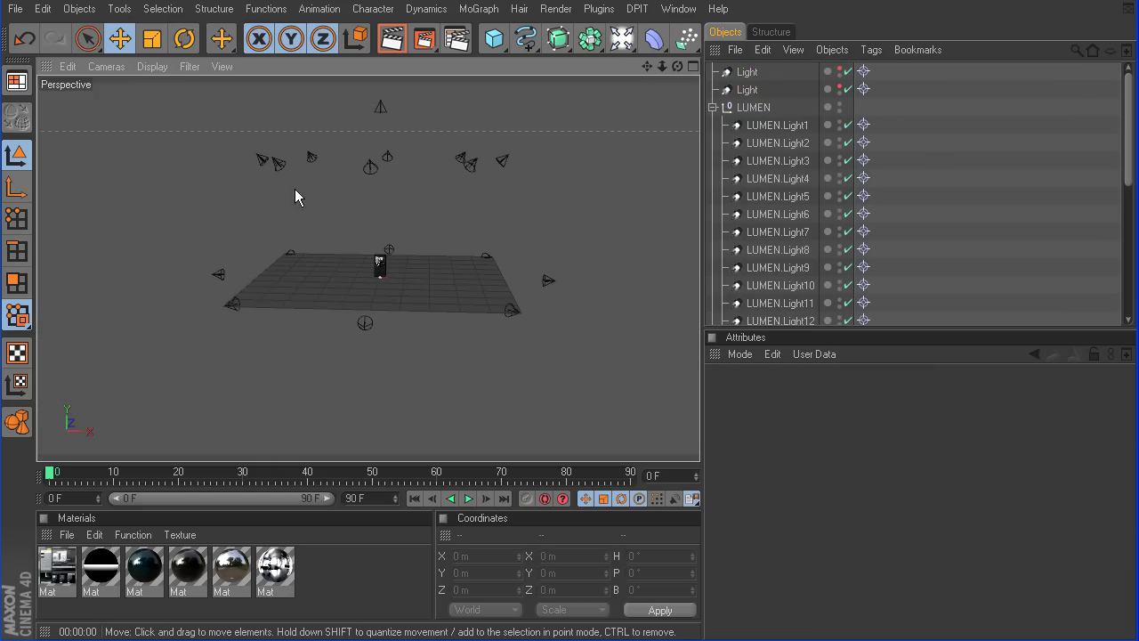
{"action": "scroll", "coordinate": [959, 173], "scroll_direction": "down", "scroll_amount": 5}
{"action": "scroll", "coordinate": [971, 183], "scroll_direction": "up", "scroll_amount": 5}
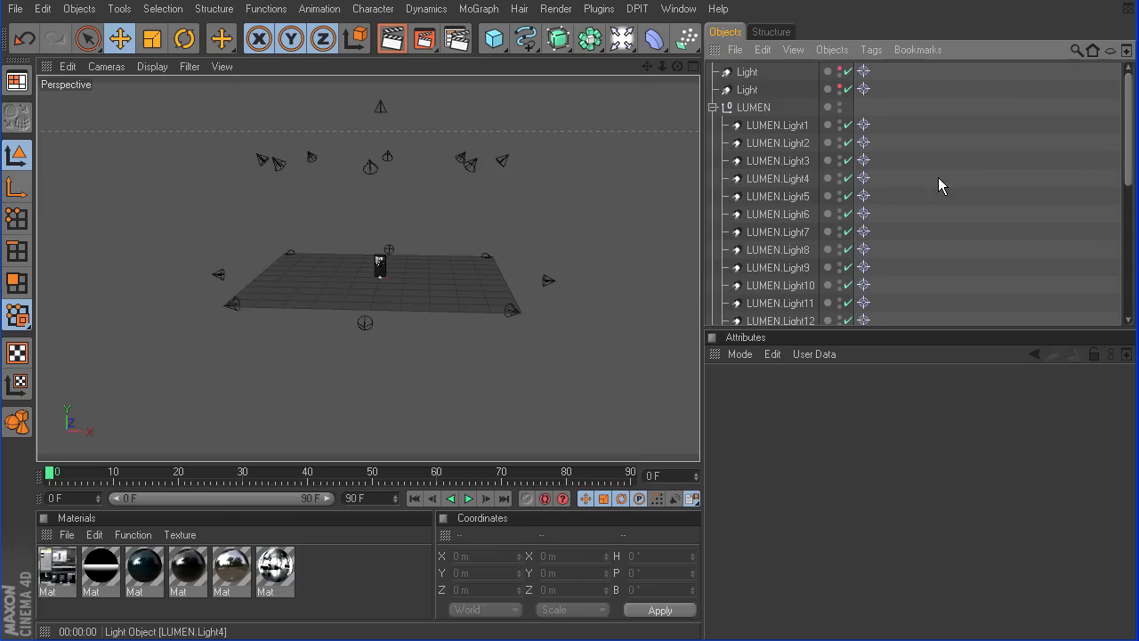
{"action": "left_click", "coordinate": [713, 107]}
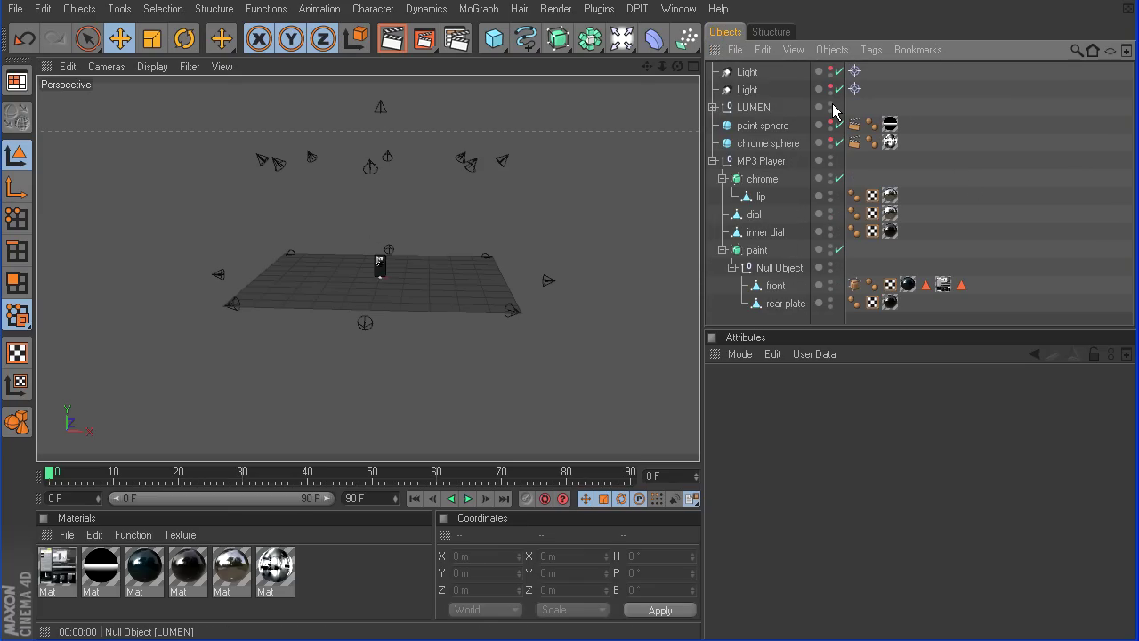
Step: Turn off Specular for all the LUMEN lights from LUMEN.Light1 to LUMEN.Light17, and collapse their group
{"action": "left_click", "coordinate": [713, 107]}
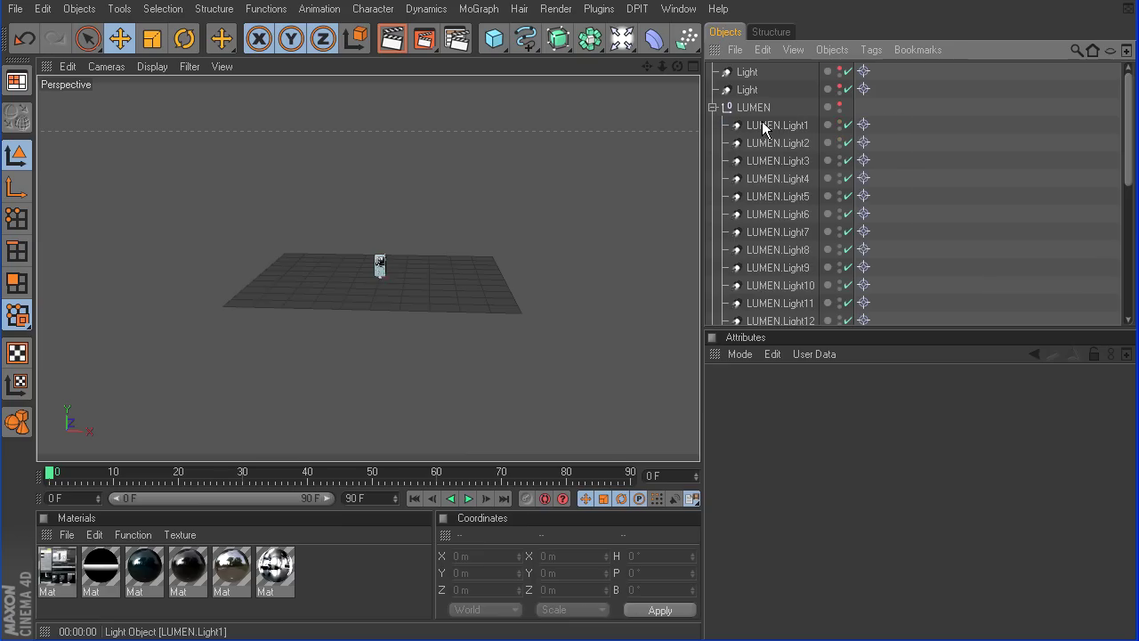
{"action": "left_click", "coordinate": [775, 126]}
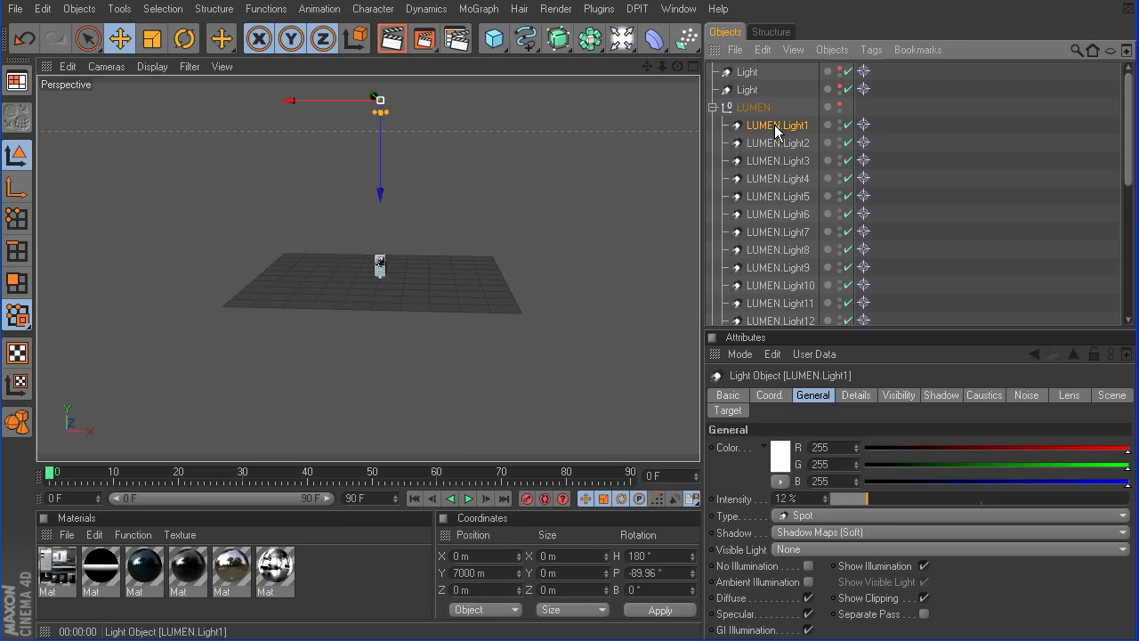
{"action": "left_click", "coordinate": [817, 397]}
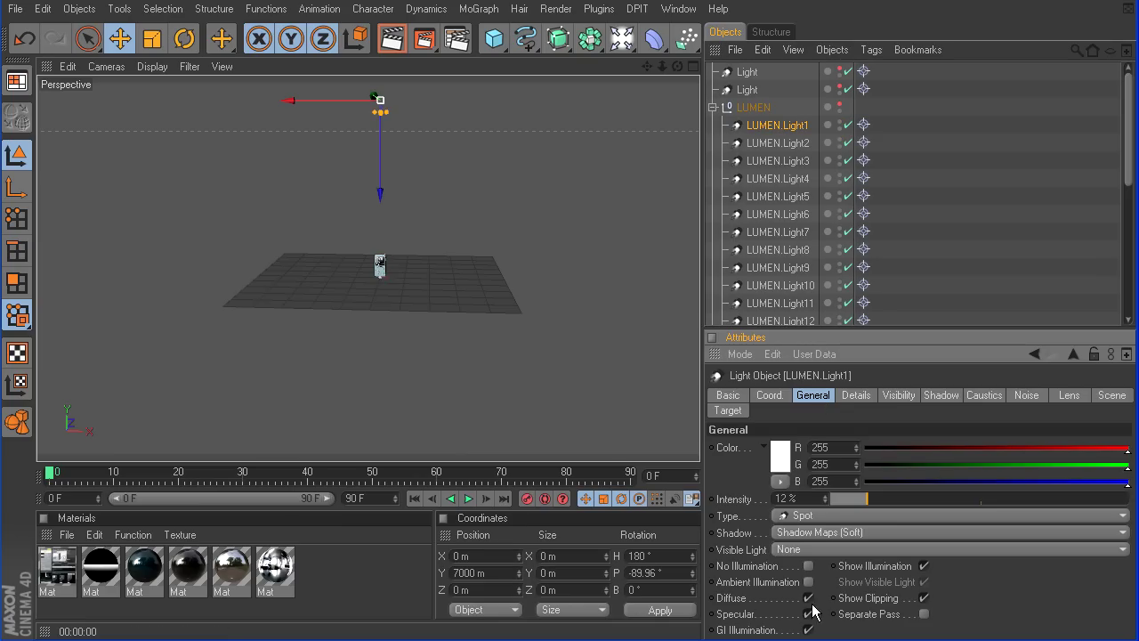
{"action": "left_click", "coordinate": [803, 128]}
{"action": "scroll", "coordinate": [804, 216], "scroll_direction": "down", "scroll_amount": 5}
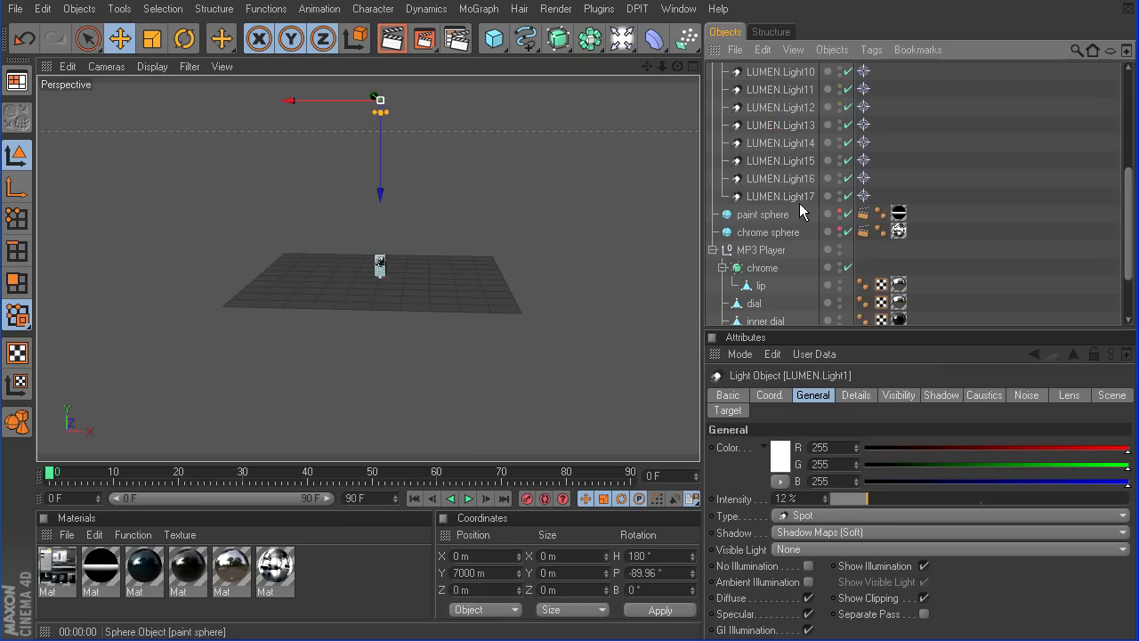
{"action": "left_click", "coordinate": [803, 198], "text": "shift"}
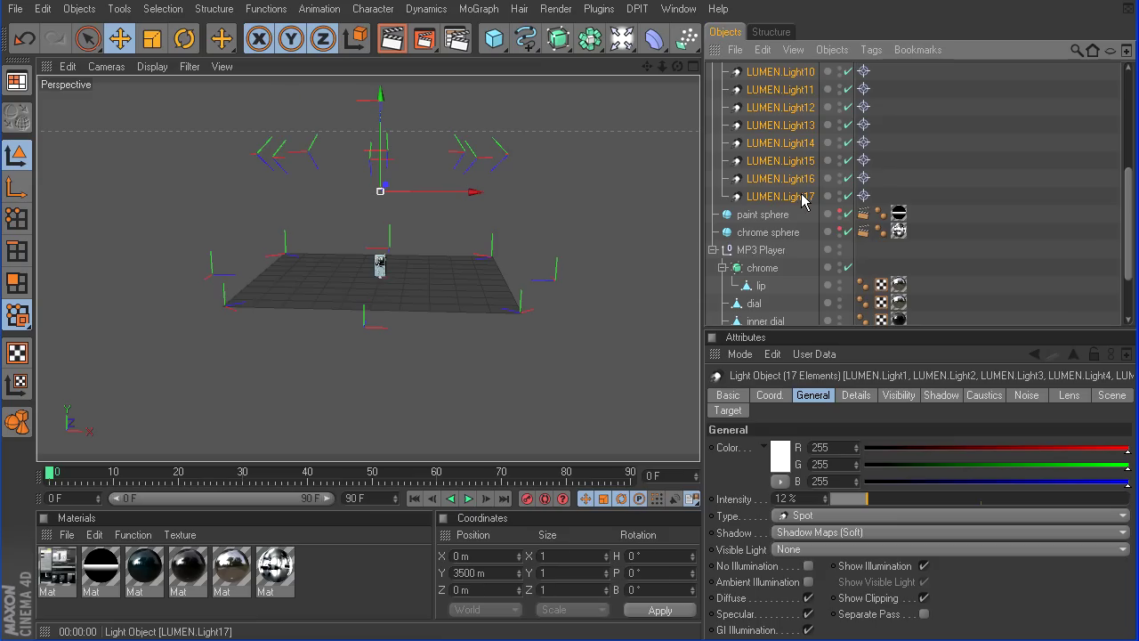
{"action": "left_click", "coordinate": [808, 614]}
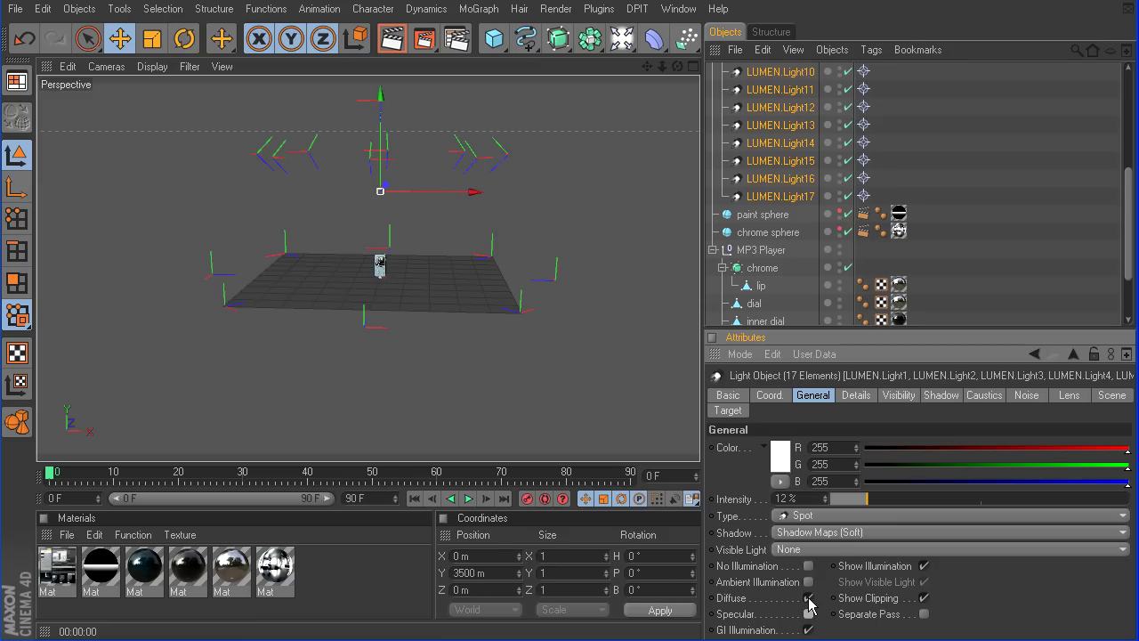
{"action": "left_click", "coordinate": [954, 254]}
{"action": "scroll", "coordinate": [965, 249], "scroll_direction": "up", "scroll_amount": 5}
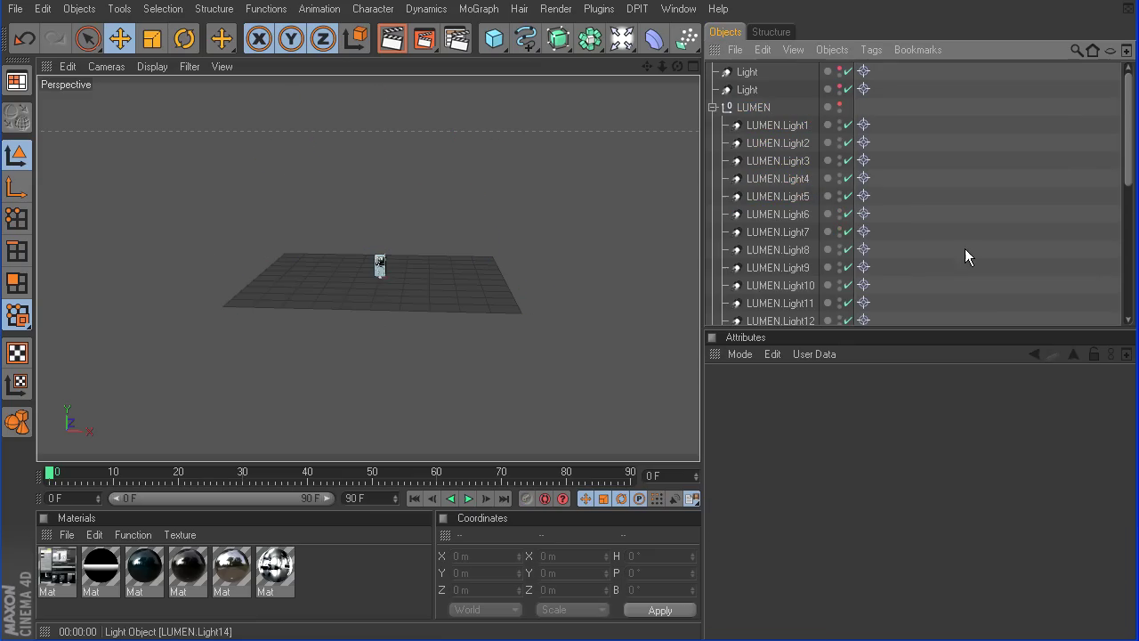
{"action": "left_click", "coordinate": [713, 106]}
Step: Check the General settings shared by the two separate spot lights and deselect them
{"action": "left_click", "coordinate": [748, 89]}
{"action": "left_click", "coordinate": [754, 75], "text": "ctrl"}
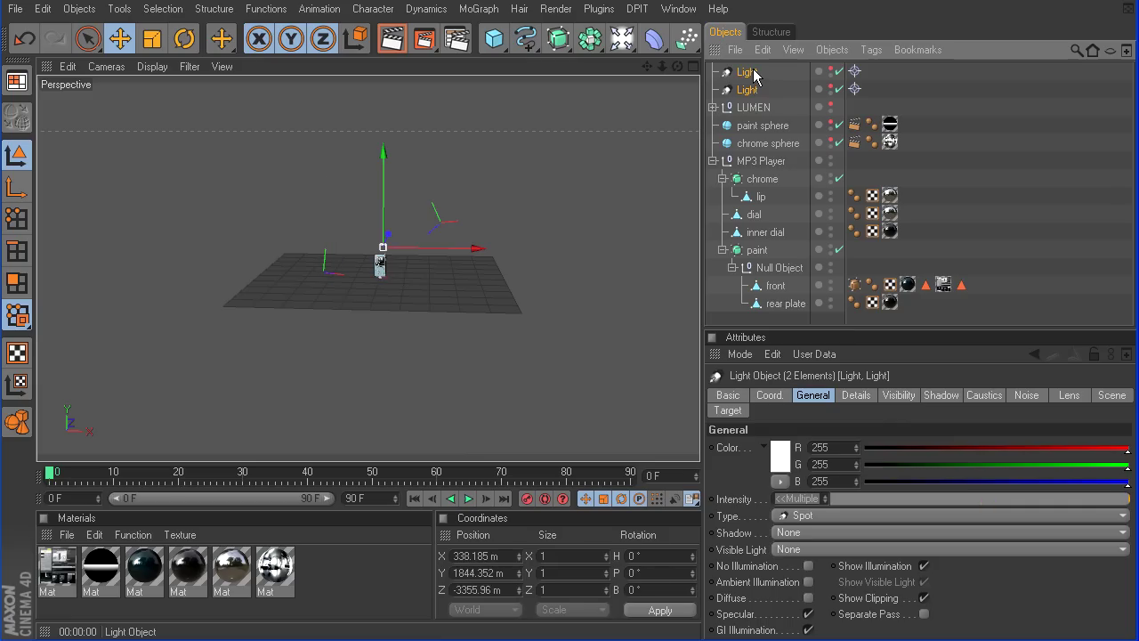
{"action": "left_click", "coordinate": [1020, 158]}
Step: Inspect the Color channel's shader in the dark blue paint material and close the Material Editor
{"action": "left_click_drag", "start_coordinate": [661, 68], "coordinate": [490, 115]}
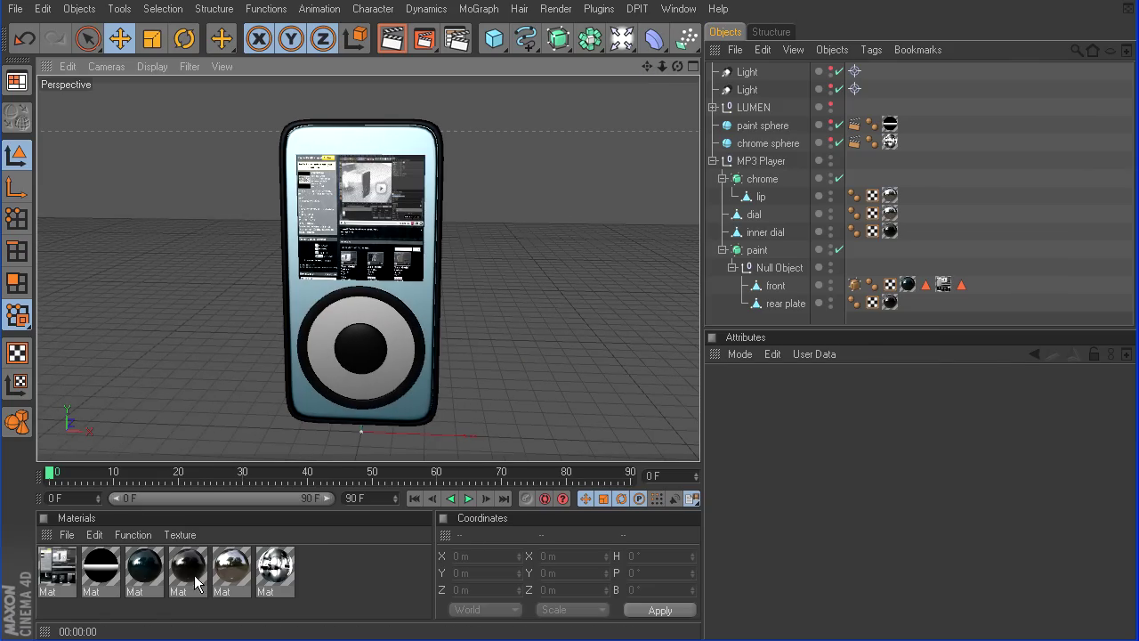
{"action": "double_click", "coordinate": [147, 570]}
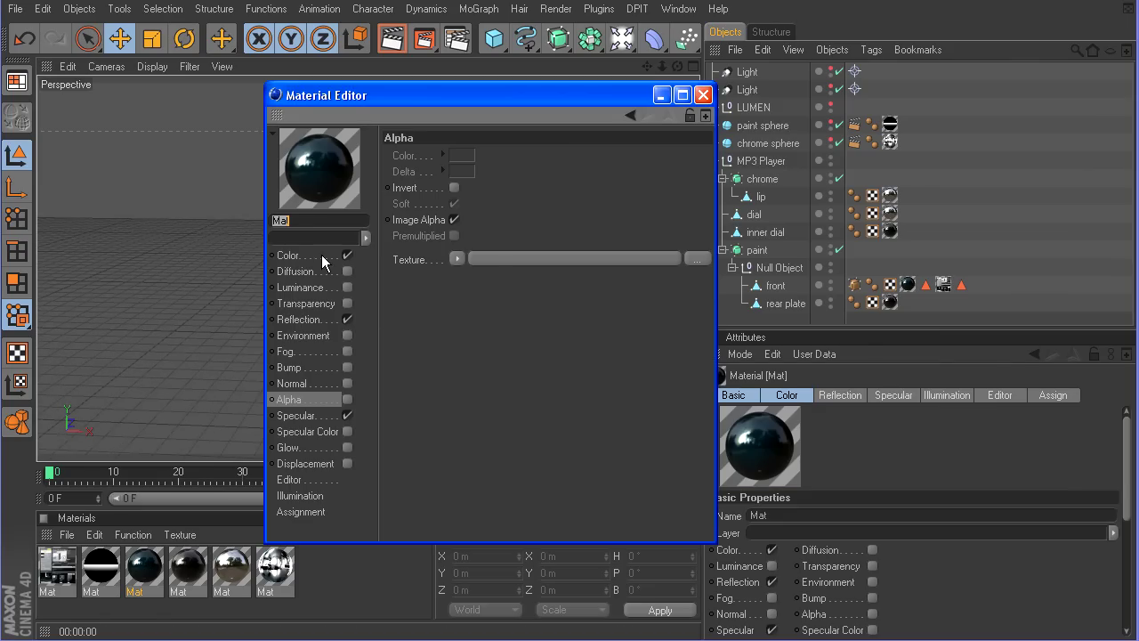
{"action": "left_click", "coordinate": [321, 255]}
{"action": "left_click", "coordinate": [469, 267]}
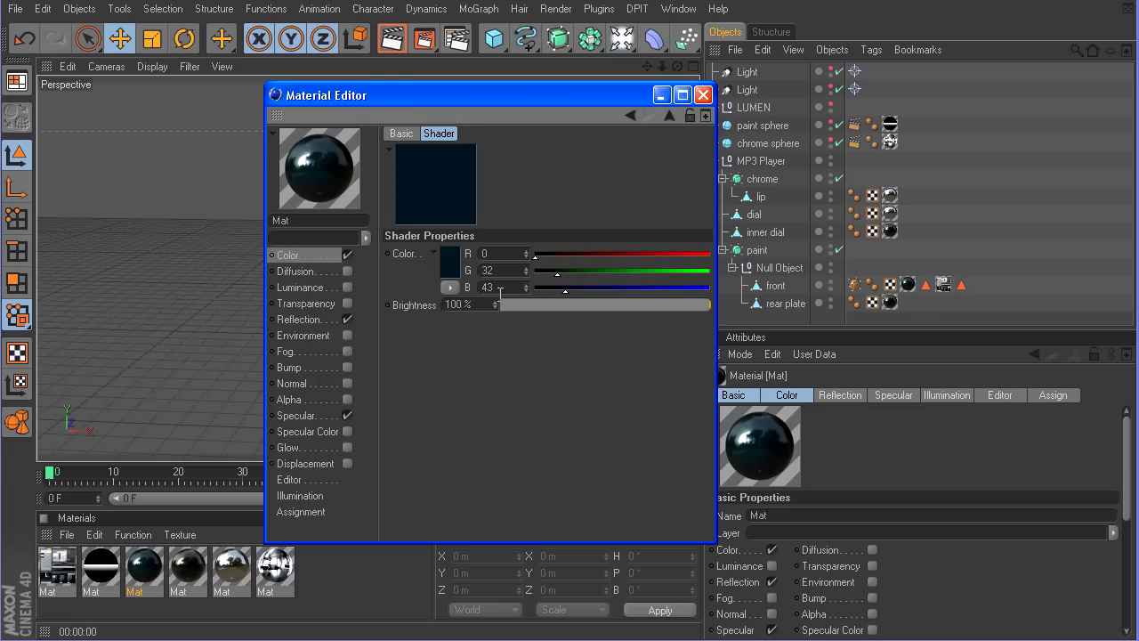
{"action": "left_click", "coordinate": [702, 95]}
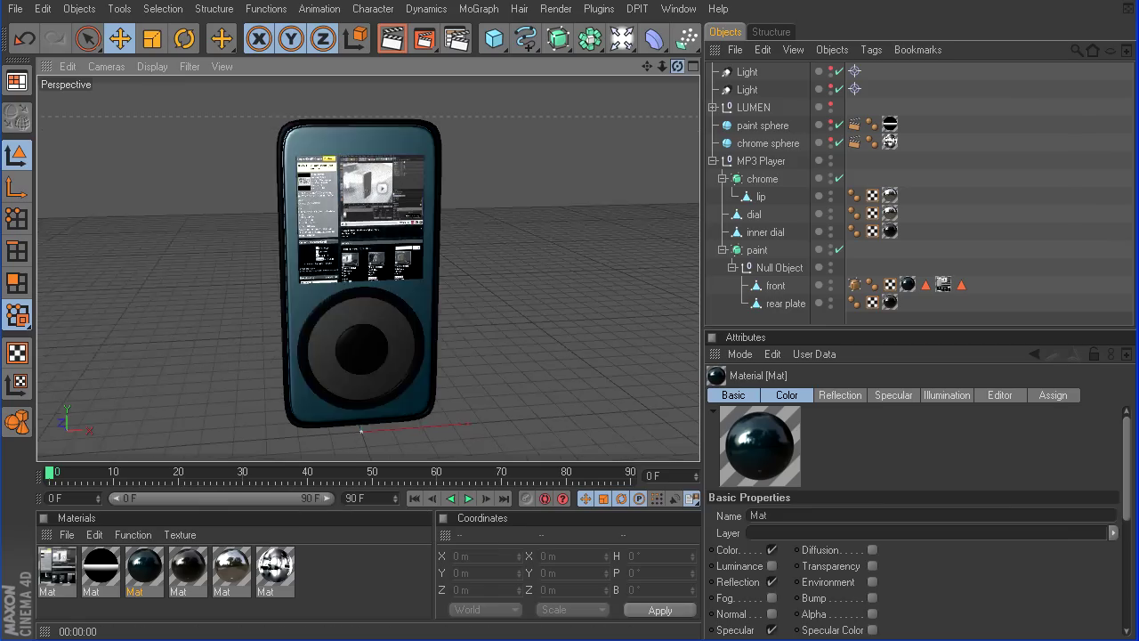
Step: Preview-render the player from the front and as an angled close-up of its upper chrome edge
{"action": "left_click", "coordinate": [398, 40]}
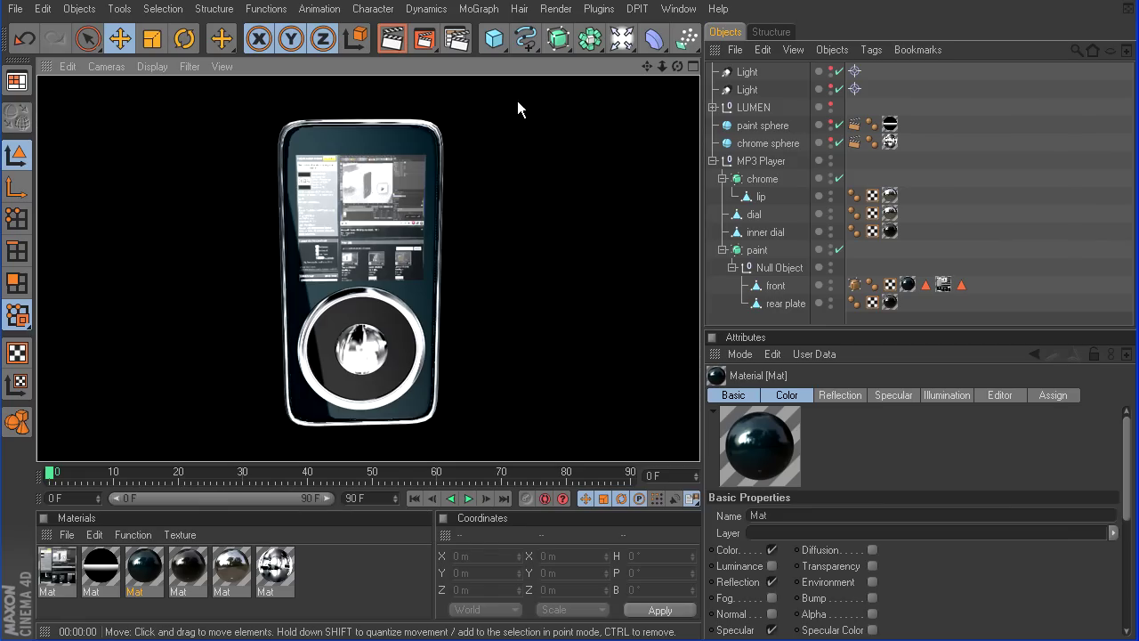
{"action": "left_click_drag", "start_coordinate": [677, 67], "coordinate": [739, 87]}
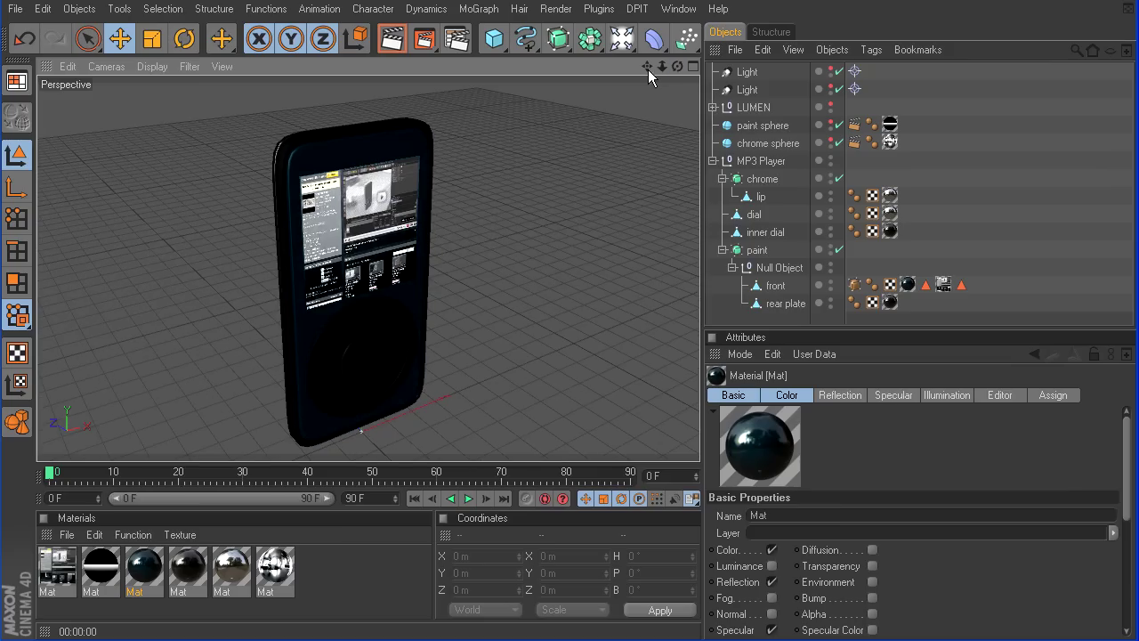
{"action": "left_click_drag", "start_coordinate": [647, 68], "coordinate": [631, 7]}
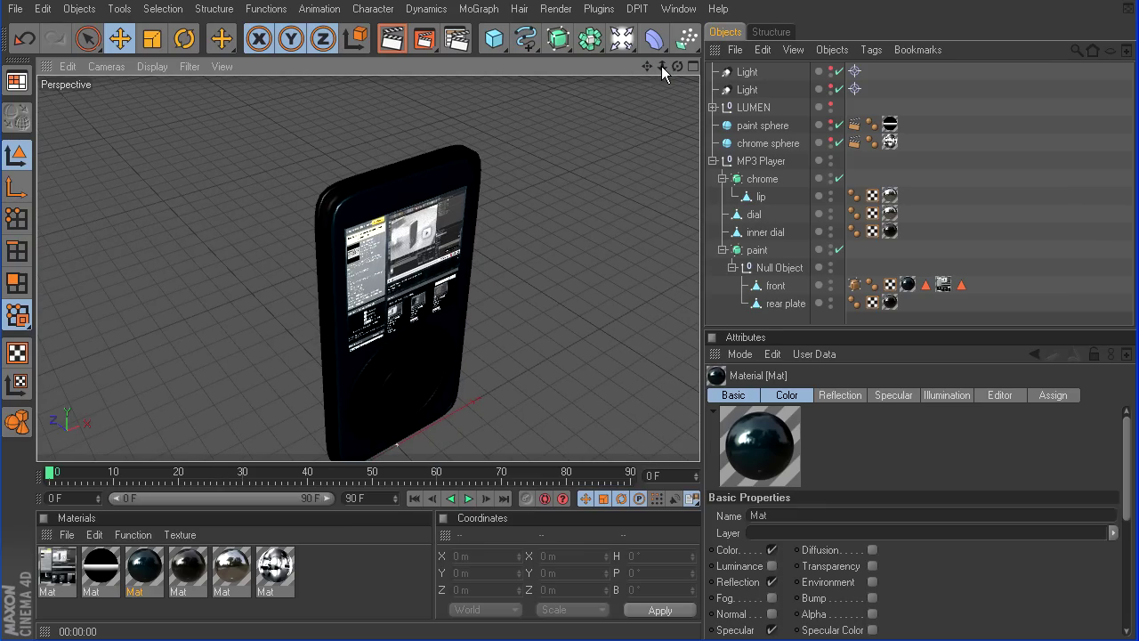
{"action": "left_click_drag", "start_coordinate": [661, 66], "coordinate": [622, 69]}
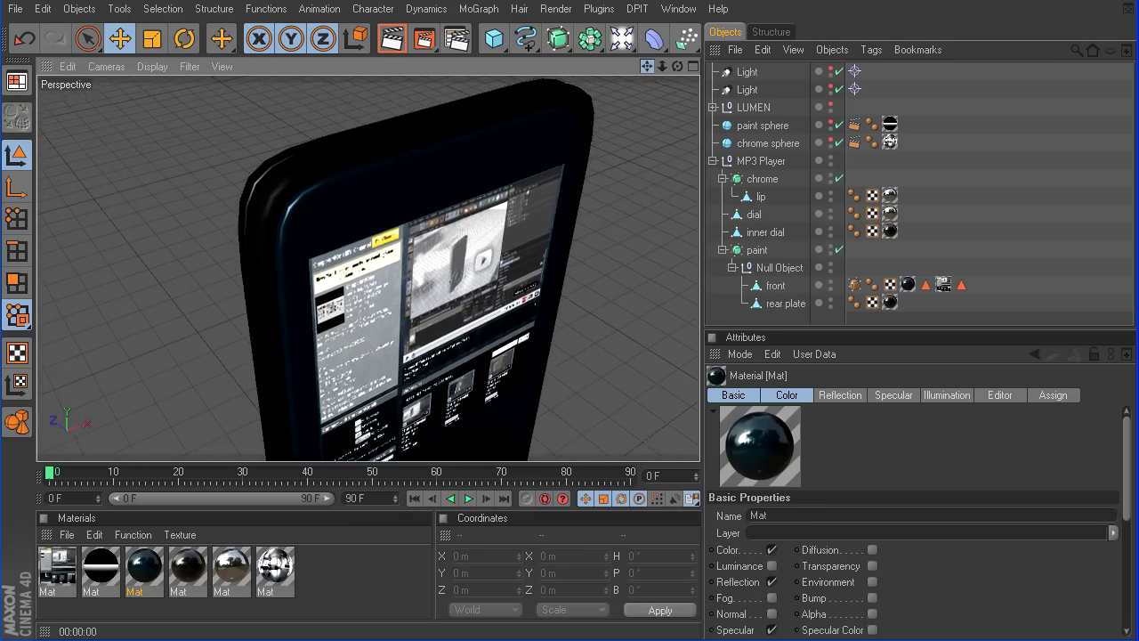
{"action": "left_click", "coordinate": [392, 40]}
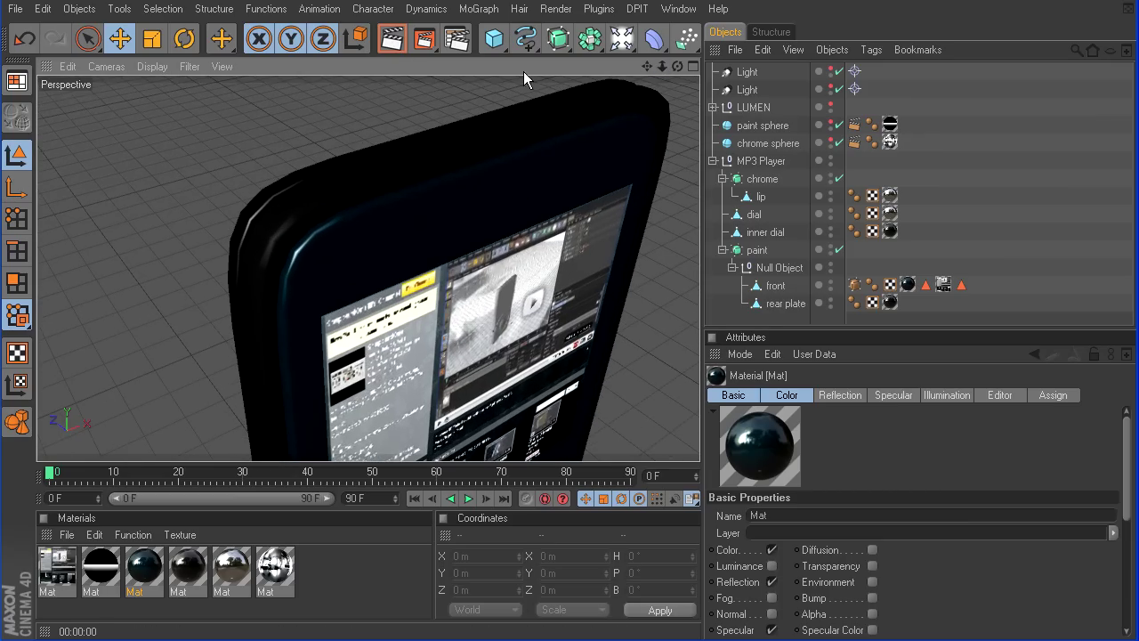
{"action": "left_click", "coordinate": [402, 48]}
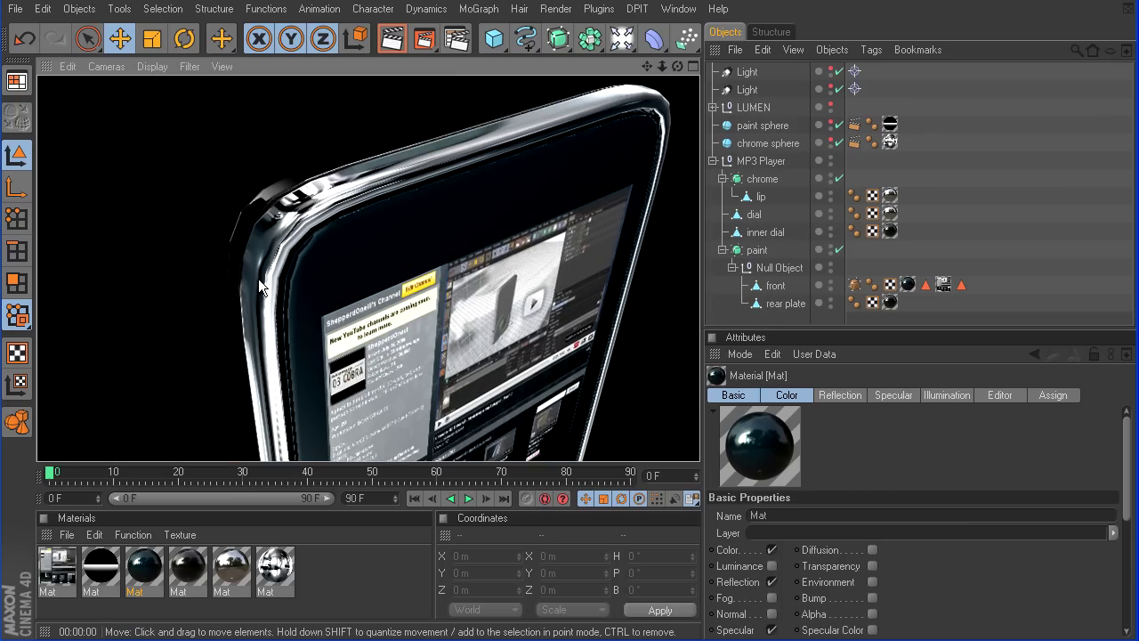
Step: Set Blur Offset and Blur Scale to 25% for the kitchen_probe_desat.hdr Luminance texture in the chrome sphere's material, and preview-render the close-up
{"action": "left_click", "coordinate": [281, 573]}
{"action": "double_click", "coordinate": [281, 574]}
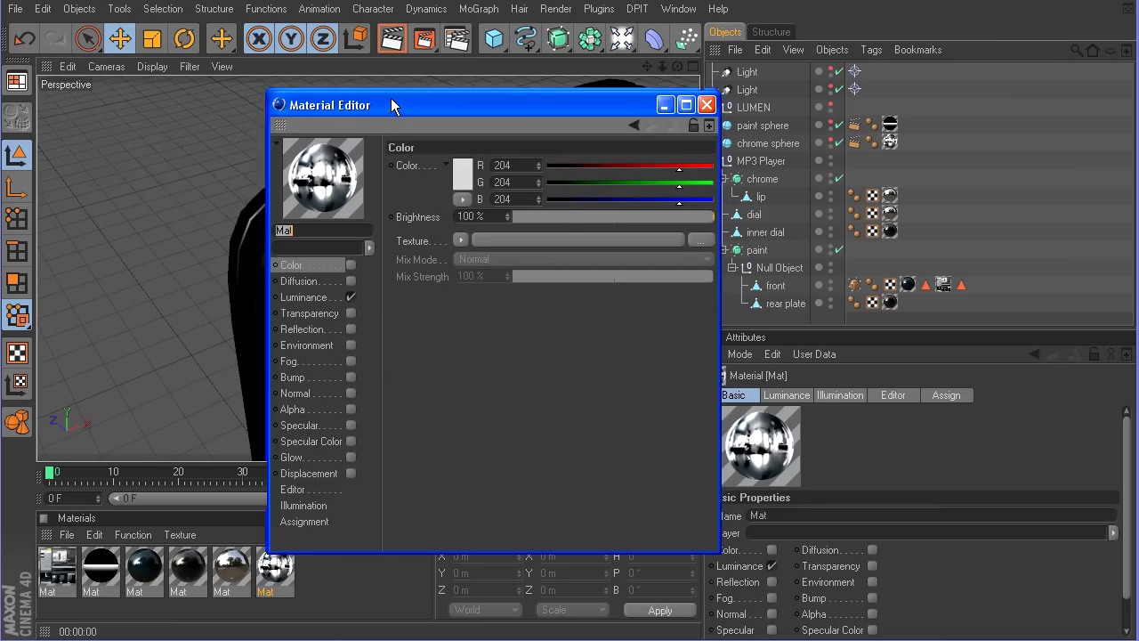
{"action": "left_click_drag", "start_coordinate": [391, 98], "coordinate": [474, 376]}
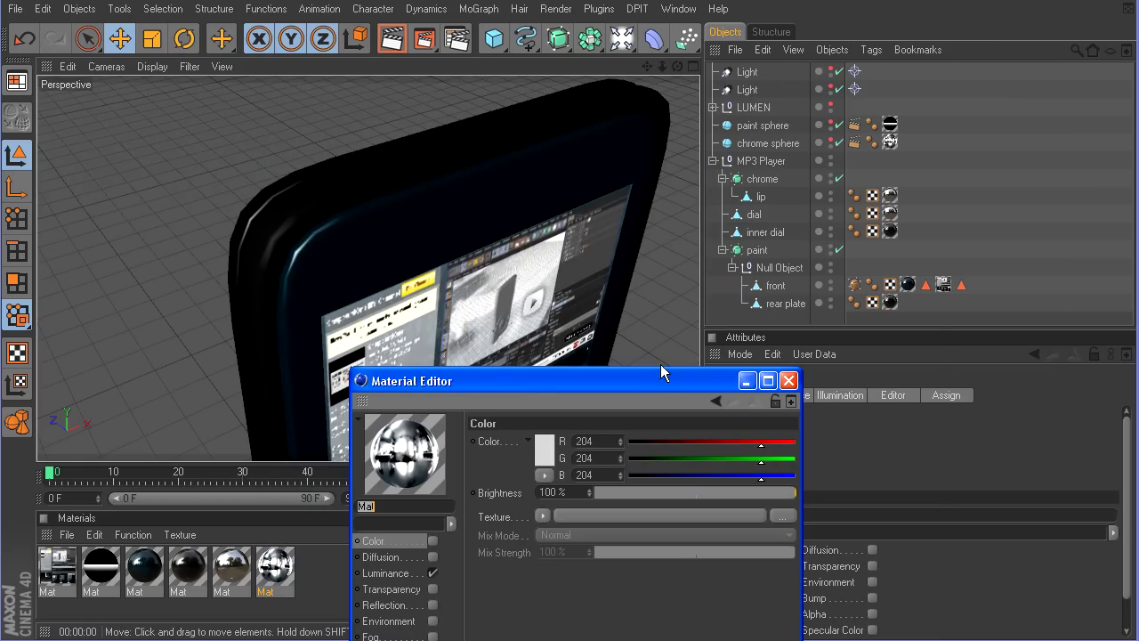
{"action": "left_click_drag", "start_coordinate": [644, 381], "coordinate": [781, 158]}
{"action": "left_click", "coordinate": [534, 353]}
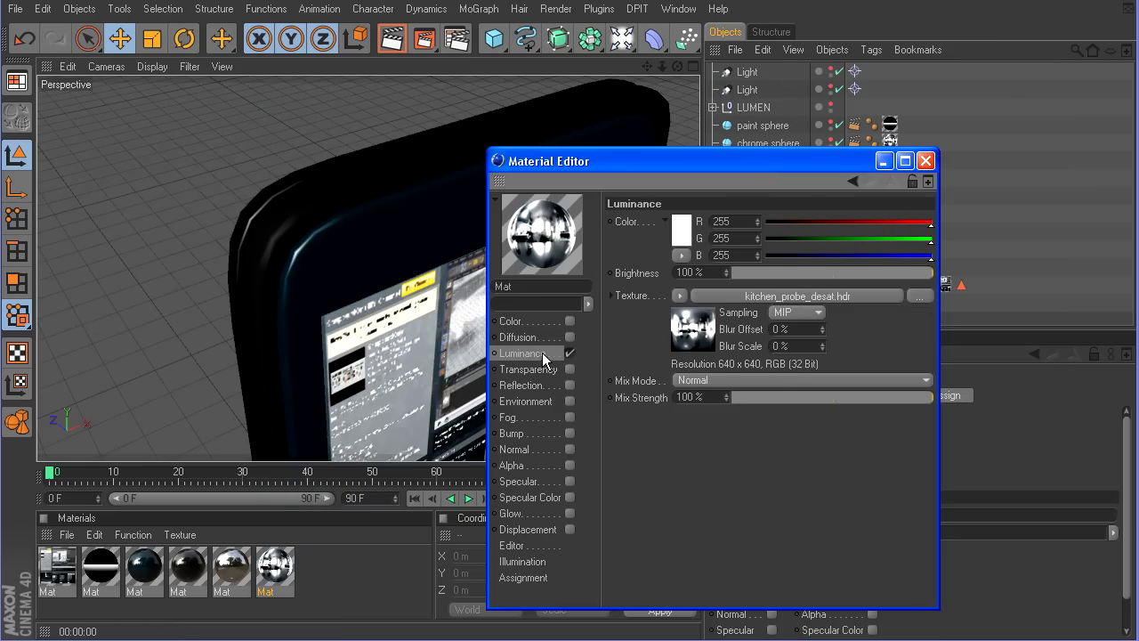
{"action": "double_click", "coordinate": [791, 330]}
{"action": "type", "text": "25"}
{"action": "key", "text": "Tab"}
{"action": "type", "text": "25"}
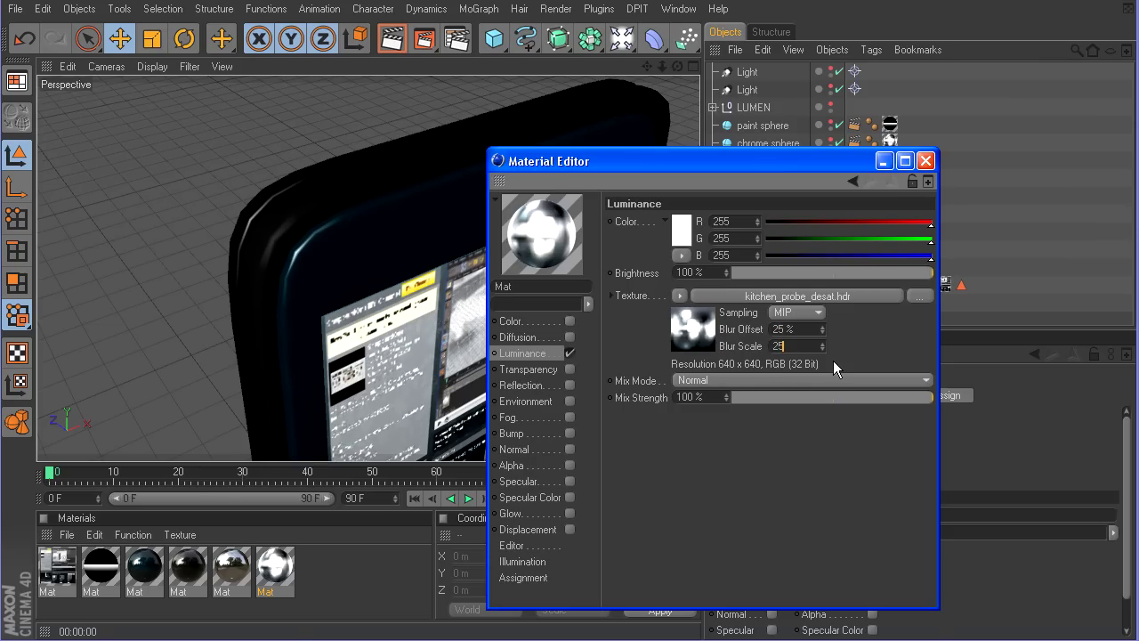
{"action": "key", "text": "Return"}
{"action": "left_click_drag", "start_coordinate": [697, 165], "coordinate": [888, 124]}
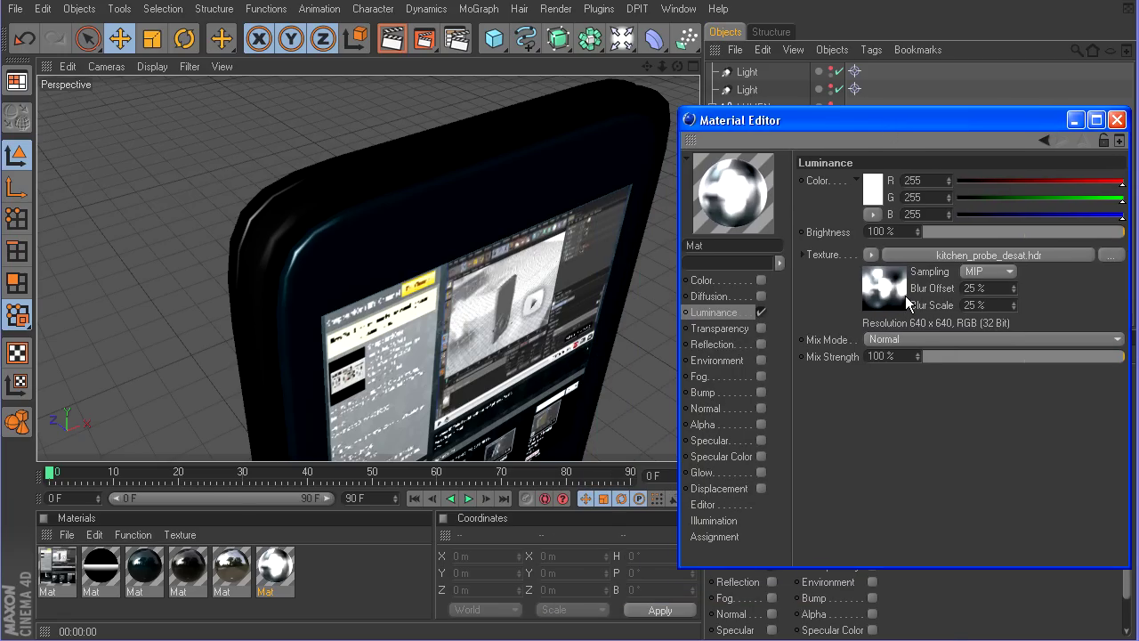
{"action": "left_click", "coordinate": [395, 43]}
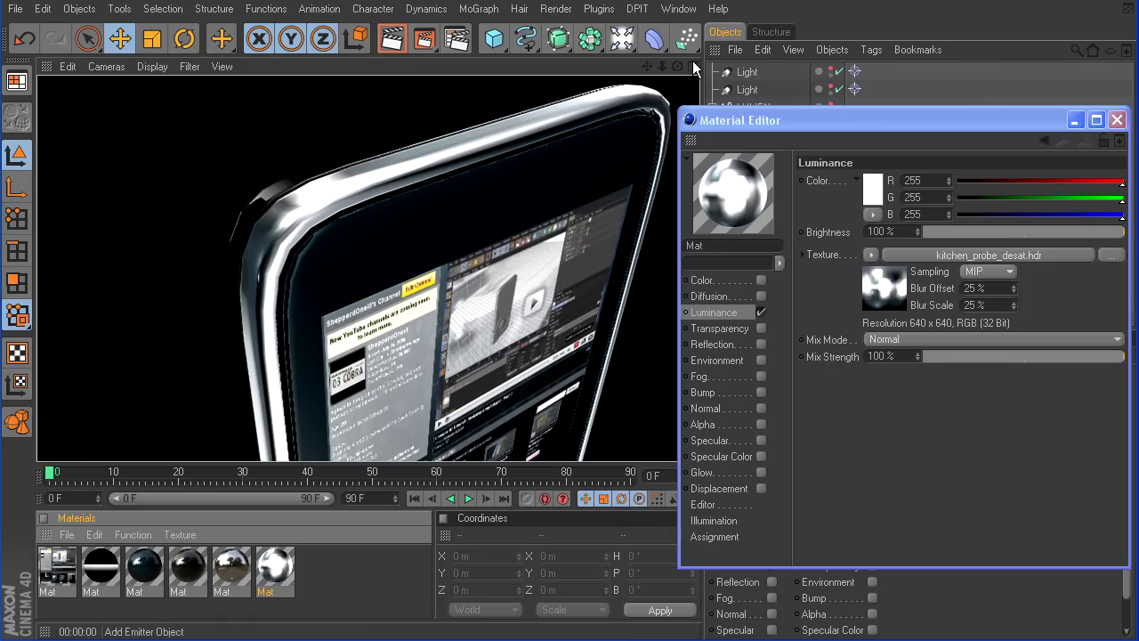
Step: Preview-render close-ups of the dial from two sides and of the player's upper chrome edge from the opposite side
{"action": "left_click_drag", "start_coordinate": [677, 67], "coordinate": [592, 73]}
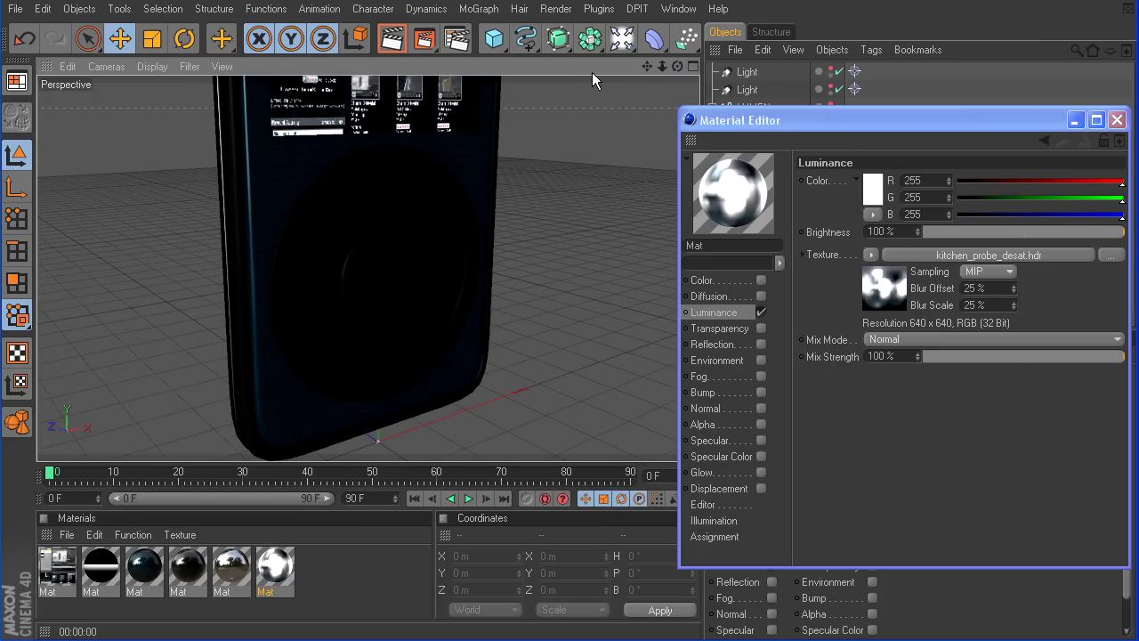
{"action": "left_click", "coordinate": [396, 43]}
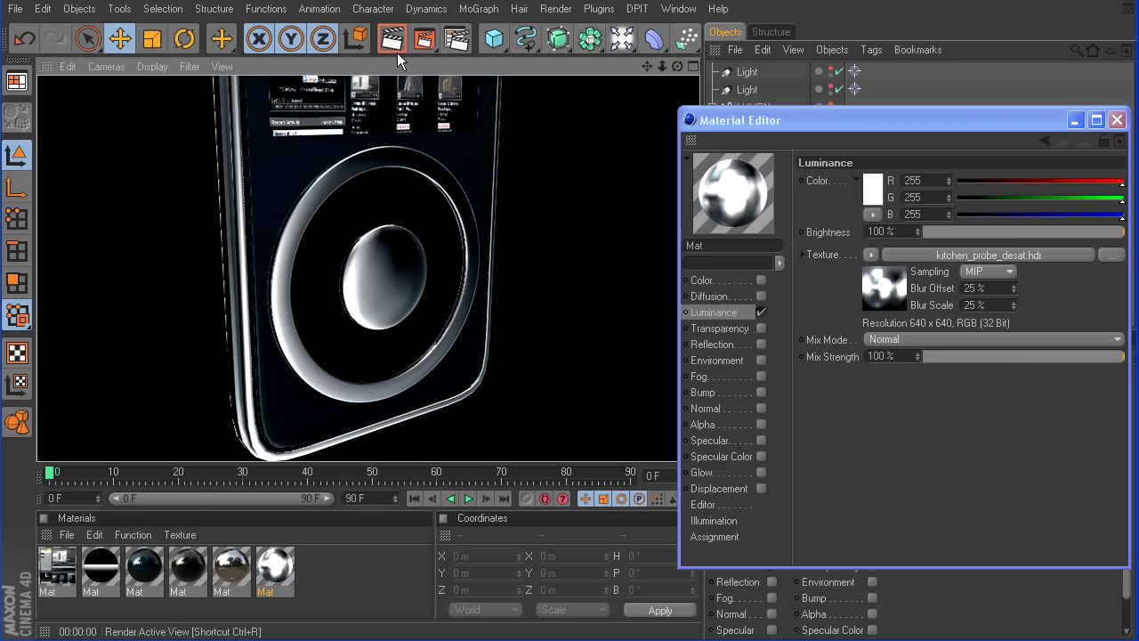
{"action": "left_click_drag", "start_coordinate": [677, 66], "coordinate": [616, 71]}
{"action": "left_click", "coordinate": [394, 43]}
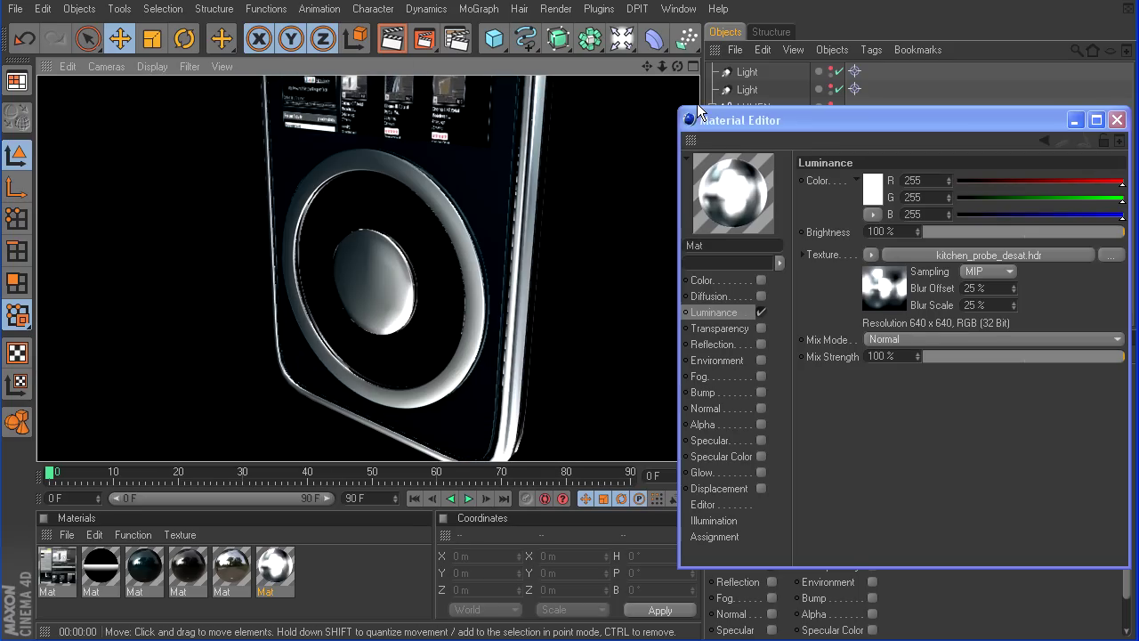
{"action": "left_click_drag", "start_coordinate": [650, 66], "coordinate": [614, 356]}
{"action": "left_click_drag", "start_coordinate": [669, 71], "coordinate": [675, 72]}
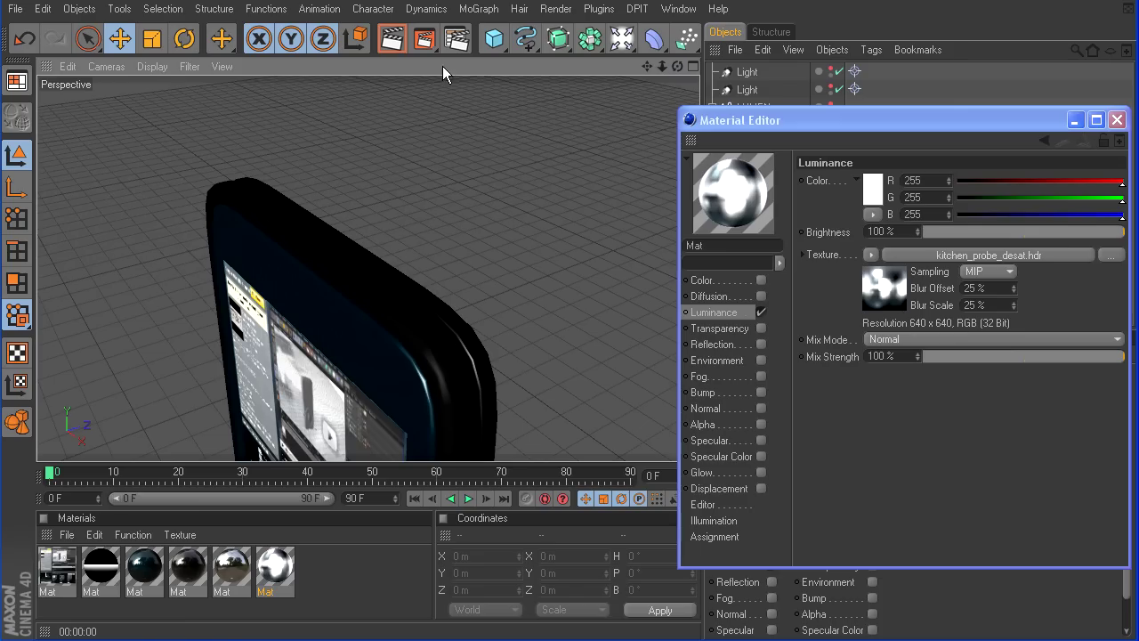
{"action": "left_click", "coordinate": [393, 40]}
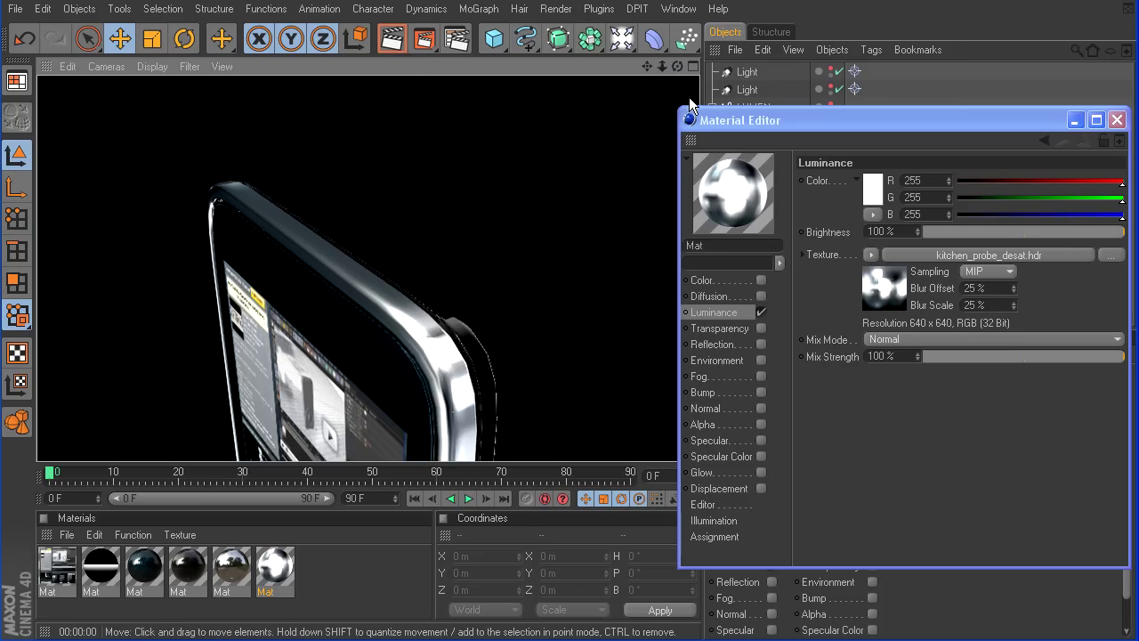
Step: Preview-render the whole player at an angle and close the Material Editor
{"action": "mouse_move", "coordinate": [664, 66]}
{"action": "left_mouse_down"}
{"action": "mouse_move", "coordinate": [639, 70]}
{"action": "mouse_move", "coordinate": [651, 68]}
{"action": "left_mouse_up"}
{"action": "mouse_move", "coordinate": [649, 67]}
{"action": "left_mouse_down"}
{"action": "mouse_move", "coordinate": [659, 4]}
{"action": "mouse_move", "coordinate": [636, 70]}
{"action": "mouse_move", "coordinate": [670, 72]}
{"action": "left_mouse_up"}
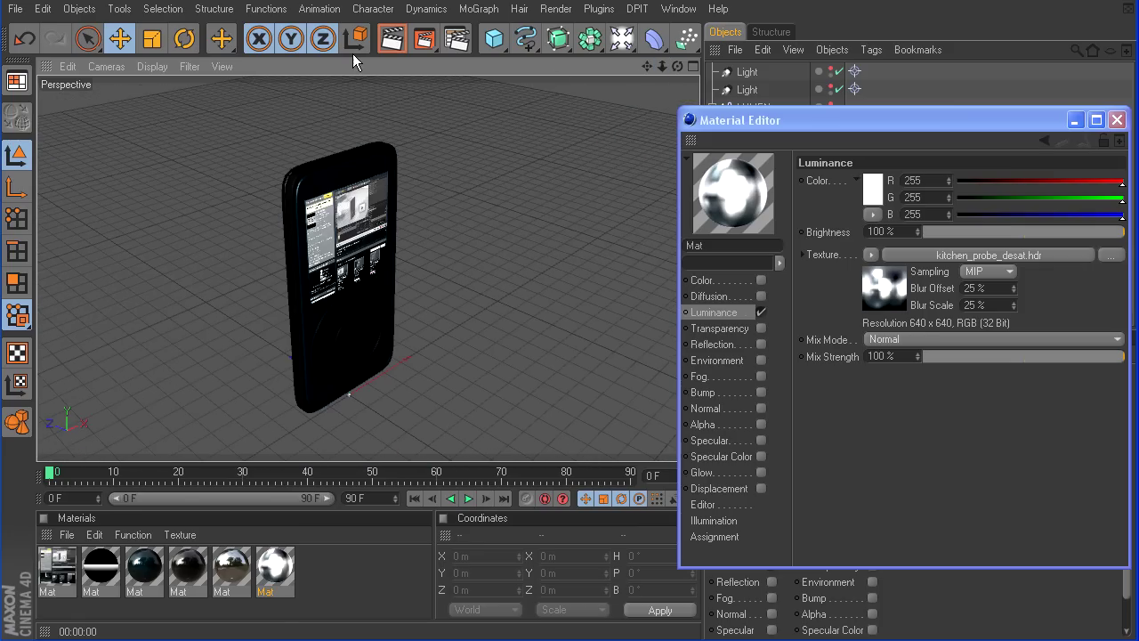
{"action": "left_click", "coordinate": [392, 40]}
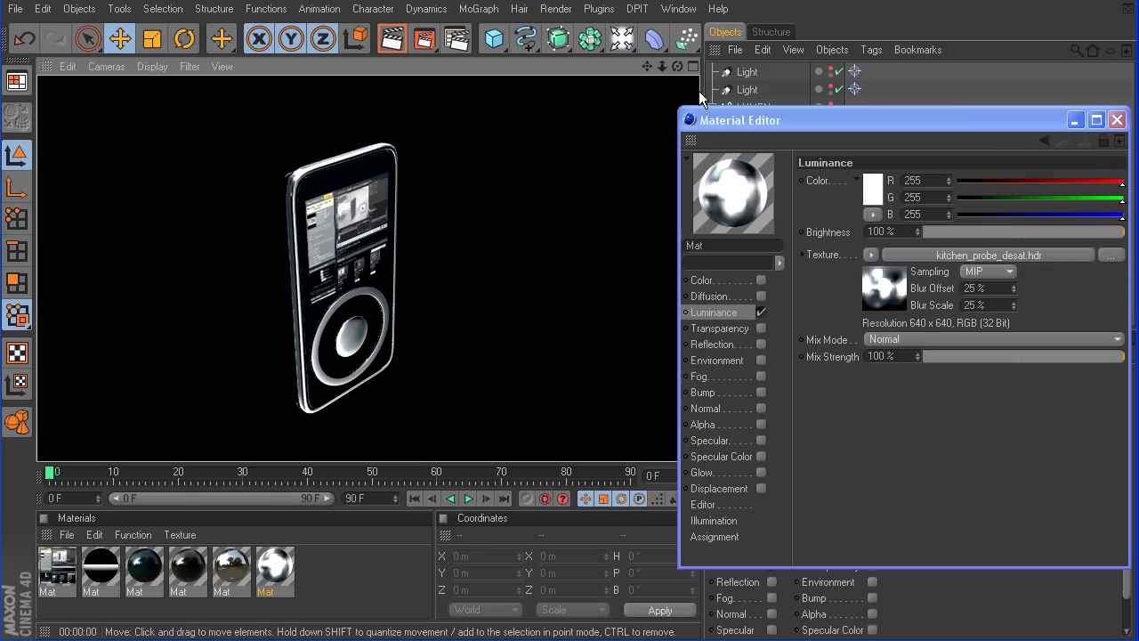
{"action": "left_click_drag", "start_coordinate": [679, 68], "coordinate": [709, 76]}
{"action": "left_click_drag", "start_coordinate": [880, 116], "coordinate": [657, 116]}
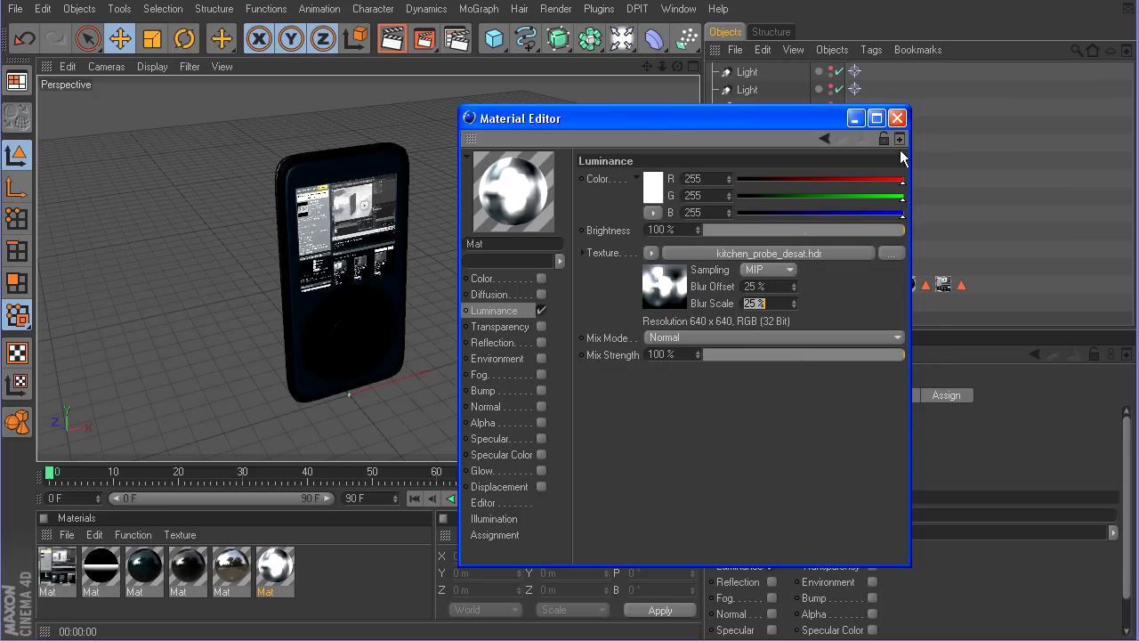
{"action": "left_click", "coordinate": [895, 115]}
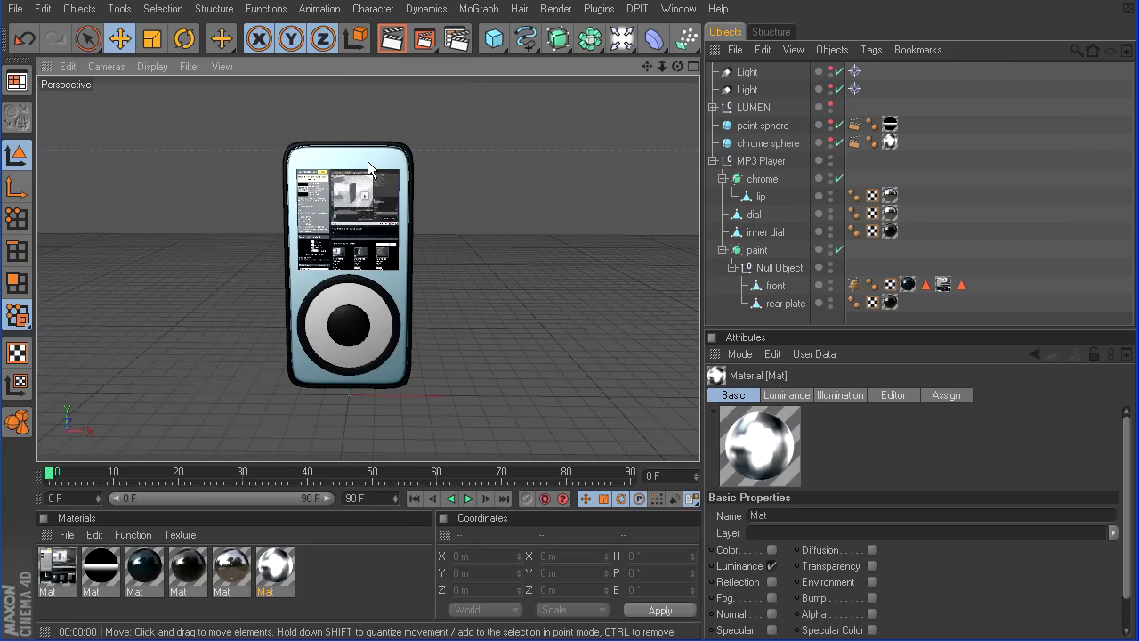
Step: Duplicate the dark blue paint material and open the copy for editing
{"action": "left_click_drag", "start_coordinate": [647, 67], "coordinate": [661, 169]}
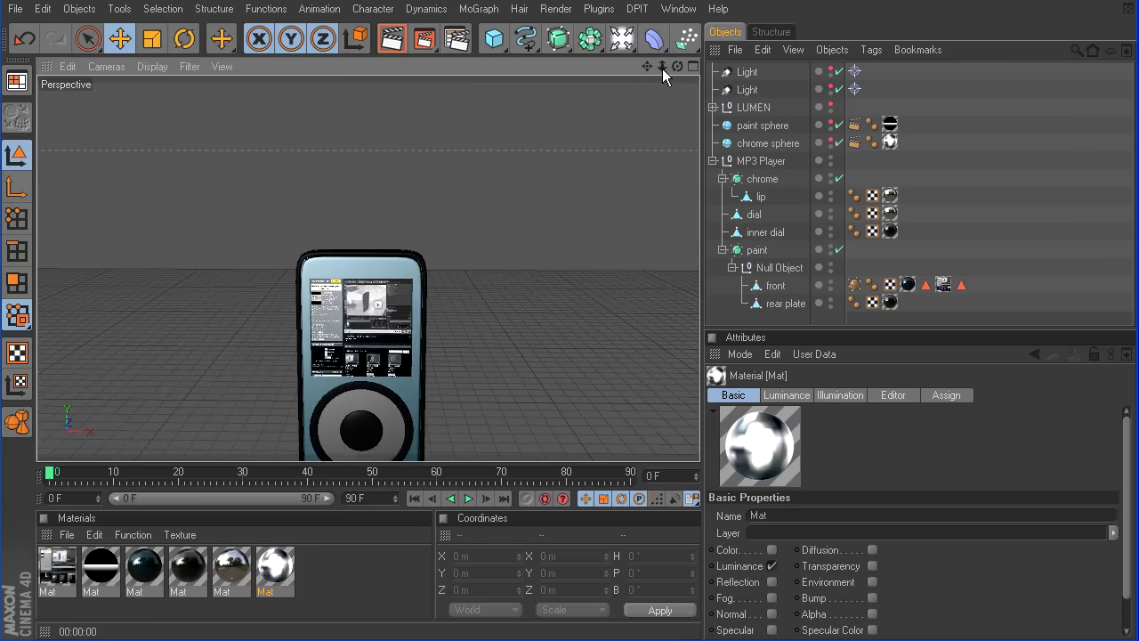
{"action": "mouse_move", "coordinate": [662, 68]}
{"action": "left_mouse_down"}
{"action": "mouse_move", "coordinate": [733, 68]}
{"action": "mouse_move", "coordinate": [661, 69]}
{"action": "left_mouse_up"}
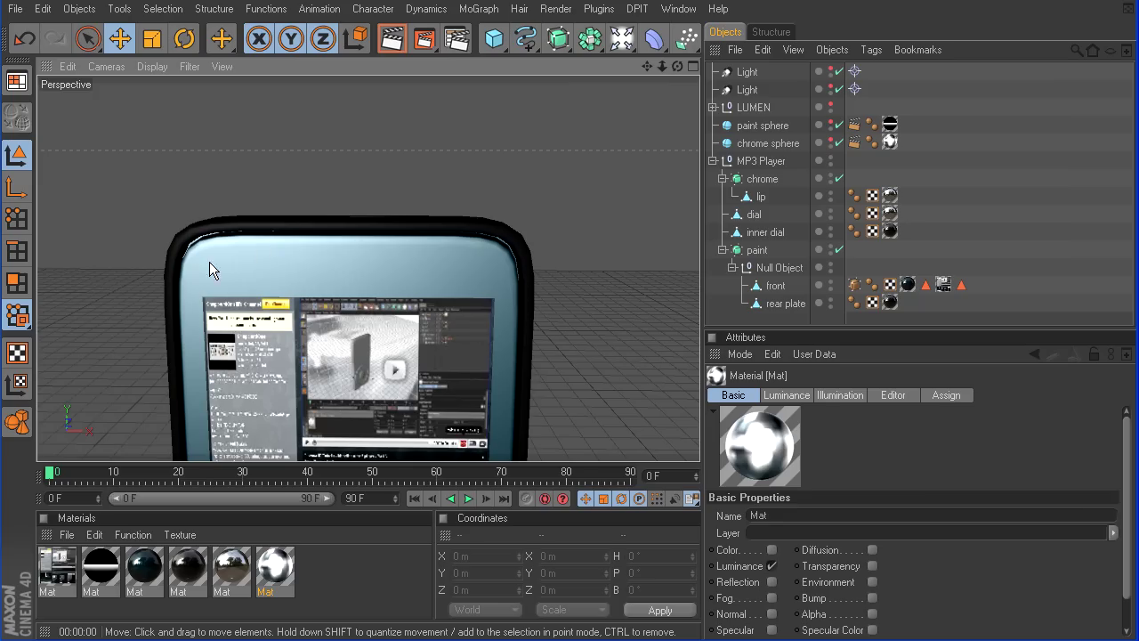
{"action": "left_click", "coordinate": [144, 570]}
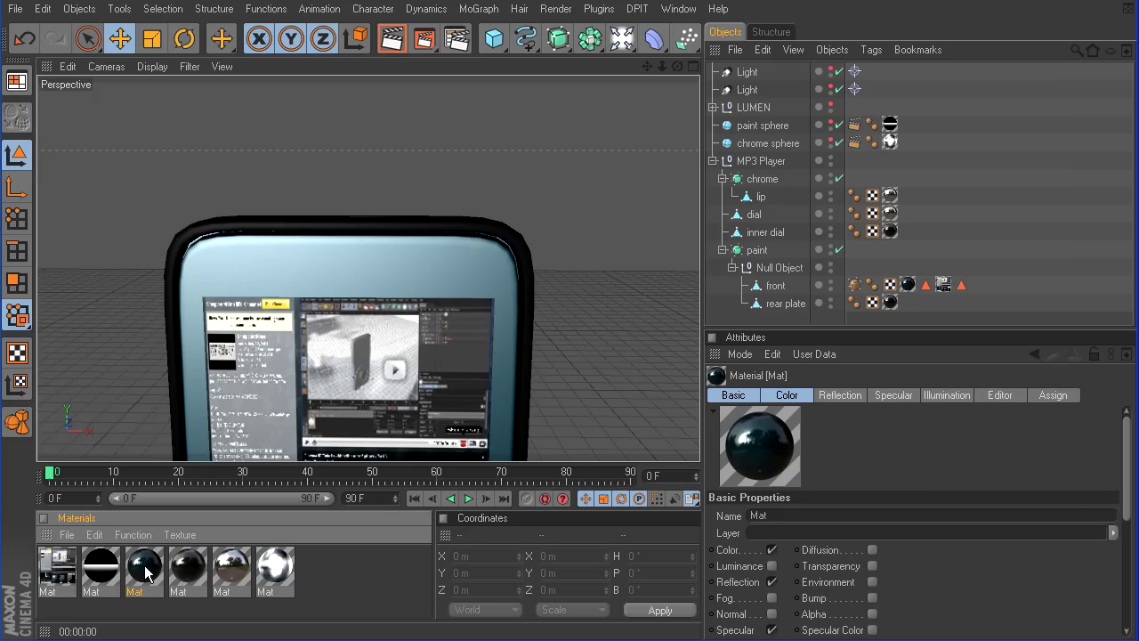
{"action": "left_click_drag", "start_coordinate": [145, 571], "coordinate": [322, 571], "text": "ctrl"}
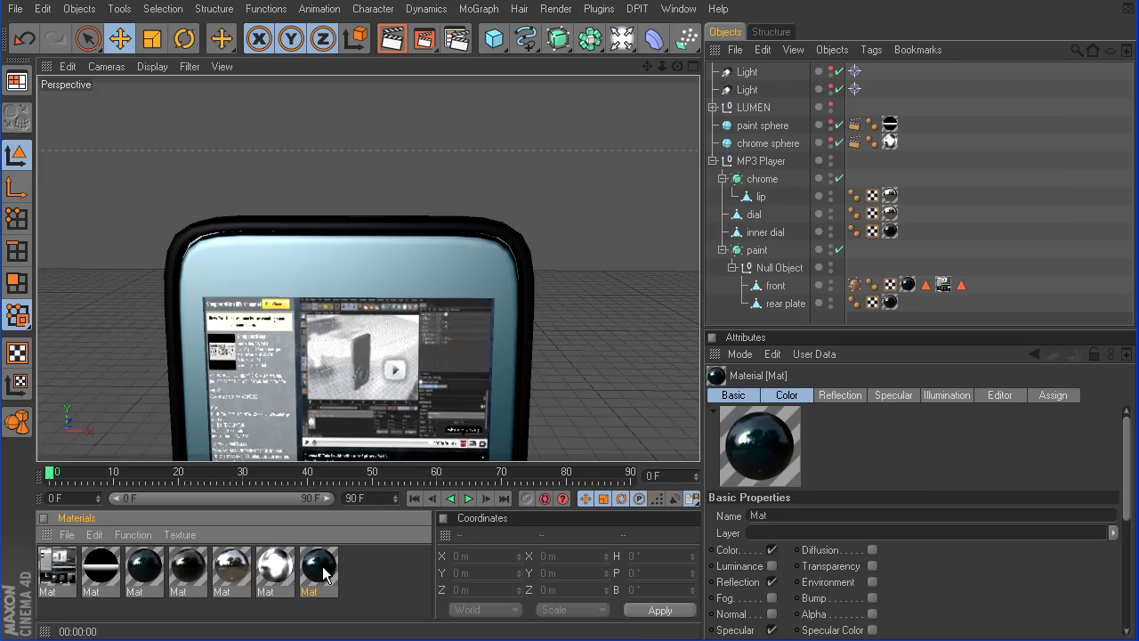
{"action": "double_click", "coordinate": [326, 575]}
Step: Replace the copied material's Color shader with the image youtube-logo.jpg and show the material preview on a plane
{"action": "left_click", "coordinate": [317, 255]}
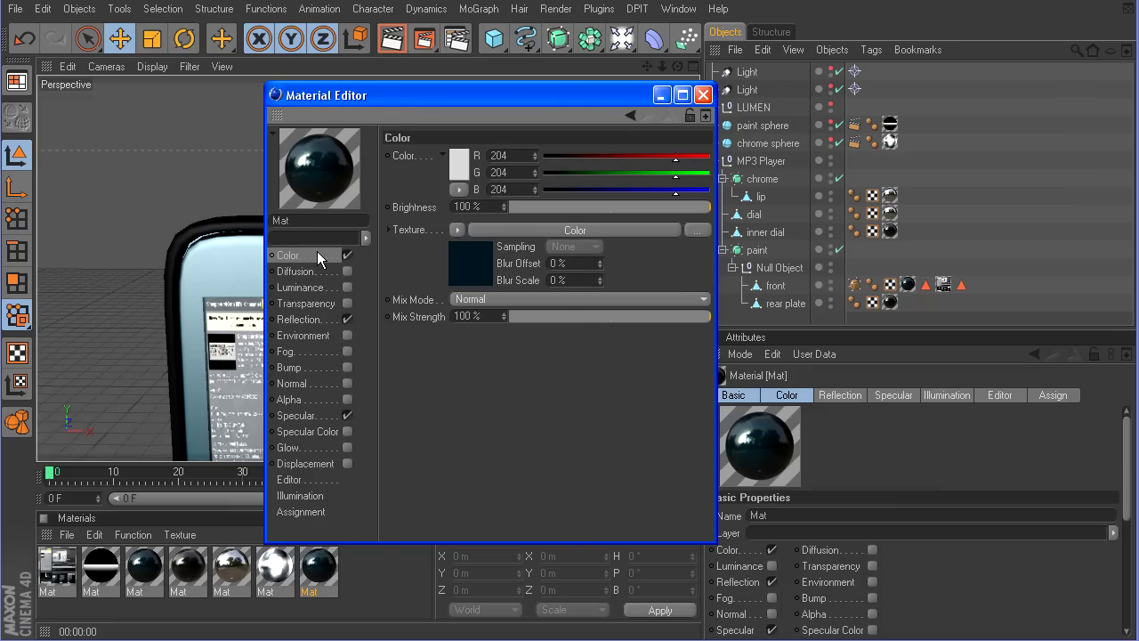
{"action": "left_click", "coordinate": [458, 229]}
{"action": "left_click", "coordinate": [468, 247]}
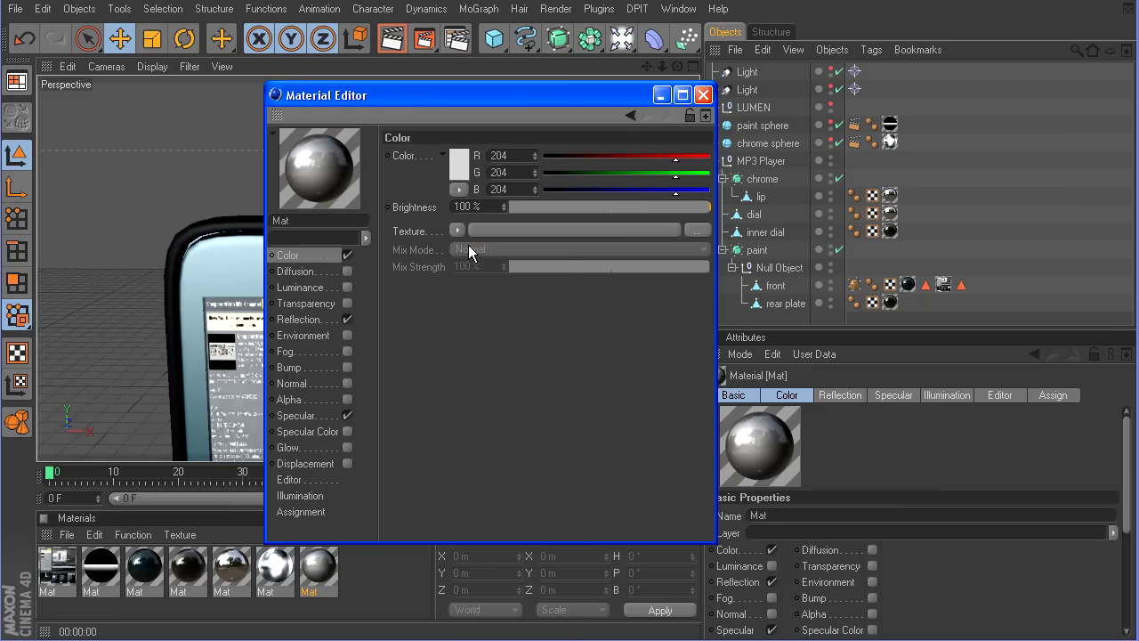
{"action": "left_click", "coordinate": [456, 230]}
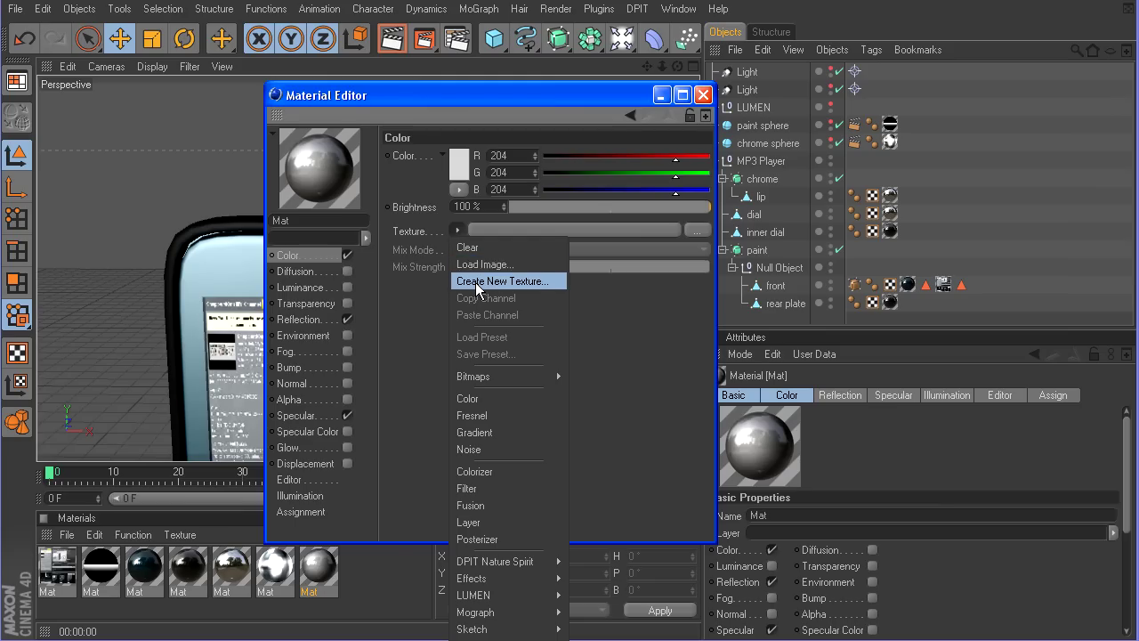
{"action": "left_click", "coordinate": [472, 266]}
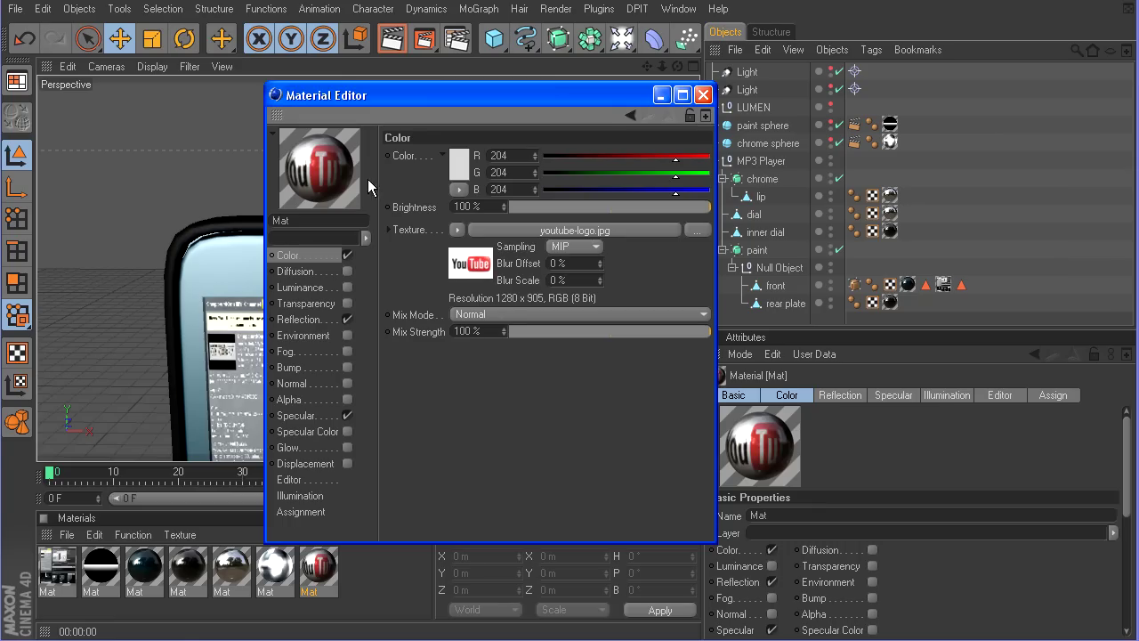
{"action": "right_click", "coordinate": [313, 163]}
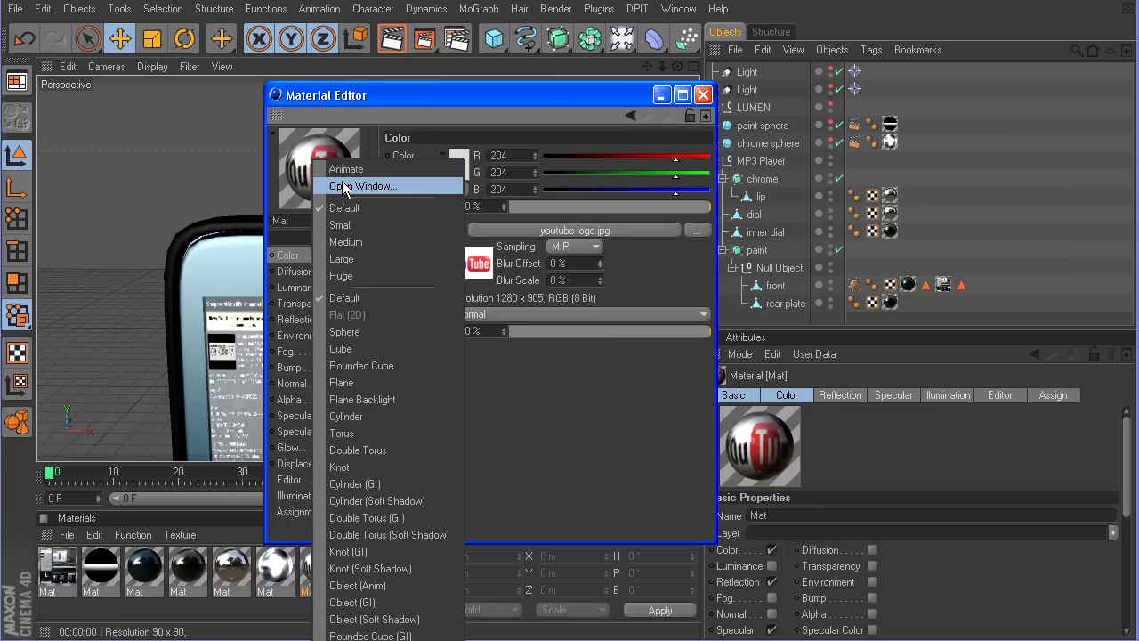
{"action": "left_click", "coordinate": [374, 381]}
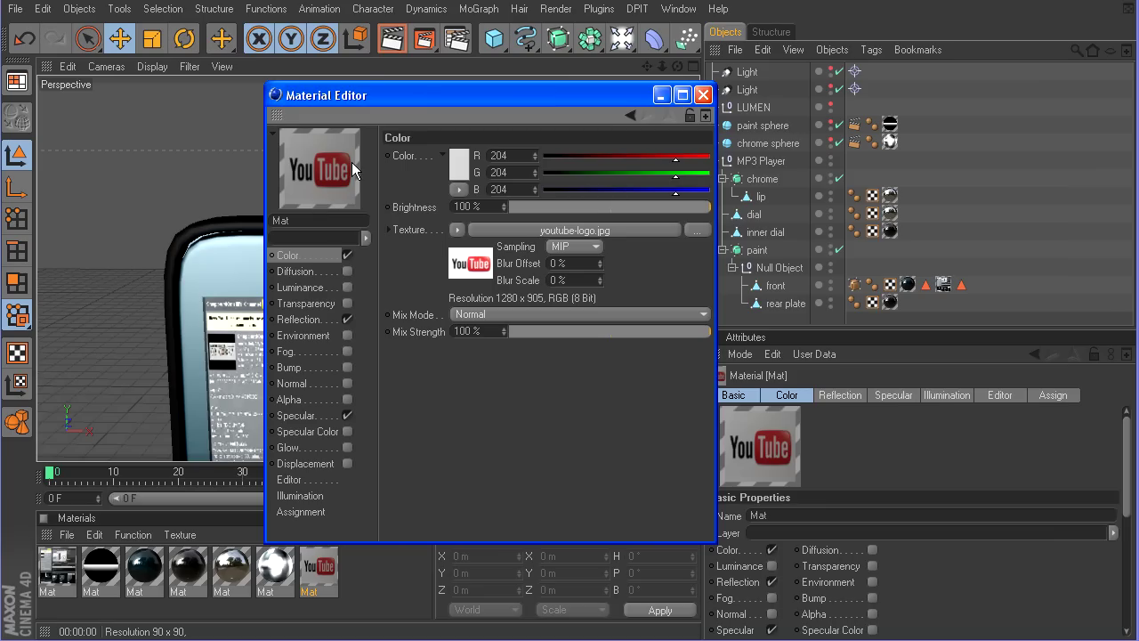
Step: Enable the logo material's Alpha channel and load youtube alpha.jpg as its texture
{"action": "left_click", "coordinate": [348, 399]}
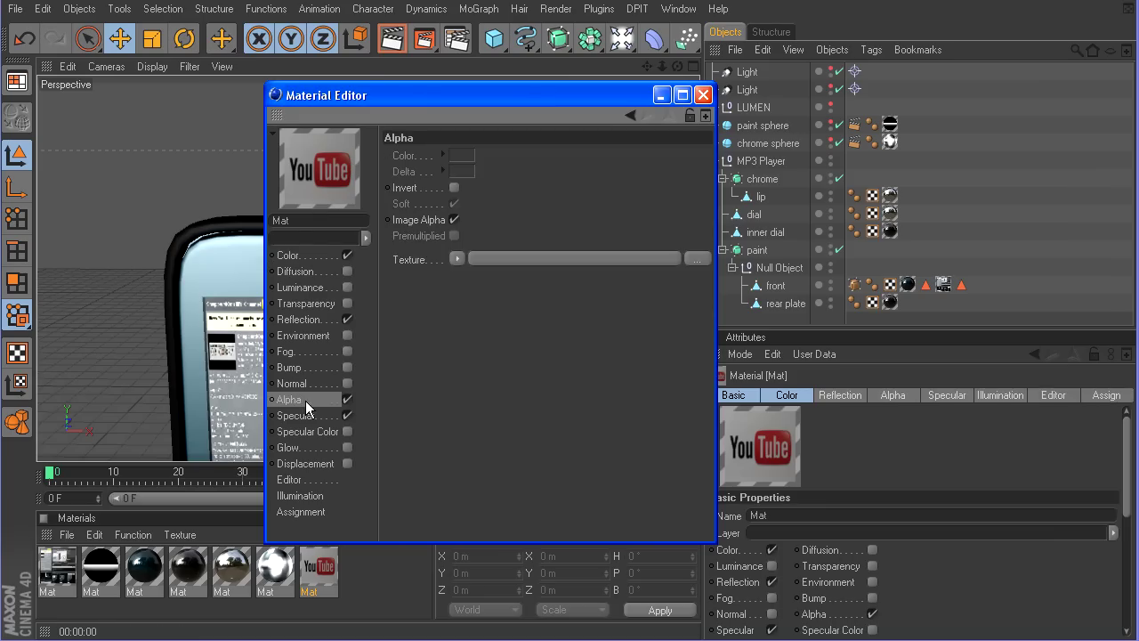
{"action": "left_click", "coordinate": [456, 259]}
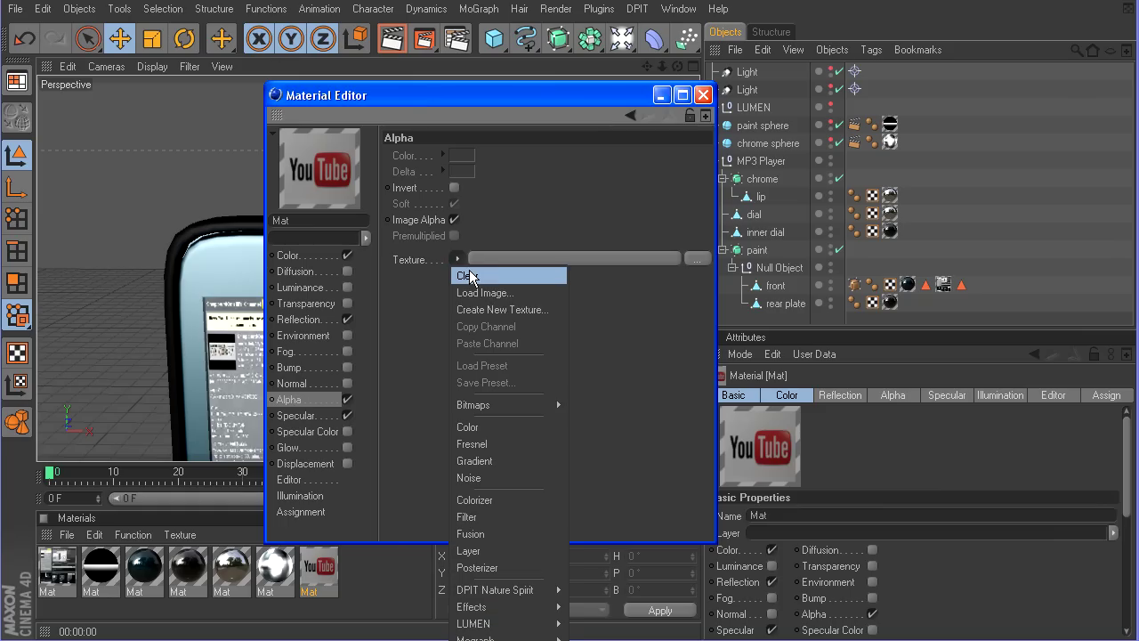
{"action": "left_click", "coordinate": [472, 293]}
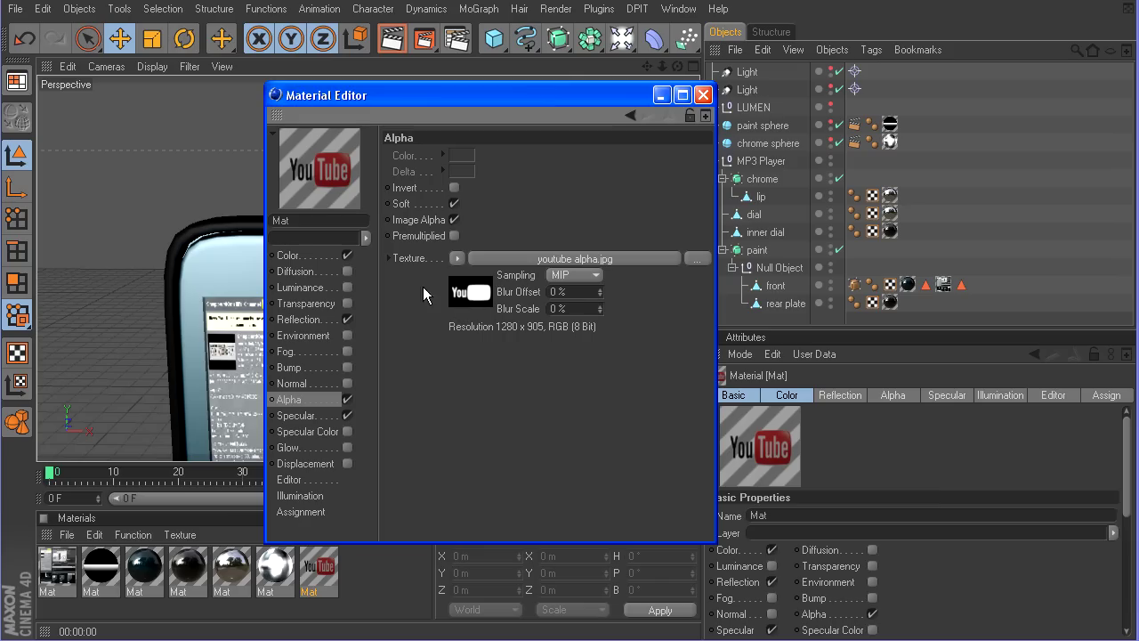
Step: Check the logo's alpha cutout with the Color channel off and on again, review the Alpha settings and close the Material Editor
{"action": "left_click", "coordinate": [347, 256]}
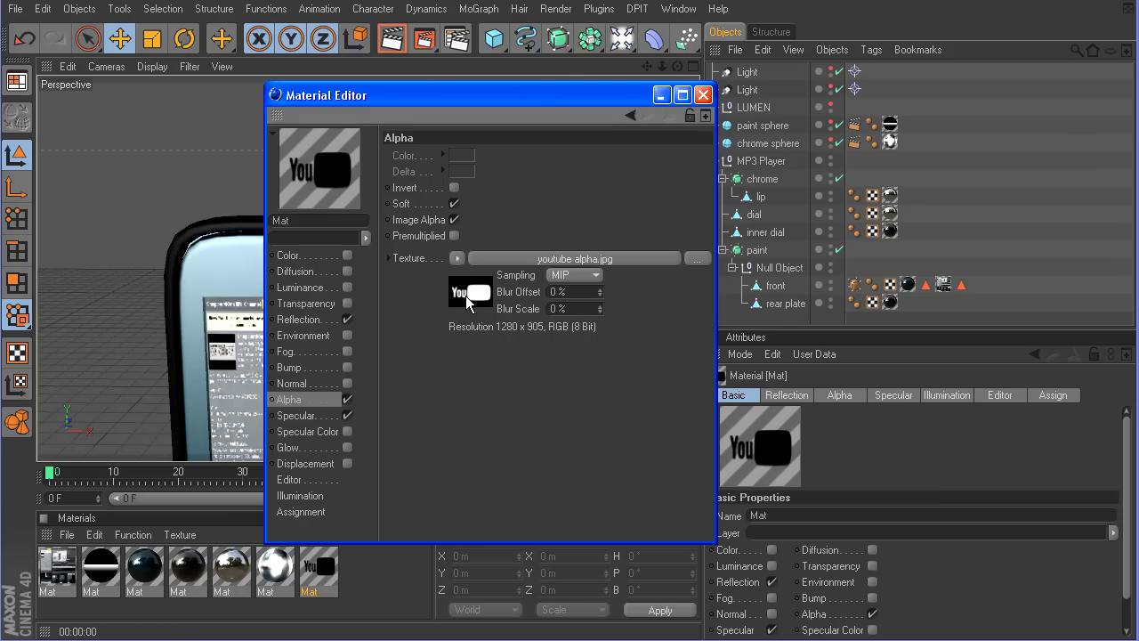
{"action": "left_click", "coordinate": [347, 255]}
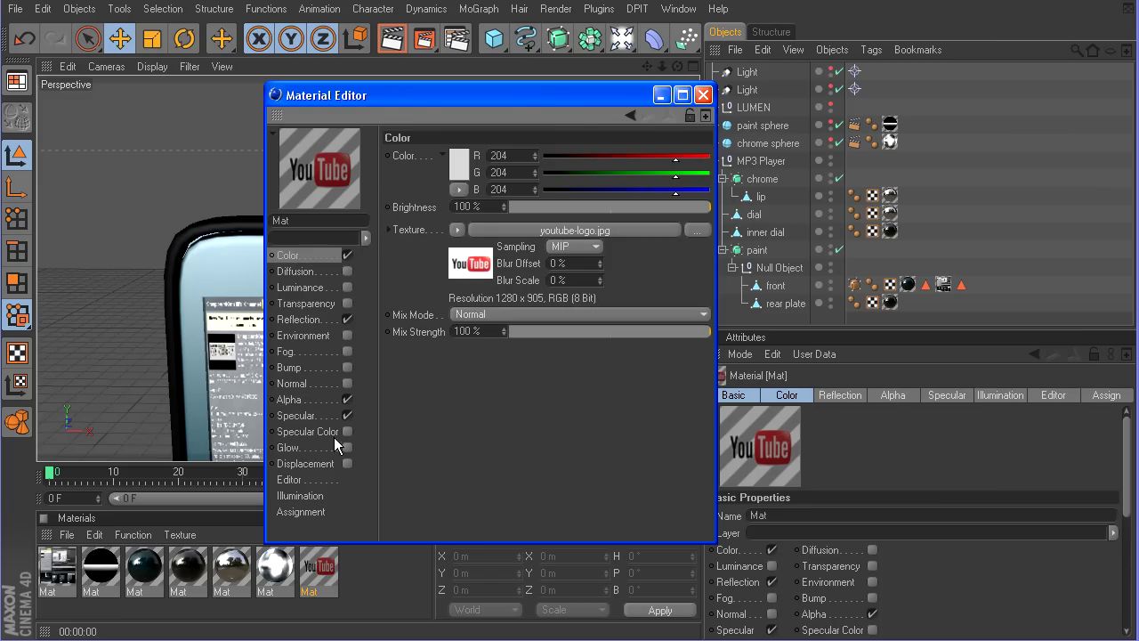
{"action": "left_click", "coordinate": [300, 398]}
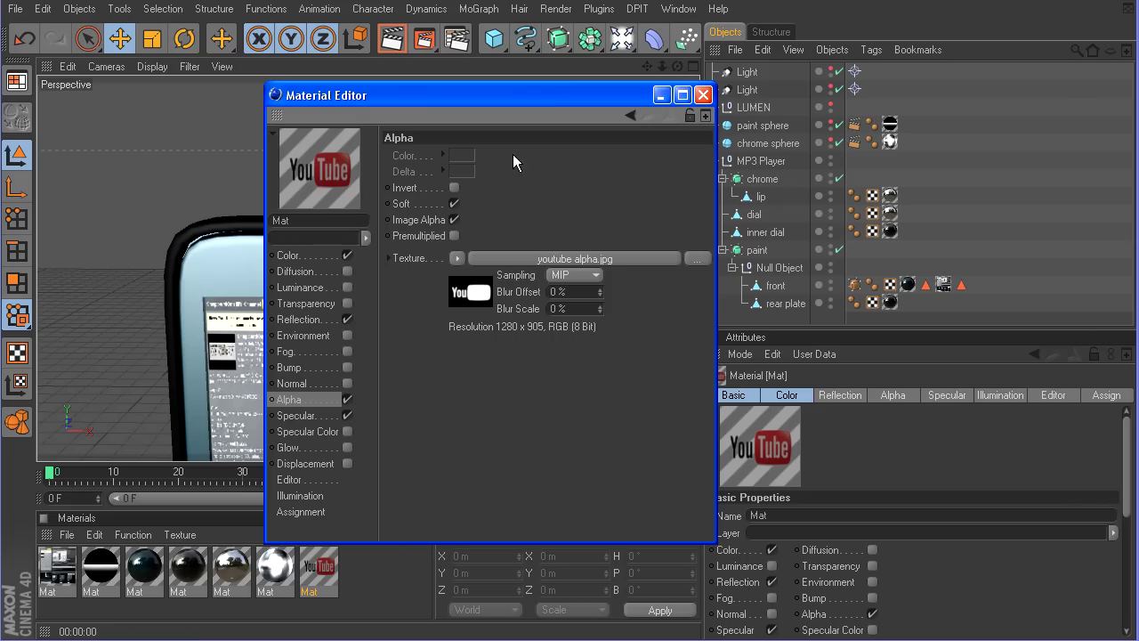
{"action": "left_click", "coordinate": [703, 94]}
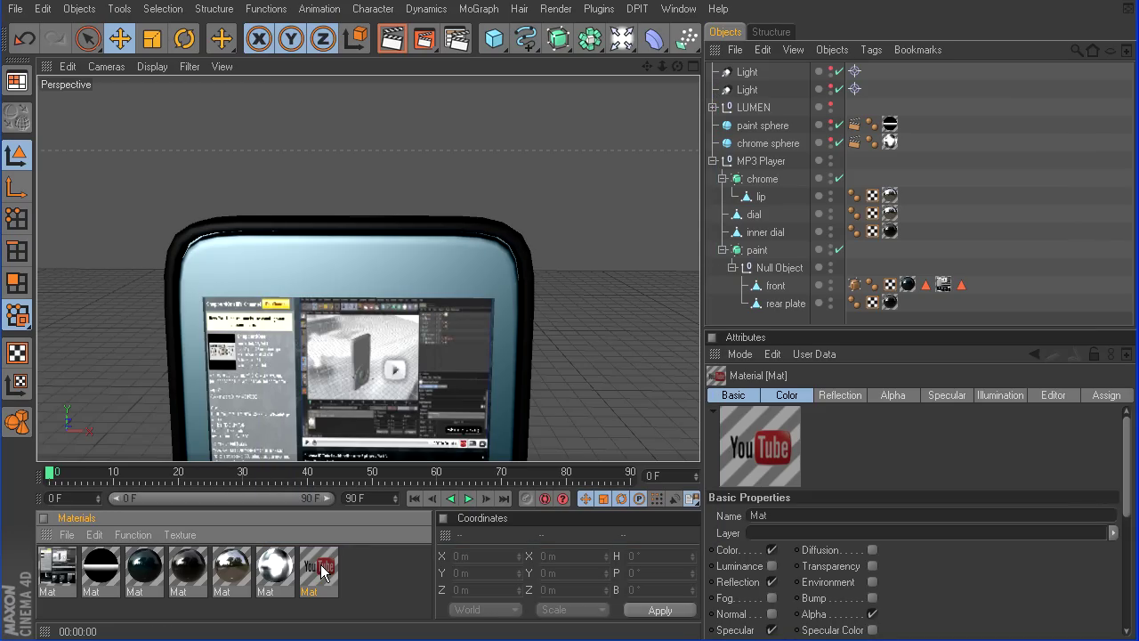
Step: Apply the logo material to the front object and restrict it to the youtube polygon selection
{"action": "left_click_drag", "start_coordinate": [320, 565], "coordinate": [774, 298]}
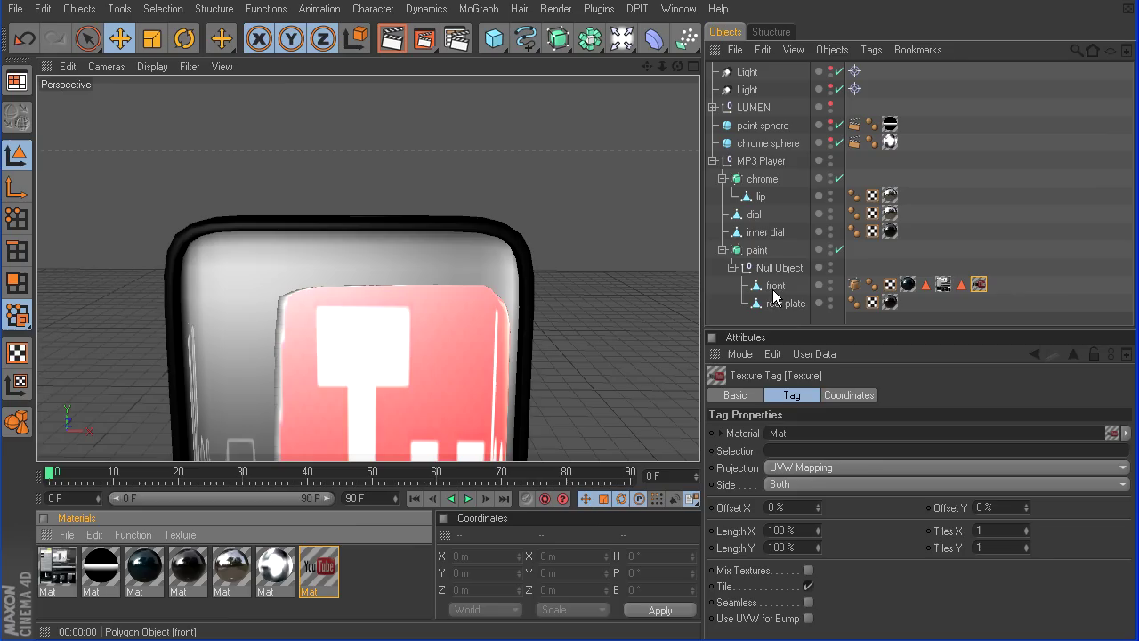
{"action": "left_click_drag", "start_coordinate": [960, 284], "coordinate": [795, 456]}
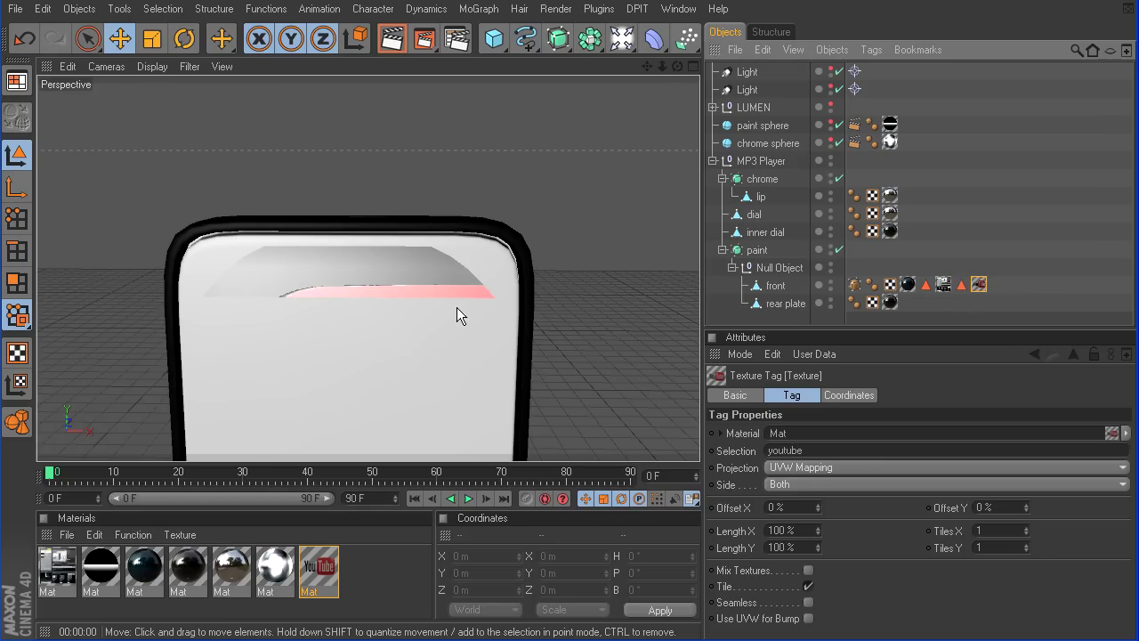
Step: Set the logo texture's projection to Flat and turn off its tiling
{"action": "left_click_drag", "start_coordinate": [665, 66], "coordinate": [677, 196]}
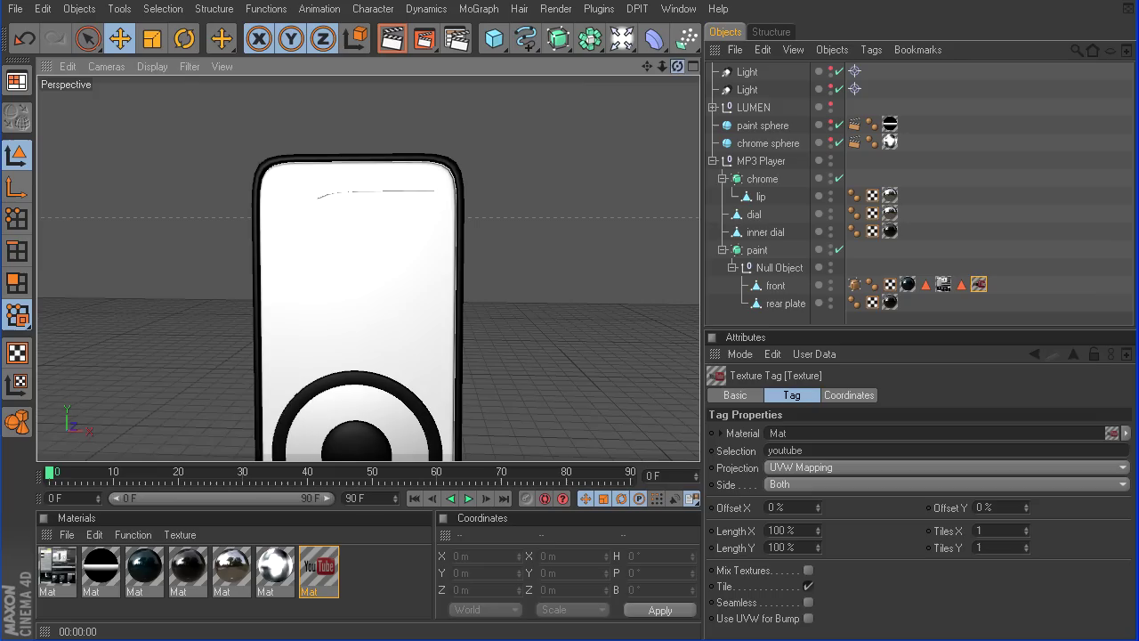
{"action": "left_click", "coordinate": [789, 467]}
{"action": "left_click", "coordinate": [793, 516]}
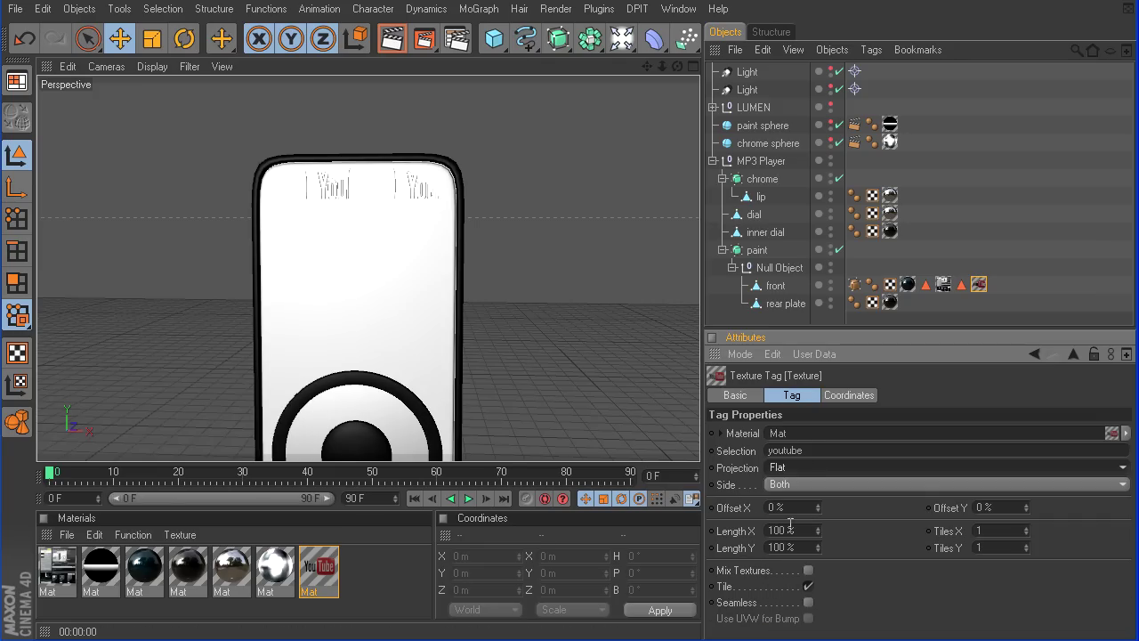
{"action": "left_click", "coordinate": [808, 587]}
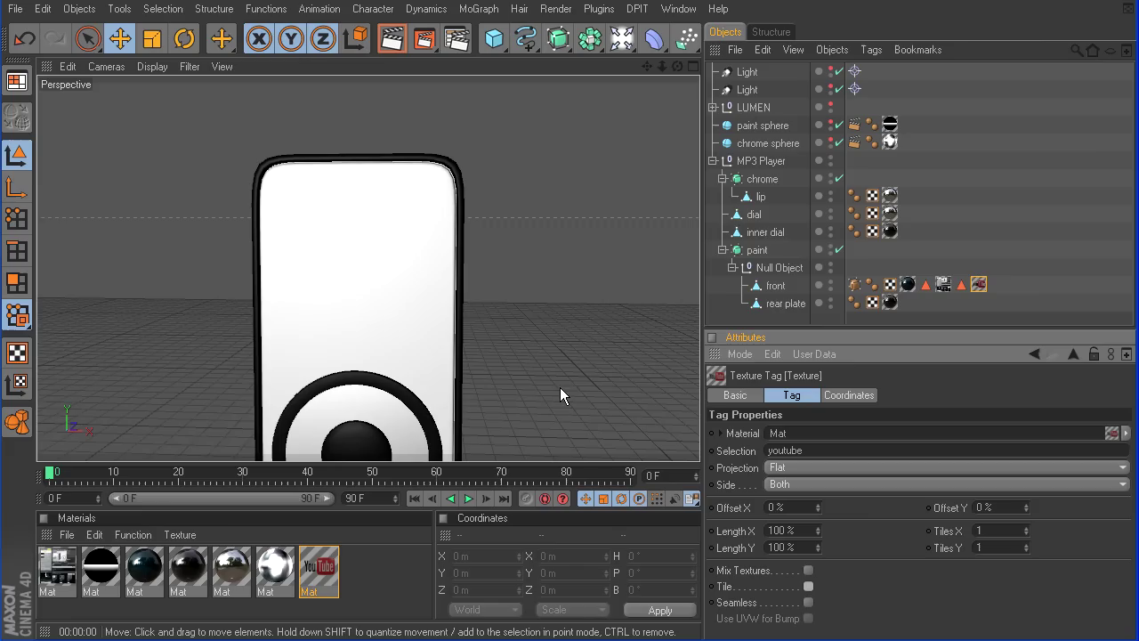
Step: Move the logo's texture axis on the front object up to about Y 399 m
{"action": "left_click", "coordinate": [18, 386]}
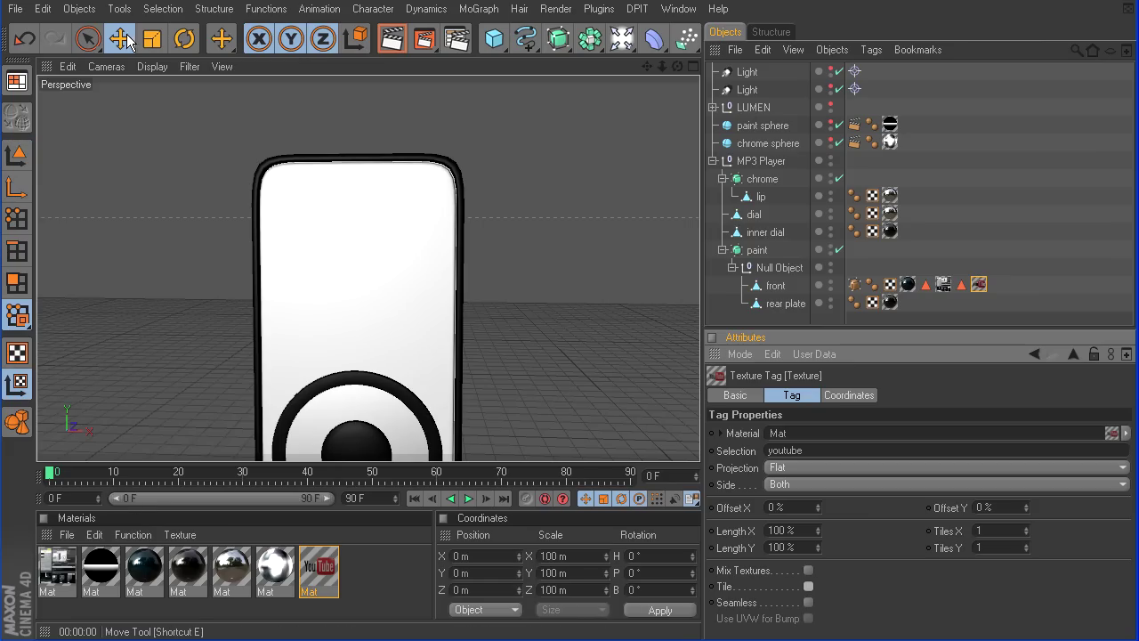
{"action": "left_click", "coordinate": [122, 39]}
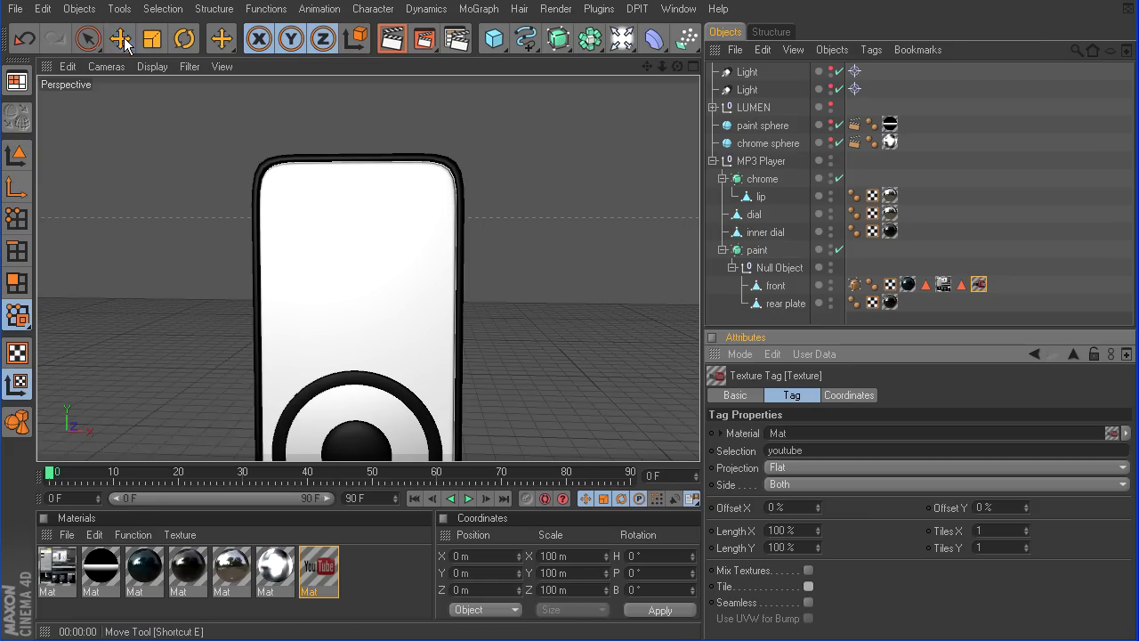
{"action": "left_click", "coordinate": [979, 285]}
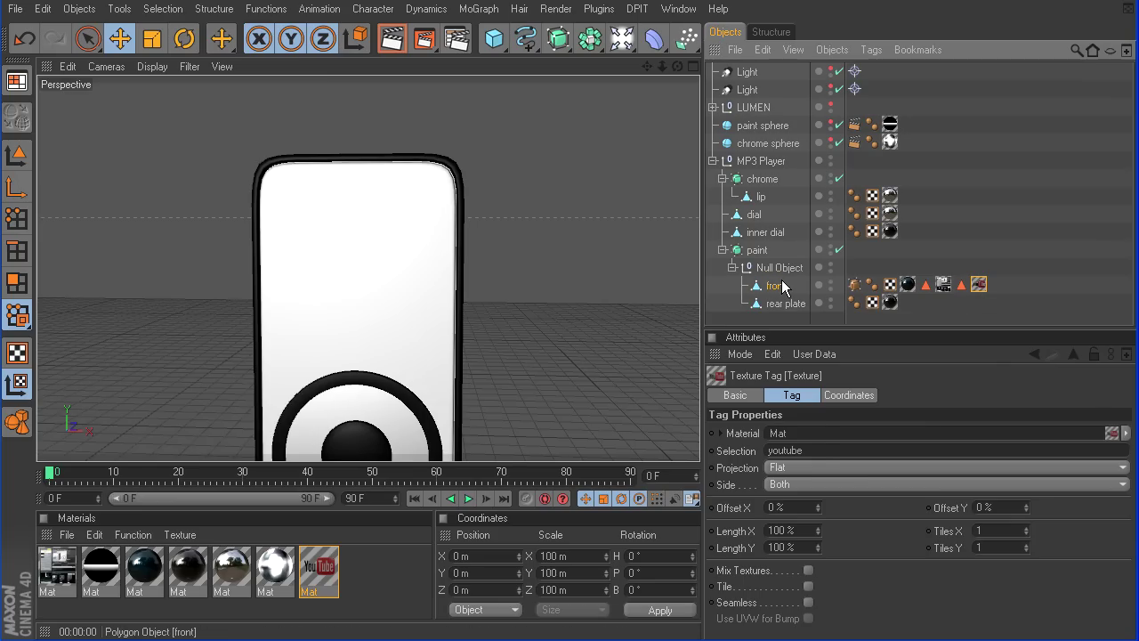
{"action": "left_click", "coordinate": [774, 285]}
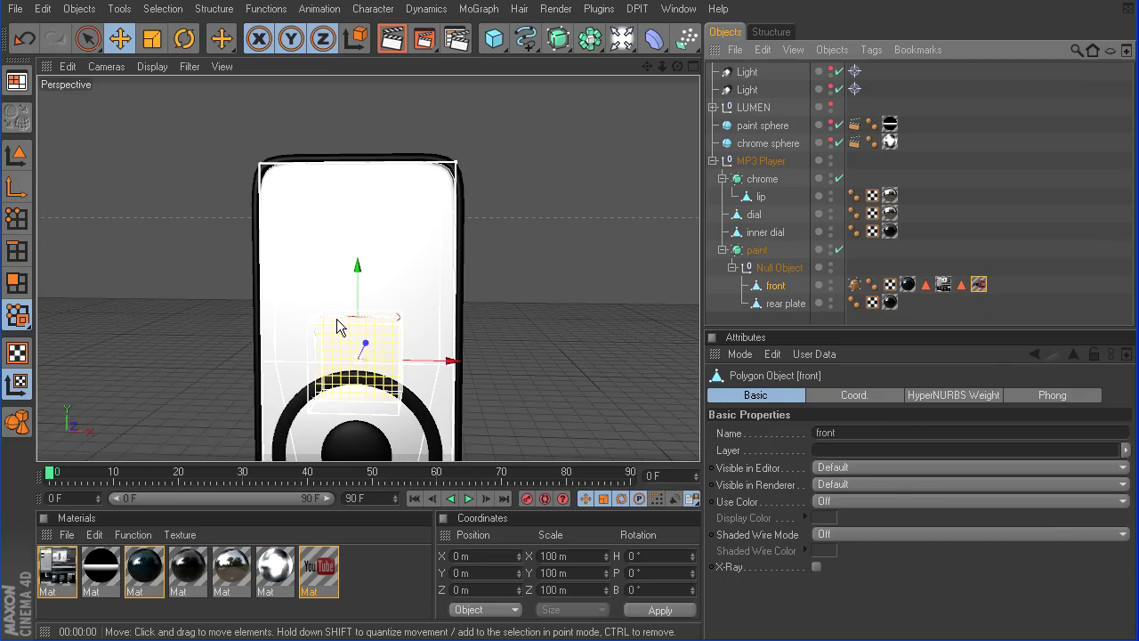
{"action": "left_click_drag", "start_coordinate": [362, 305], "coordinate": [362, 151]}
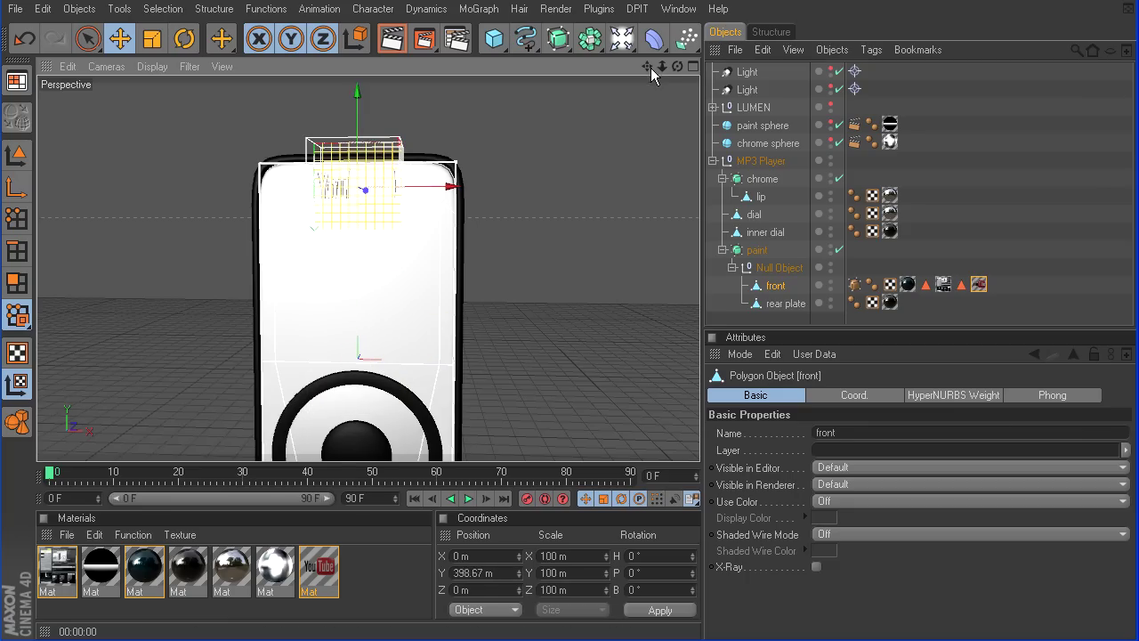
Step: Scale the logo texture uniformly to about 59 m and raise it to about Y 406 m
{"action": "left_click_drag", "start_coordinate": [647, 67], "coordinate": [687, 77]}
{"action": "left_click", "coordinate": [153, 39]}
{"action": "left_click_drag", "start_coordinate": [633, 153], "coordinate": [410, 164]}
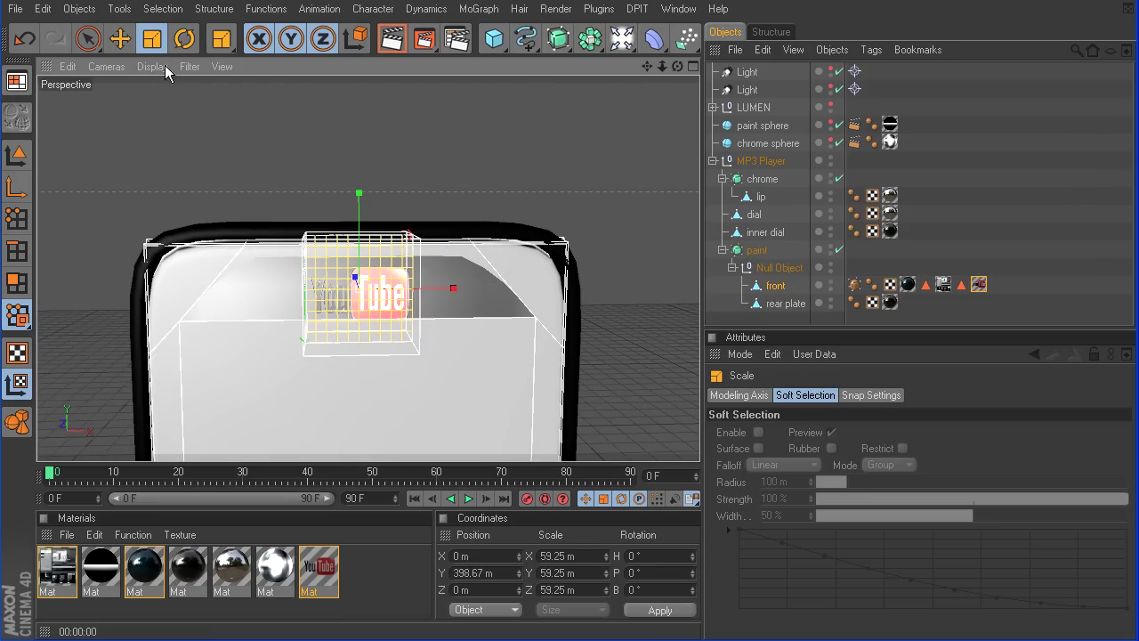
{"action": "left_click", "coordinate": [120, 38]}
{"action": "left_click_drag", "start_coordinate": [358, 192], "coordinate": [359, 184]}
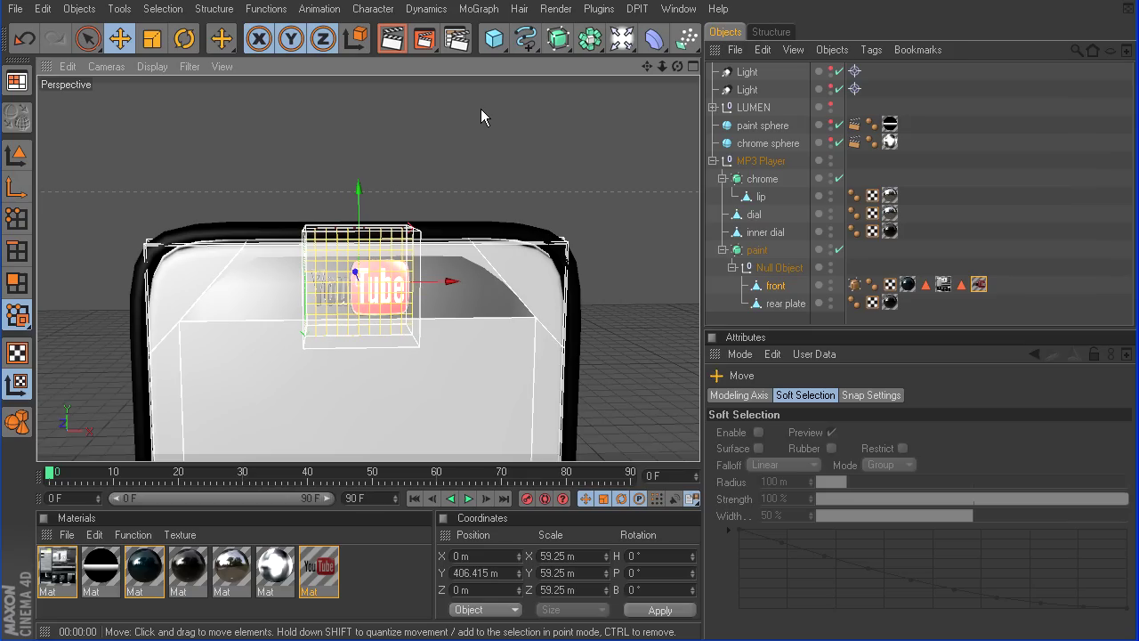
Step: Widen the logo texture to about 102 m, scale it uniformly to about 89 by 52 m, and return to model mode
{"action": "left_click", "coordinate": [152, 41]}
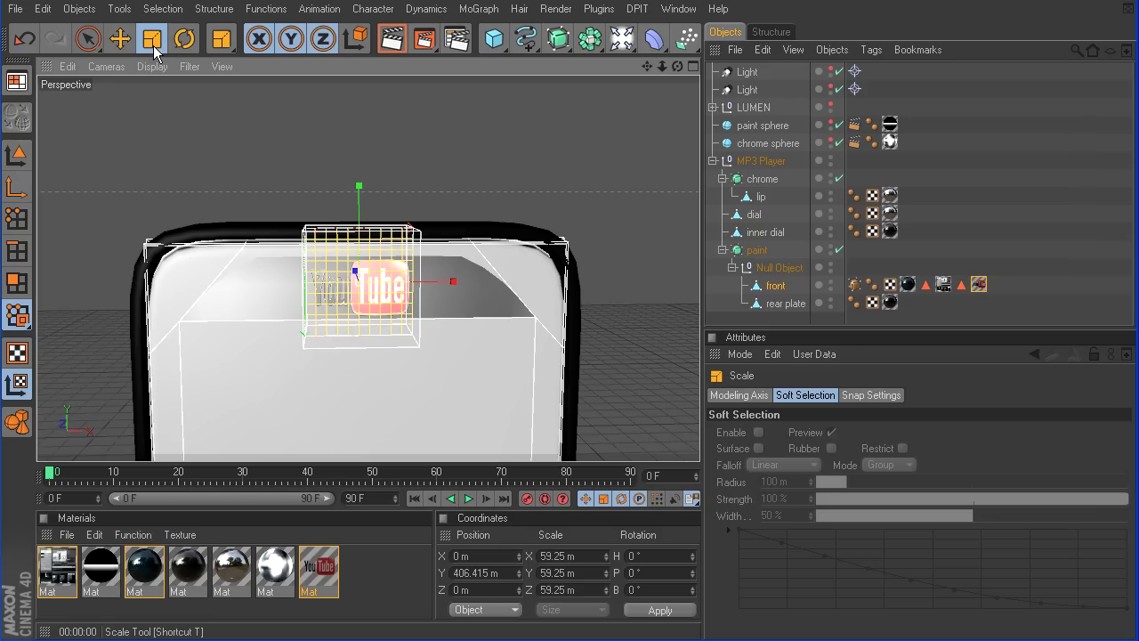
{"action": "left_click_drag", "start_coordinate": [455, 281], "coordinate": [554, 281]}
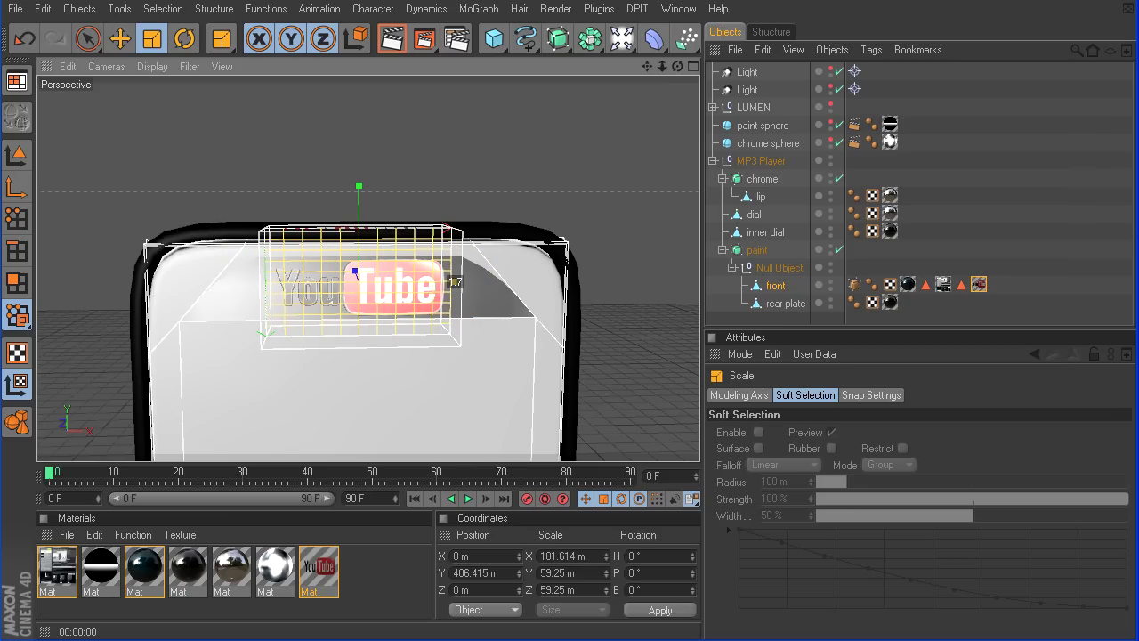
{"action": "left_click_drag", "start_coordinate": [455, 281], "coordinate": [455, 281]}
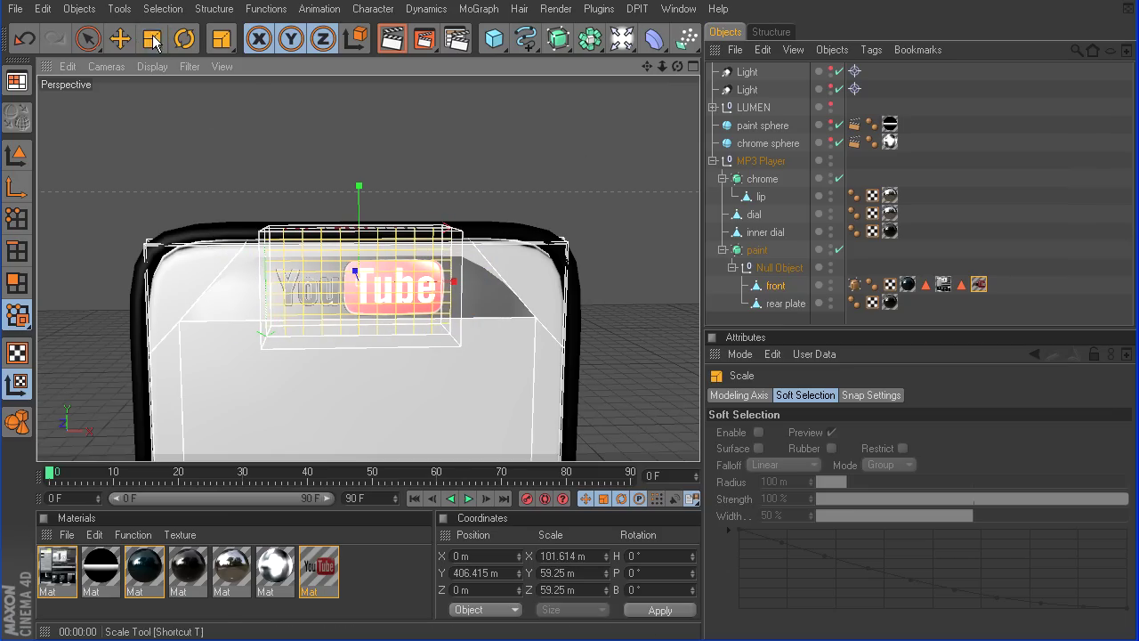
{"action": "left_click_drag", "start_coordinate": [586, 172], "coordinate": [250, 101]}
{"action": "left_click", "coordinate": [120, 39]}
{"action": "left_click", "coordinate": [16, 154]}
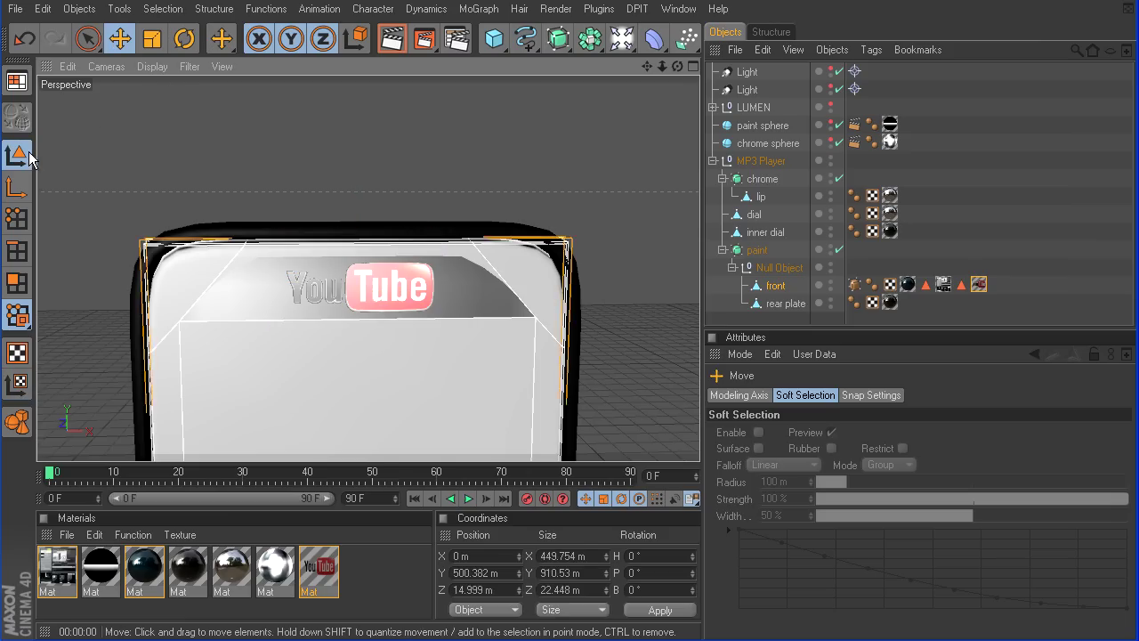
Step: Deselect the front object and test-render the perspective view, once from farther out and once close up on the logo
{"action": "left_click", "coordinate": [582, 166]}
{"action": "left_click_drag", "start_coordinate": [662, 67], "coordinate": [587, 75]}
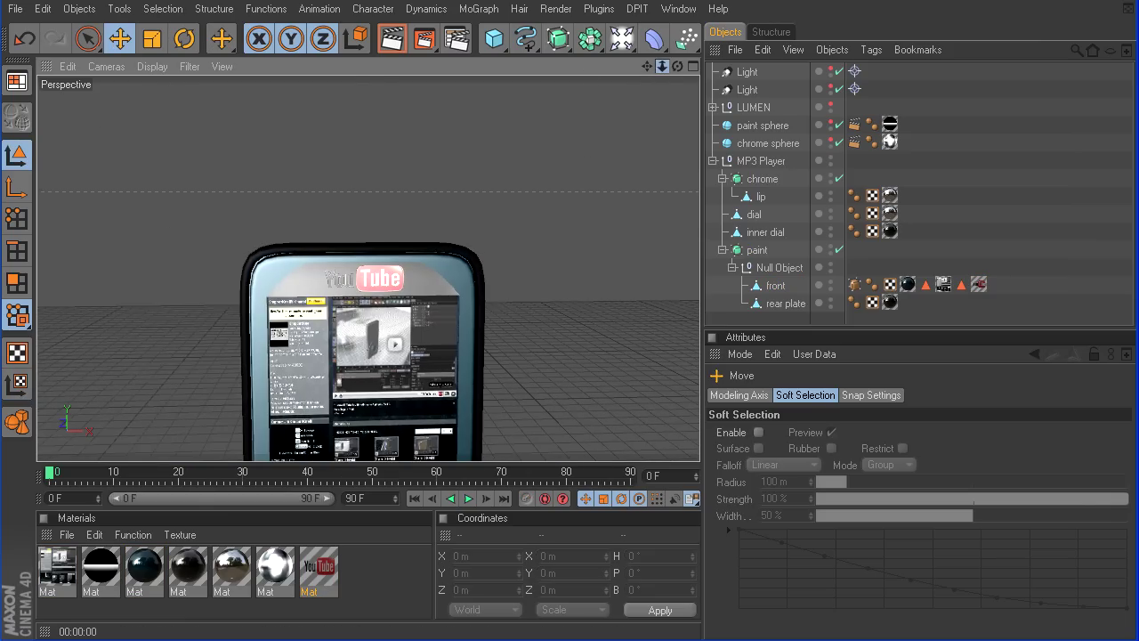
{"action": "left_click", "coordinate": [412, 46]}
{"action": "left_click", "coordinate": [465, 110]}
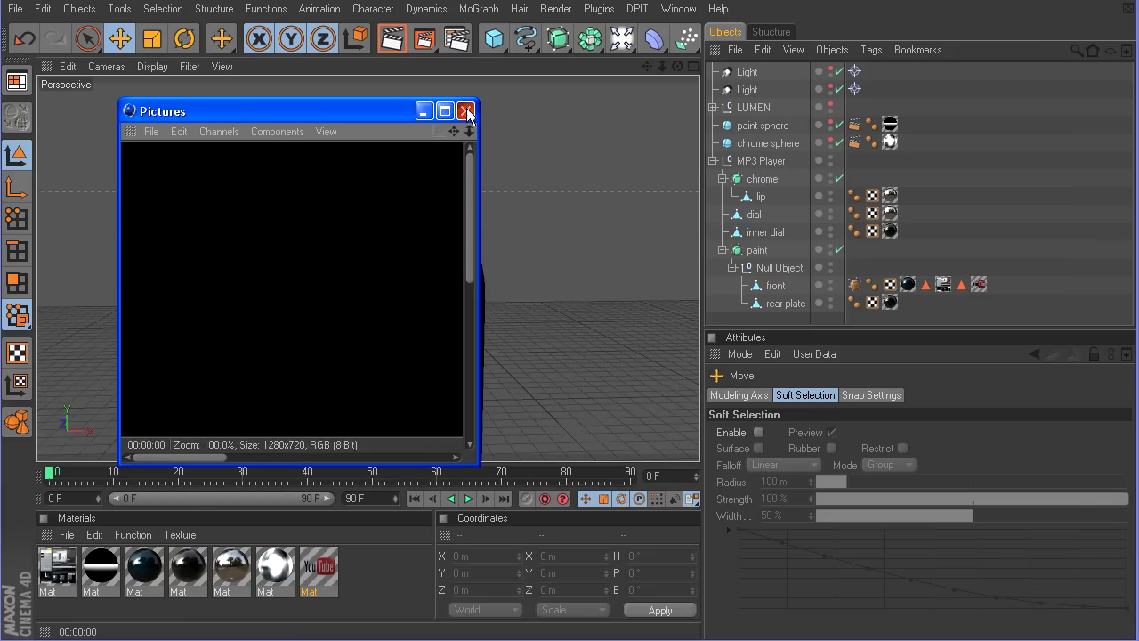
{"action": "left_click", "coordinate": [397, 41]}
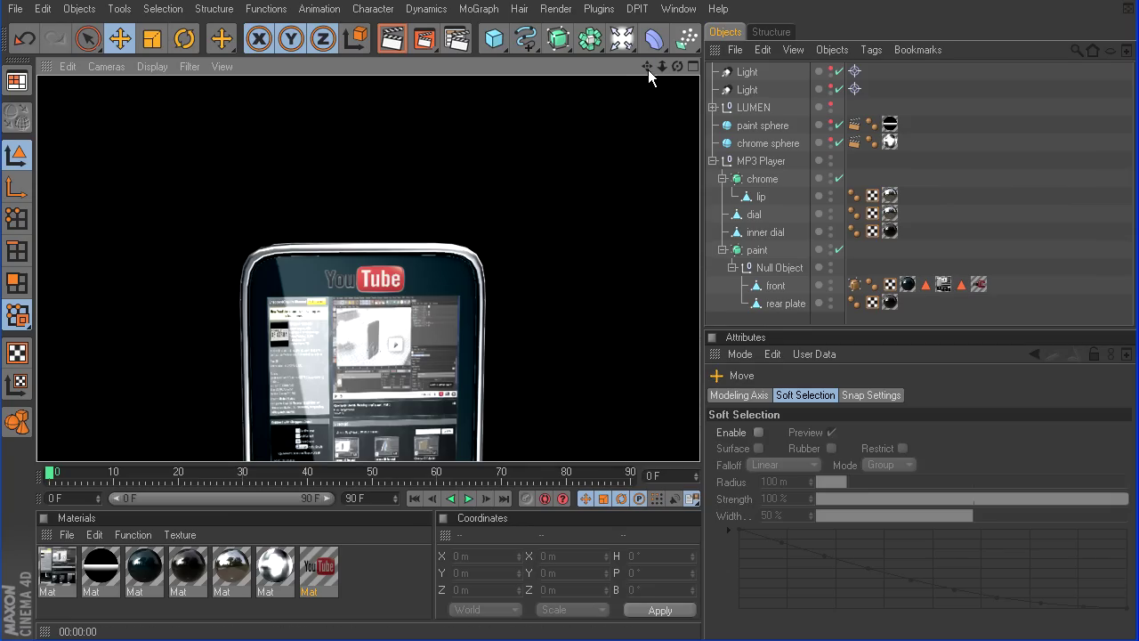
{"action": "mouse_move", "coordinate": [648, 68]}
{"action": "left_mouse_down"}
{"action": "mouse_move", "coordinate": [648, 8]}
{"action": "mouse_move", "coordinate": [662, 80]}
{"action": "left_mouse_up"}
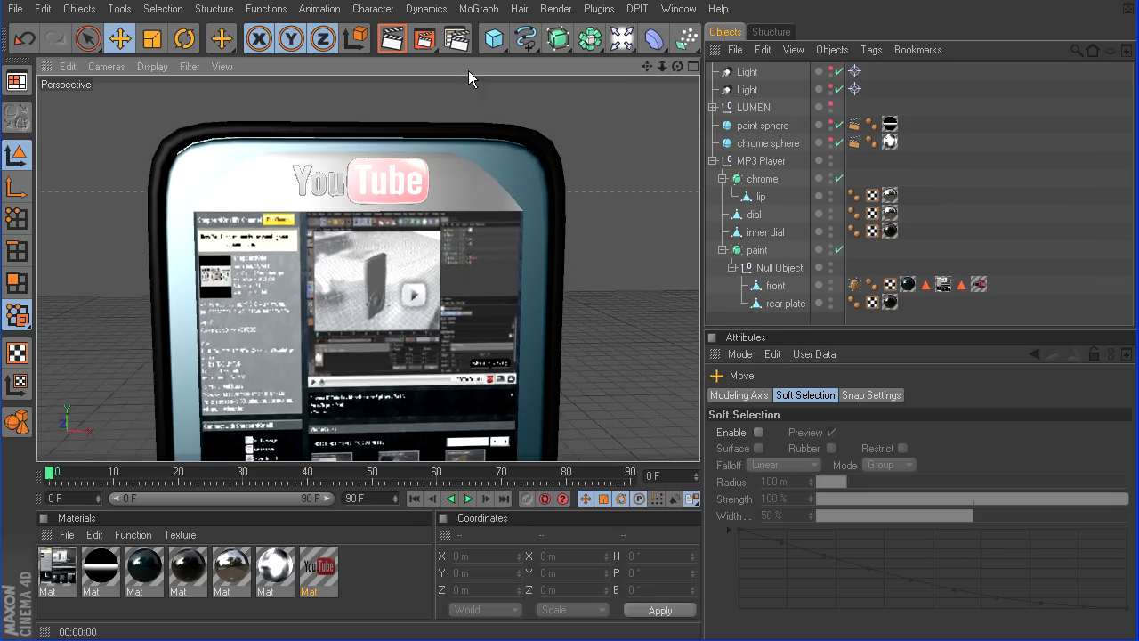
{"action": "left_click", "coordinate": [388, 40]}
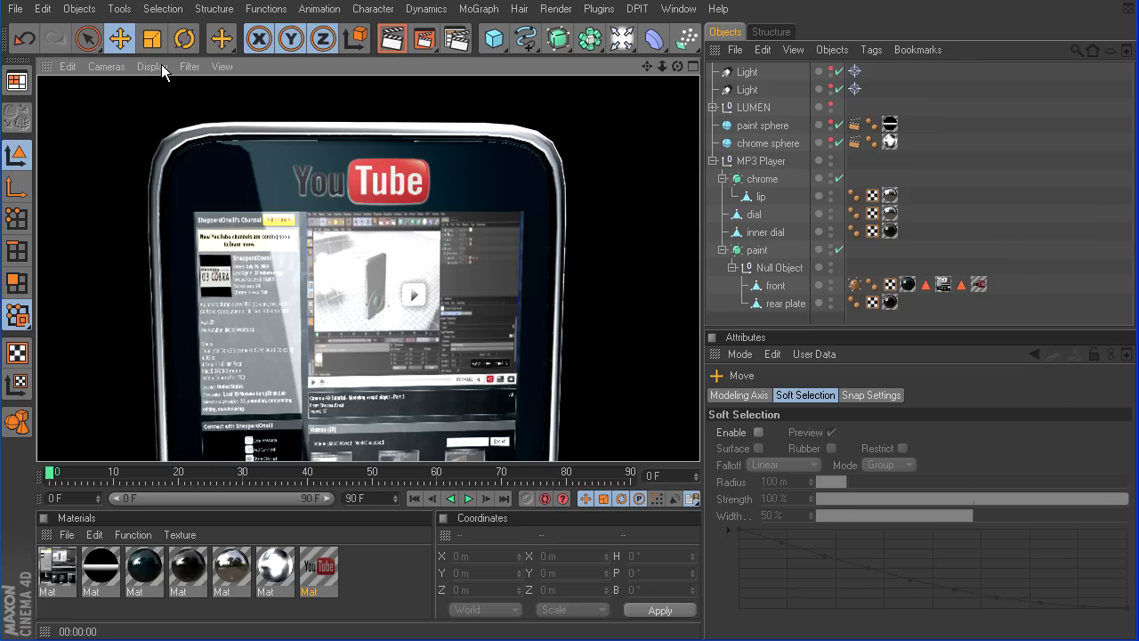
Step: Raise the logo's texture axis on the front object to about Y 411 m and render the view to check it
{"action": "left_click", "coordinate": [17, 382]}
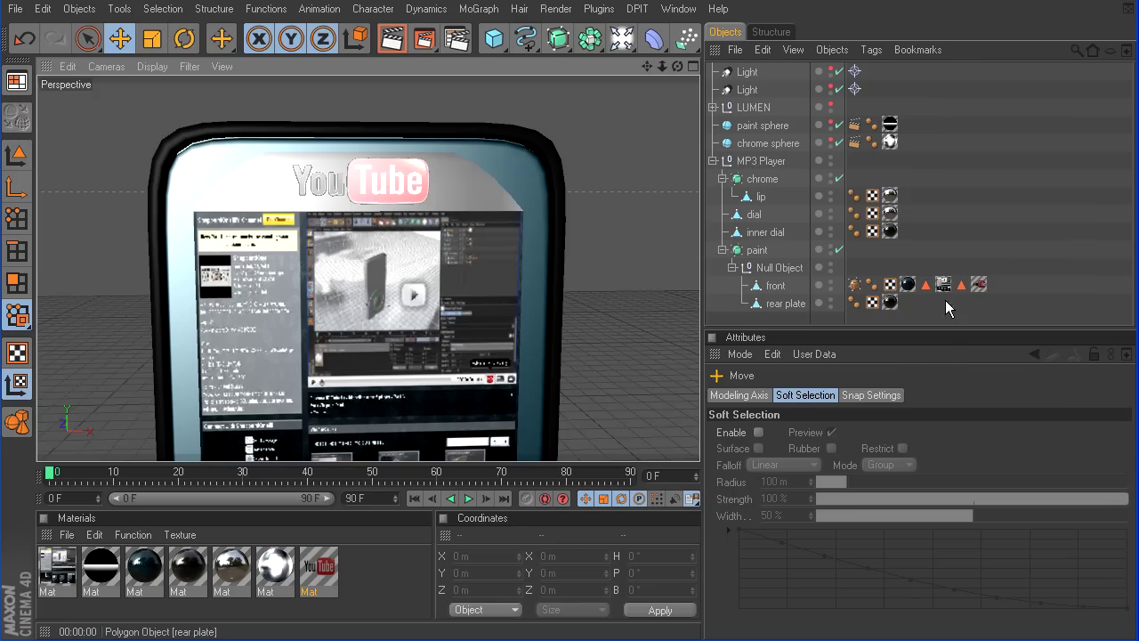
{"action": "left_click", "coordinate": [978, 284]}
{"action": "left_click", "coordinate": [775, 285]}
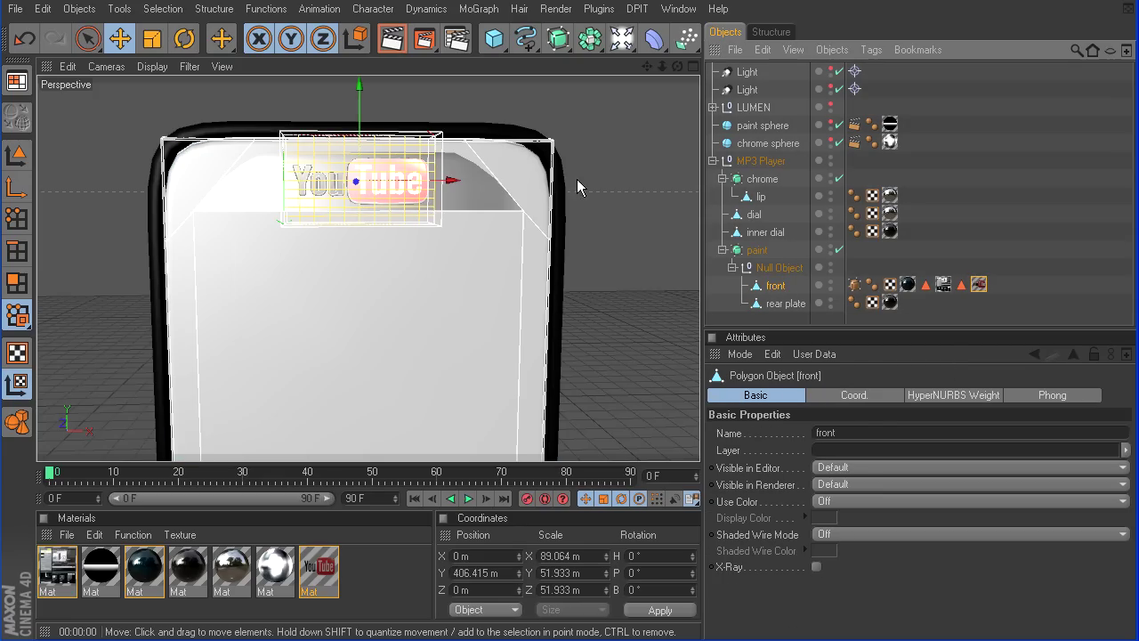
{"action": "left_click", "coordinate": [17, 382]}
{"action": "left_click", "coordinate": [120, 38]}
{"action": "left_click_drag", "start_coordinate": [356, 178], "coordinate": [356, 175]}
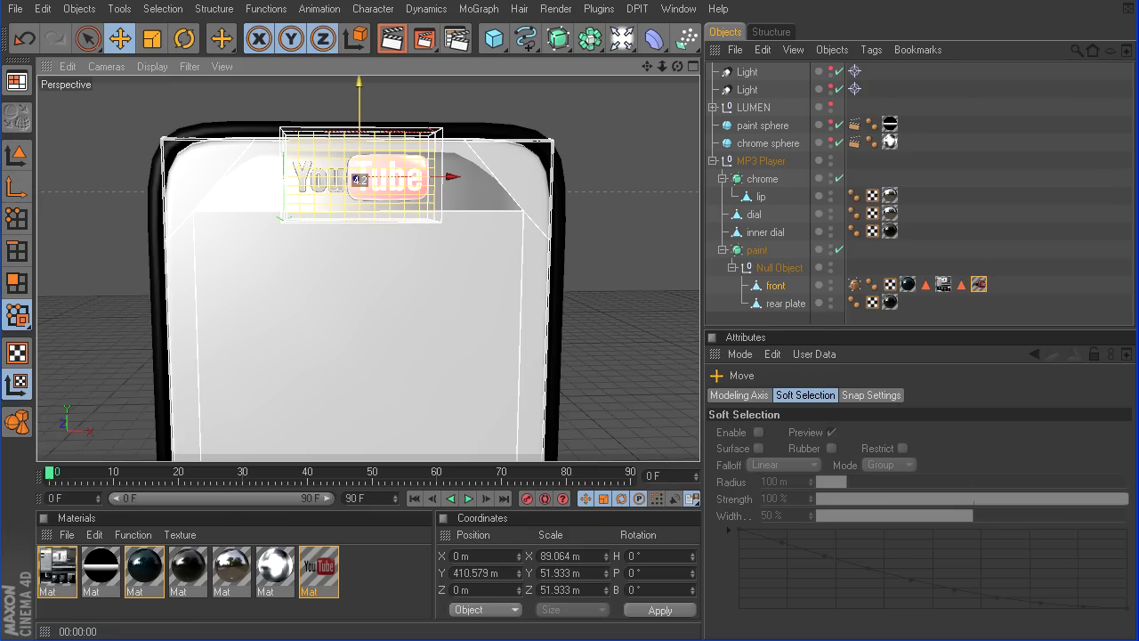
{"action": "left_click", "coordinate": [962, 148]}
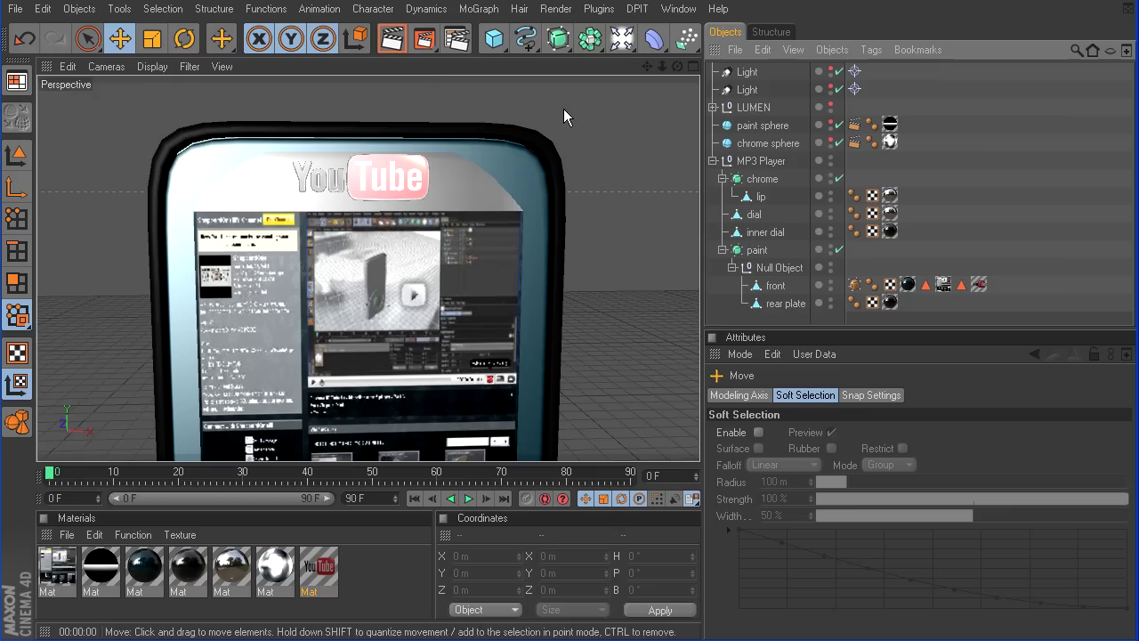
{"action": "left_click", "coordinate": [393, 40]}
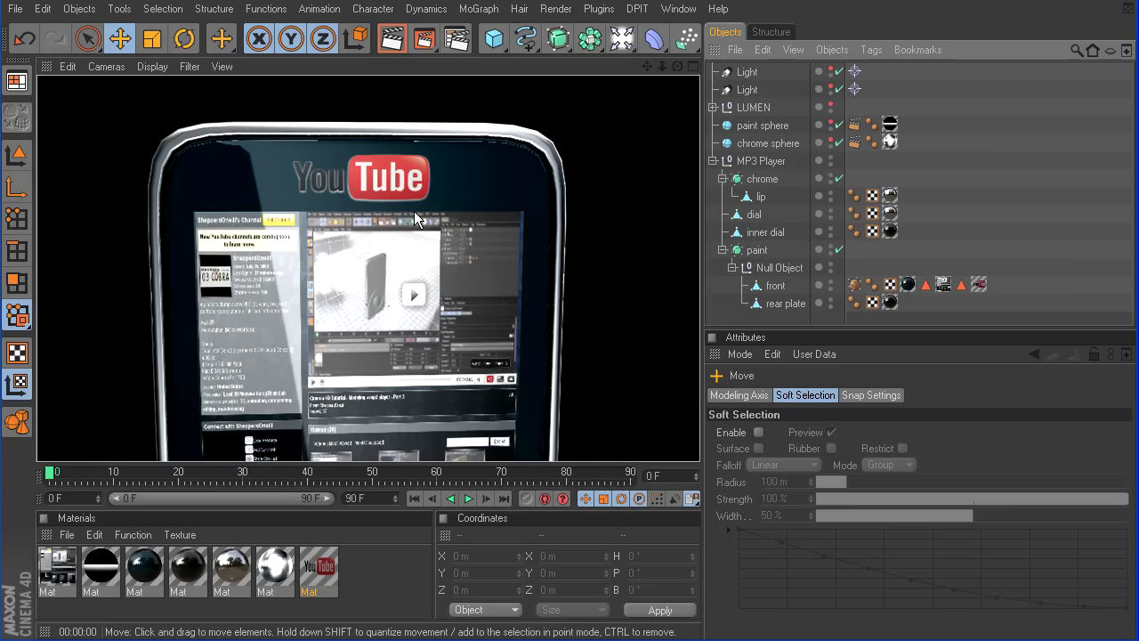
Step: Return to model mode and render the whole player in the Front view
{"action": "left_click", "coordinate": [16, 155]}
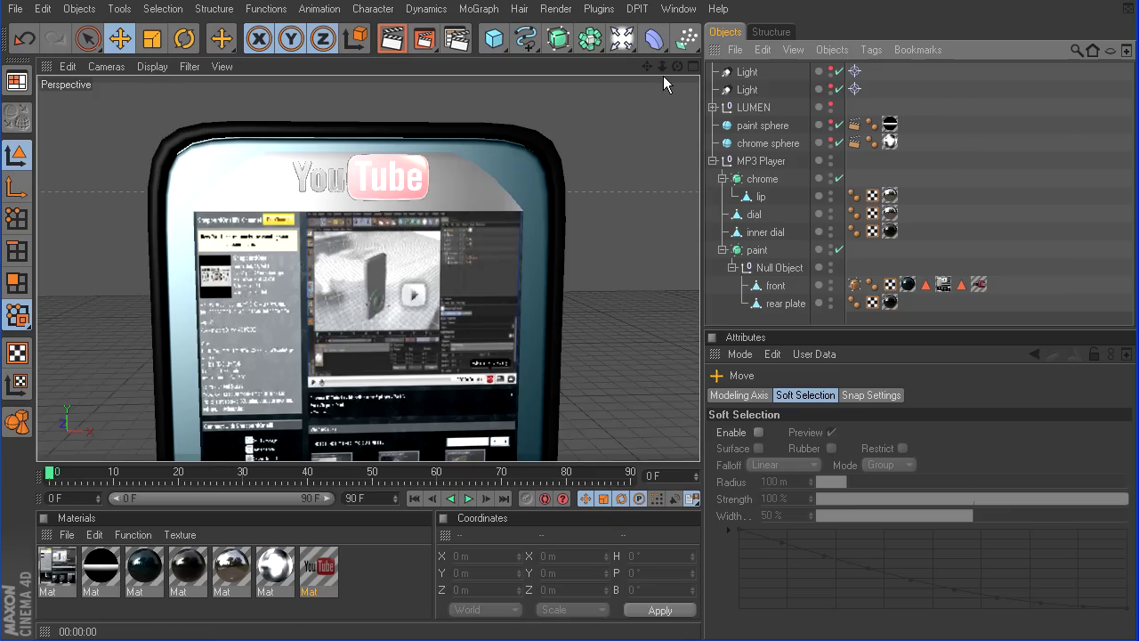
{"action": "left_click_drag", "start_coordinate": [663, 67], "coordinate": [636, 12]}
{"action": "mouse_move", "coordinate": [662, 67]}
{"action": "left_mouse_down"}
{"action": "mouse_move", "coordinate": [691, 66]}
{"action": "mouse_move", "coordinate": [667, 53]}
{"action": "left_mouse_up"}
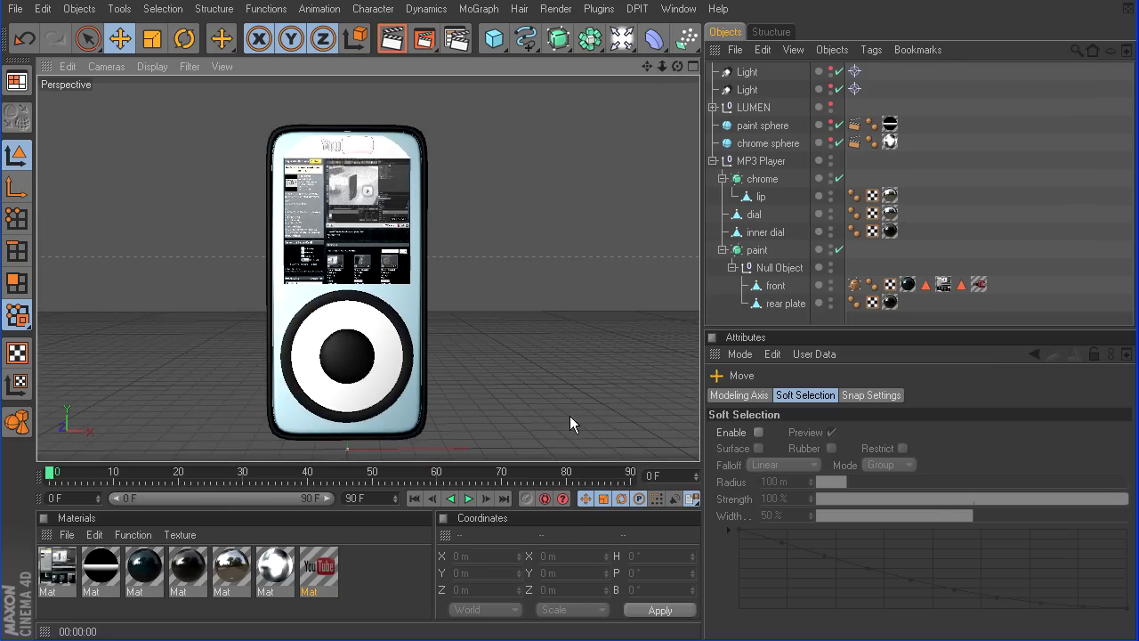
{"action": "middle_click", "coordinate": [561, 298]}
{"action": "middle_click", "coordinate": [583, 341]}
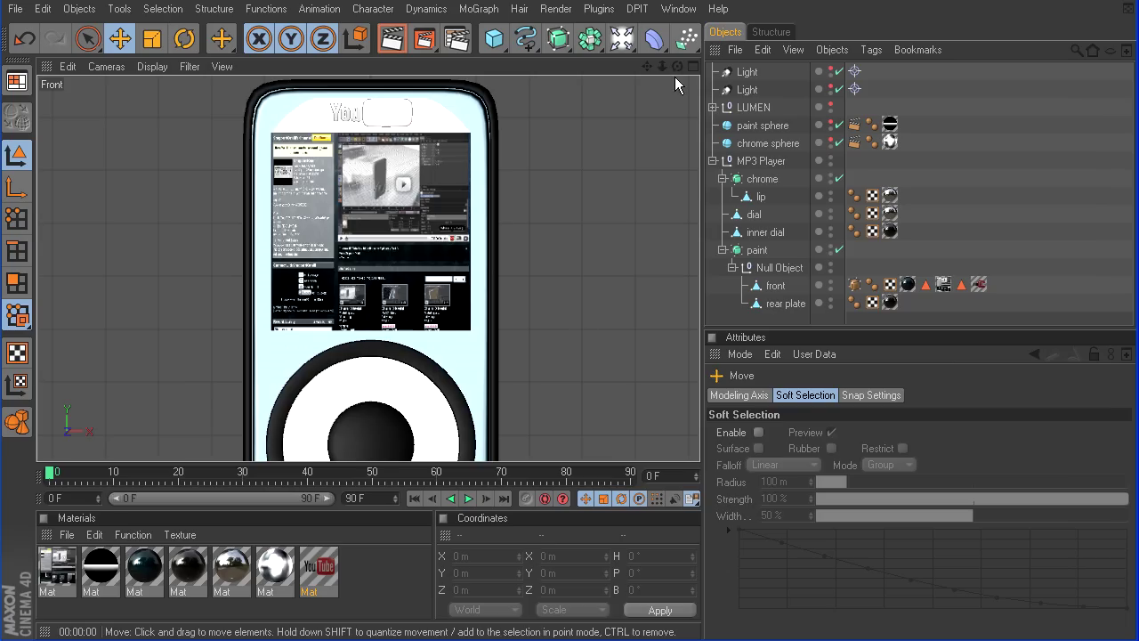
{"action": "left_click_drag", "start_coordinate": [662, 66], "coordinate": [537, 68]}
{"action": "left_click", "coordinate": [393, 39]}
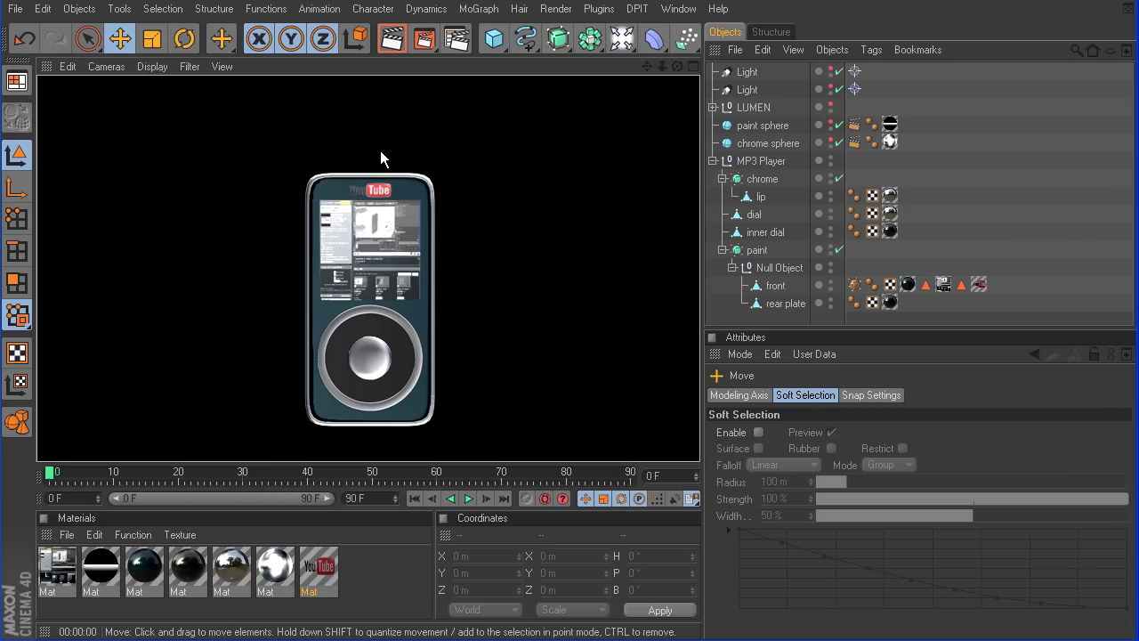
Step: Briefly show and hide the chrome sphere, and make the paint sphere visible in the editor, framed in the Front view
{"action": "left_click_drag", "start_coordinate": [648, 66], "coordinate": [650, 33]}
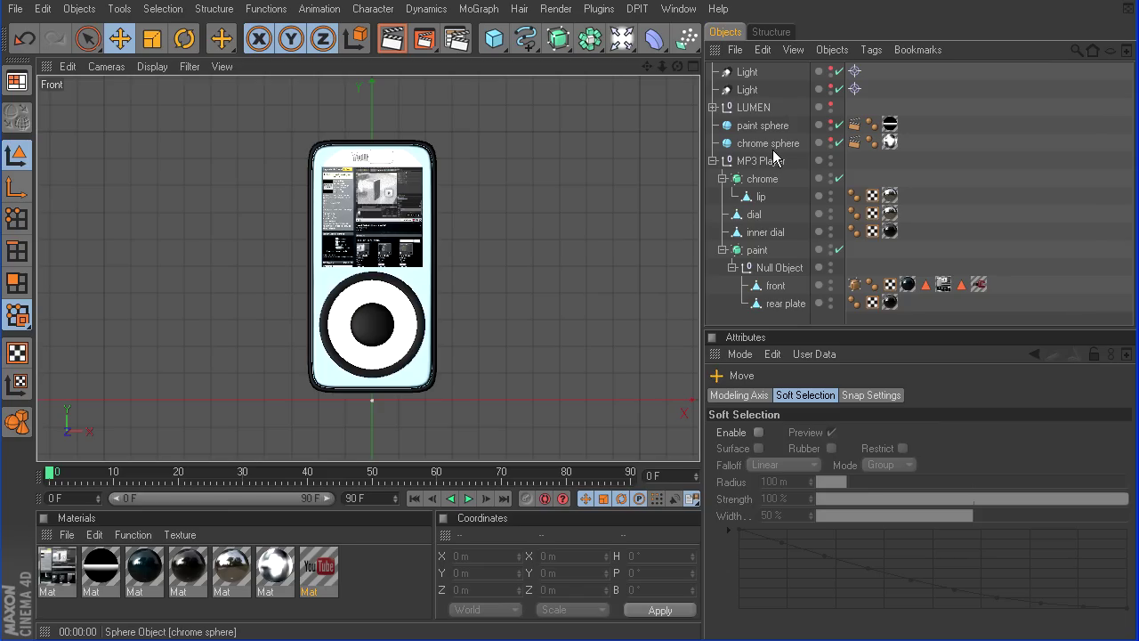
{"action": "left_click", "coordinate": [830, 139]}
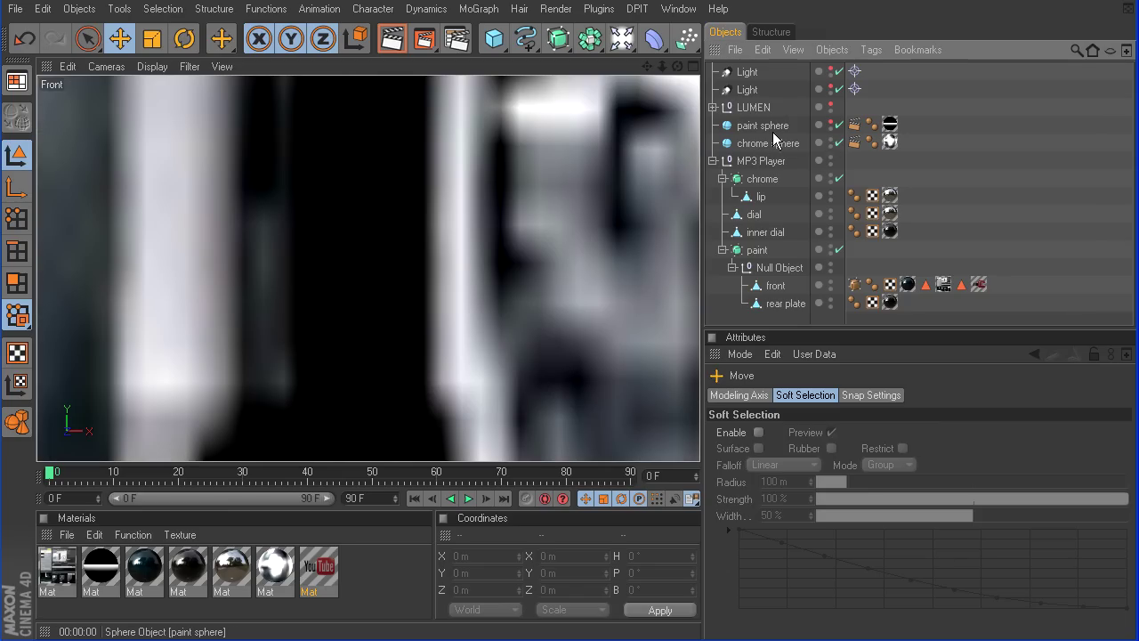
{"action": "left_click", "coordinate": [830, 140]}
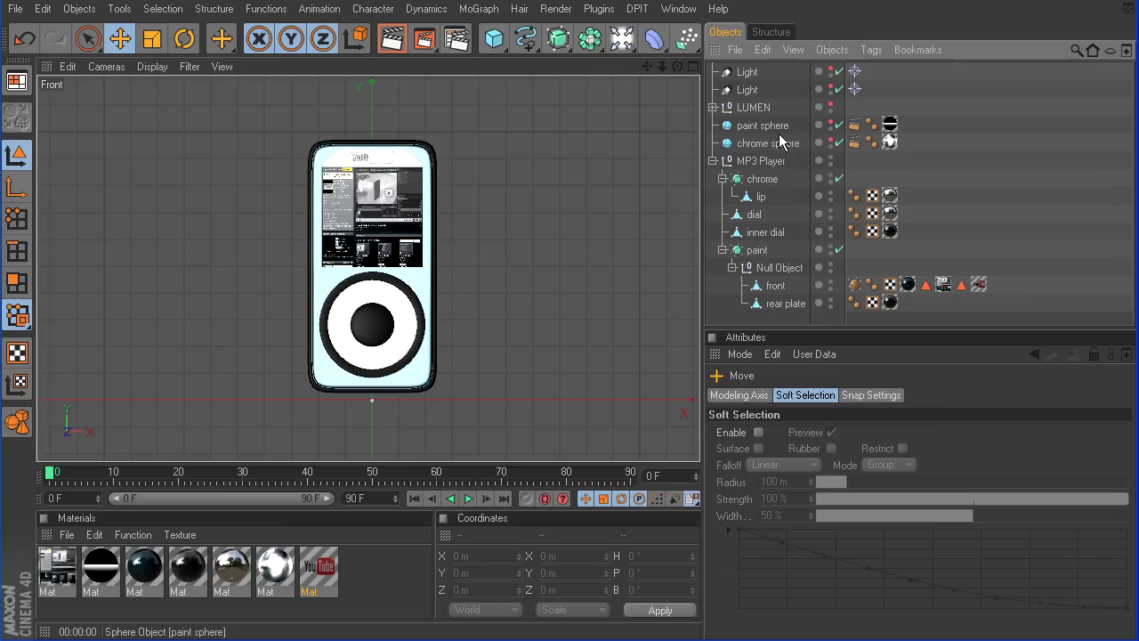
{"action": "left_click", "coordinate": [830, 122]}
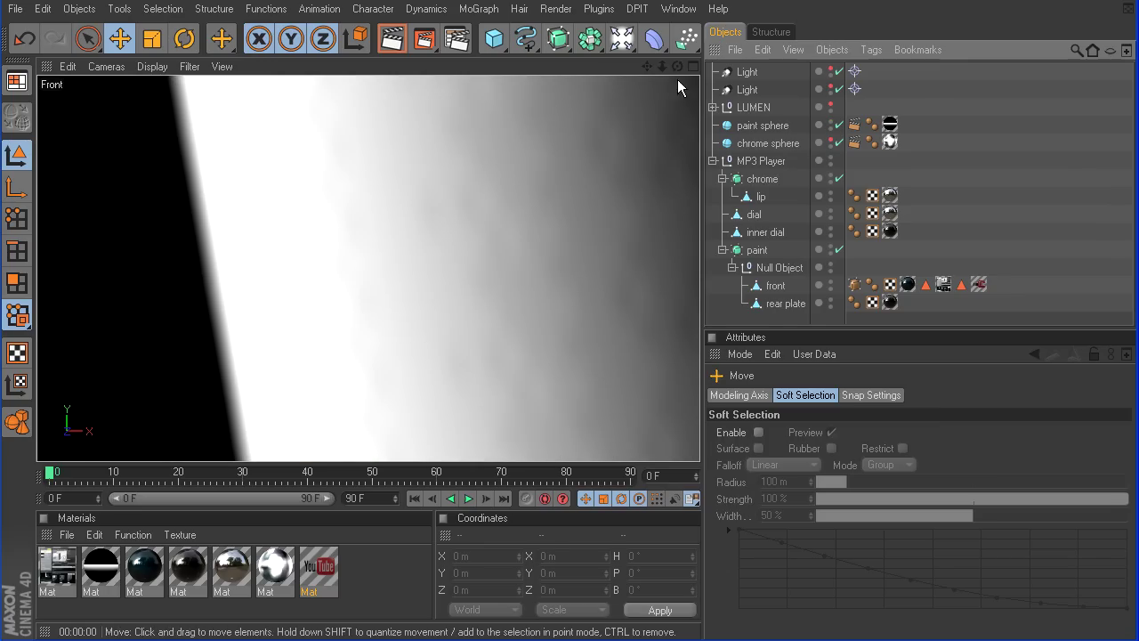
{"action": "left_click_drag", "start_coordinate": [662, 67], "coordinate": [516, 67]}
{"action": "left_click_drag", "start_coordinate": [605, 77], "coordinate": [661, 67]}
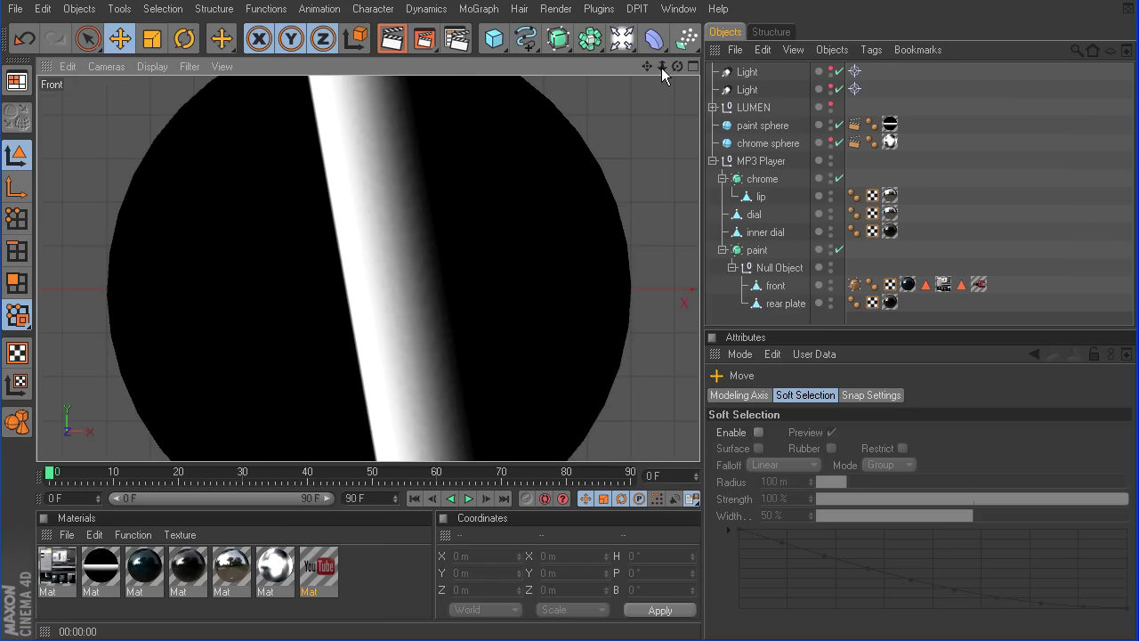
Step: Open the paint sphere material's Luminance gradient shader and examine its knots in the enlarged Material Editor
{"action": "double_click", "coordinate": [95, 569]}
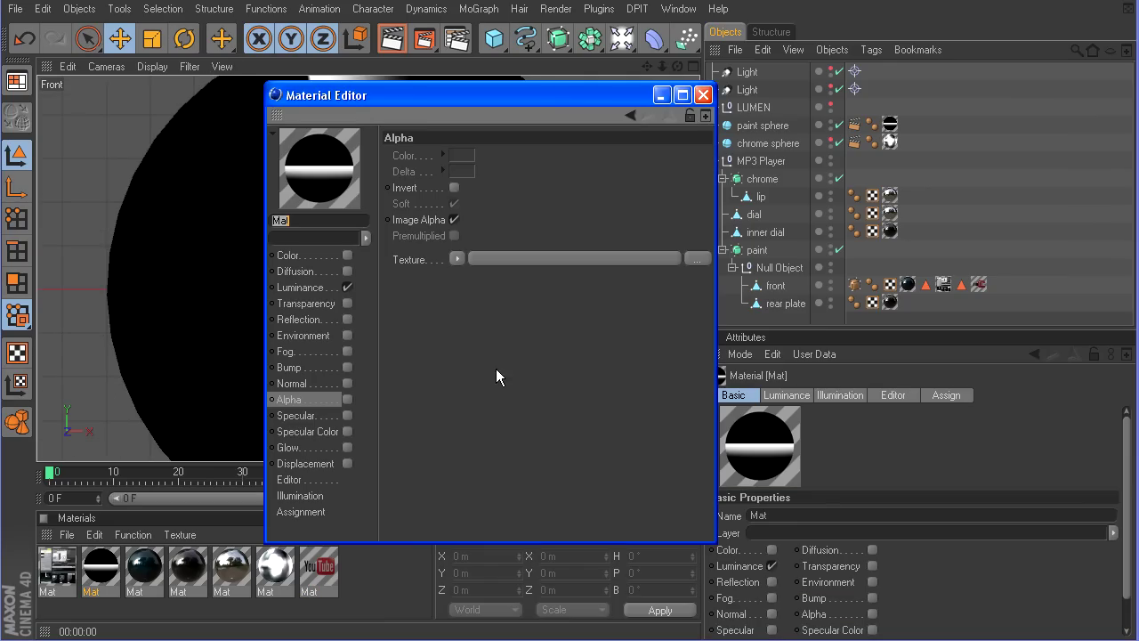
{"action": "left_click", "coordinate": [322, 290]}
{"action": "left_click", "coordinate": [578, 232]}
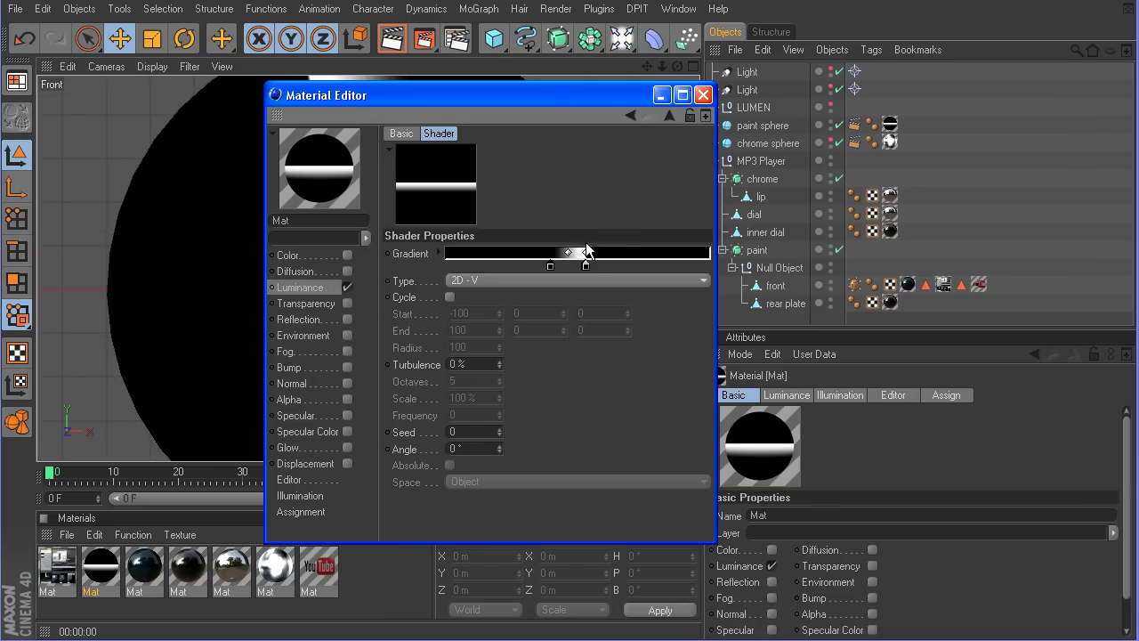
{"action": "left_click", "coordinate": [681, 95]}
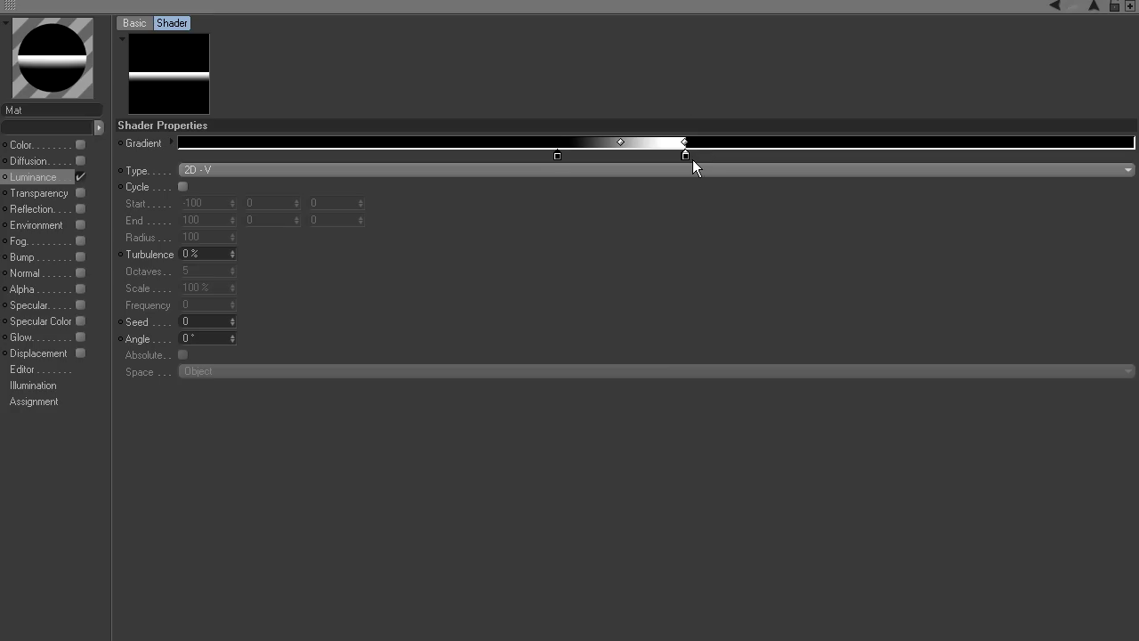
{"action": "mouse_move", "coordinate": [686, 157]}
{"action": "left_mouse_down"}
{"action": "mouse_move", "coordinate": [773, 158]}
{"action": "mouse_move", "coordinate": [687, 158]}
{"action": "left_mouse_up"}
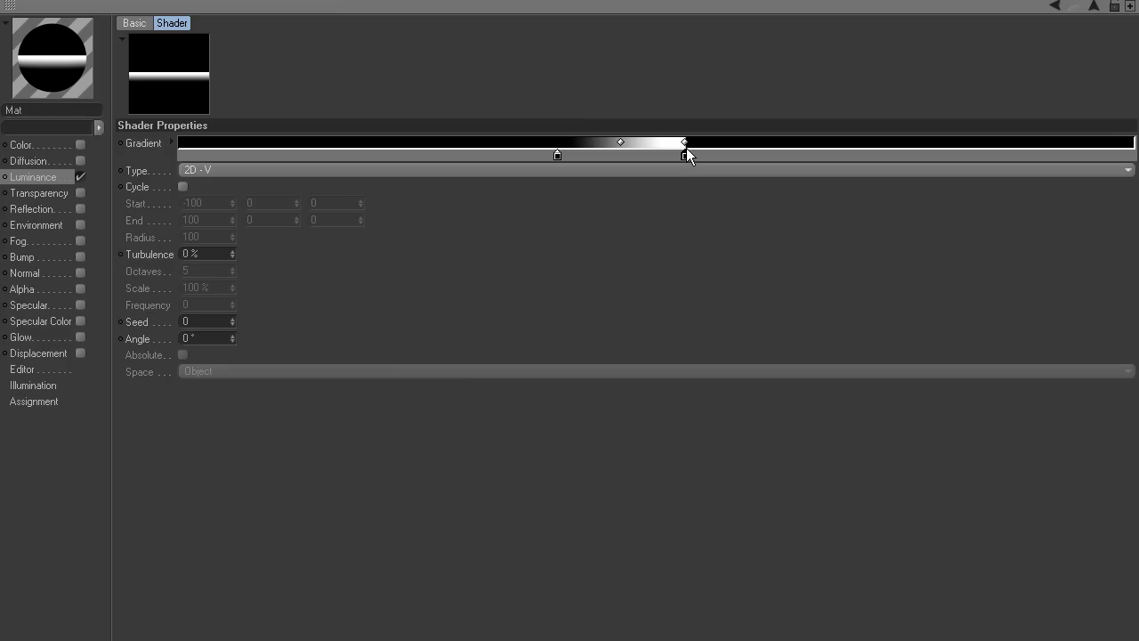
{"action": "left_click", "coordinate": [1125, 16]}
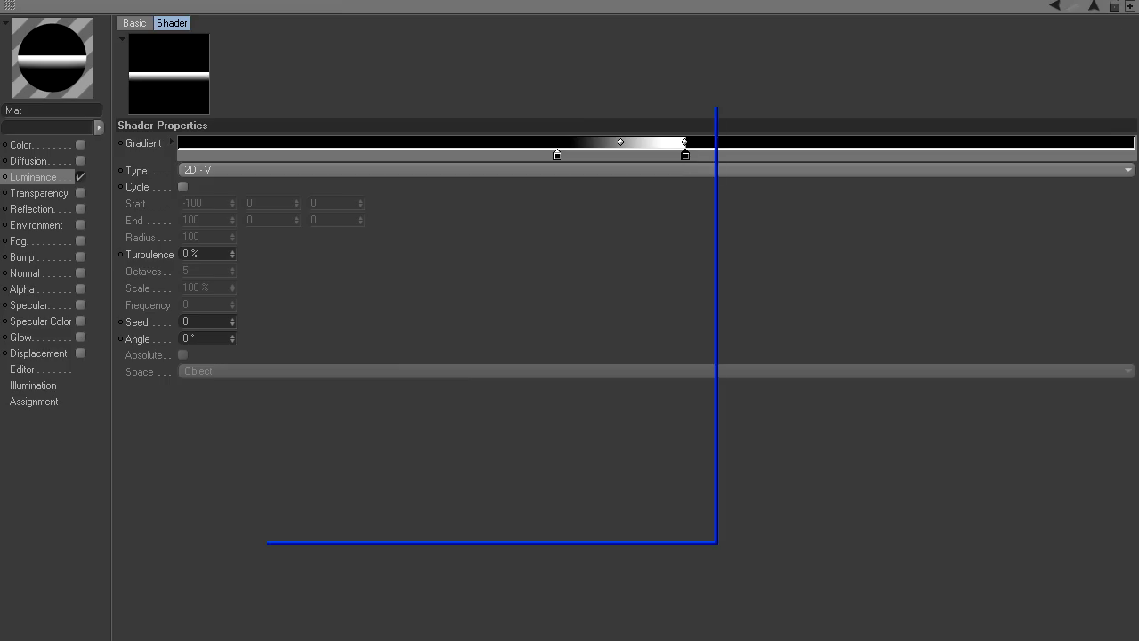
Step: Close the gradient editor and set the paint sphere's heading rotation (R.H) to 5°
{"action": "left_click", "coordinate": [703, 95]}
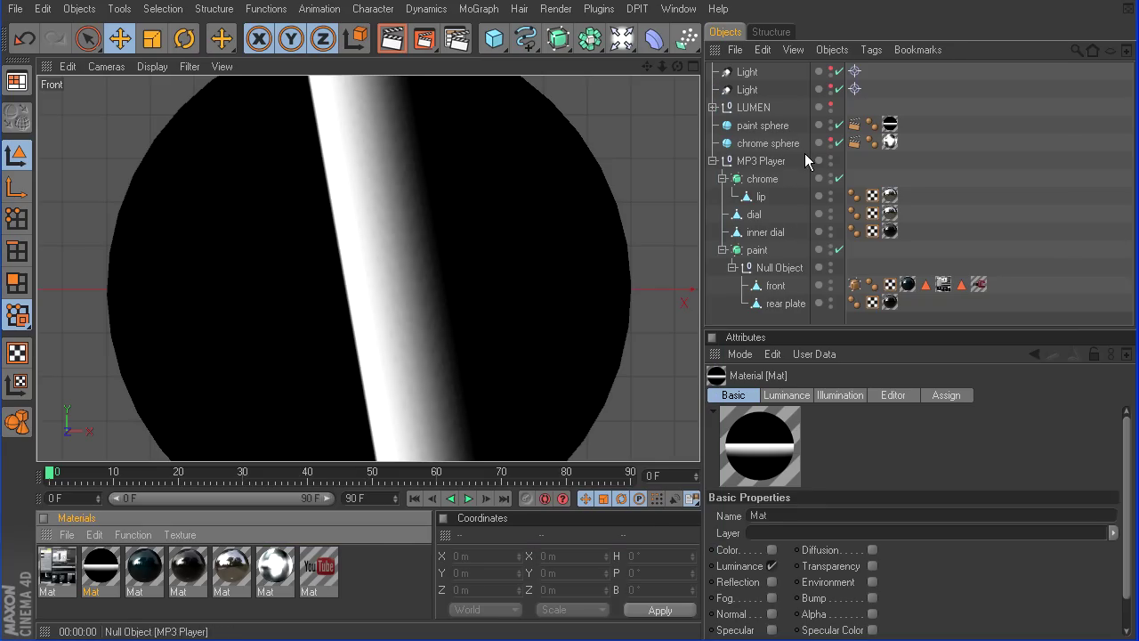
{"action": "left_click", "coordinate": [763, 126]}
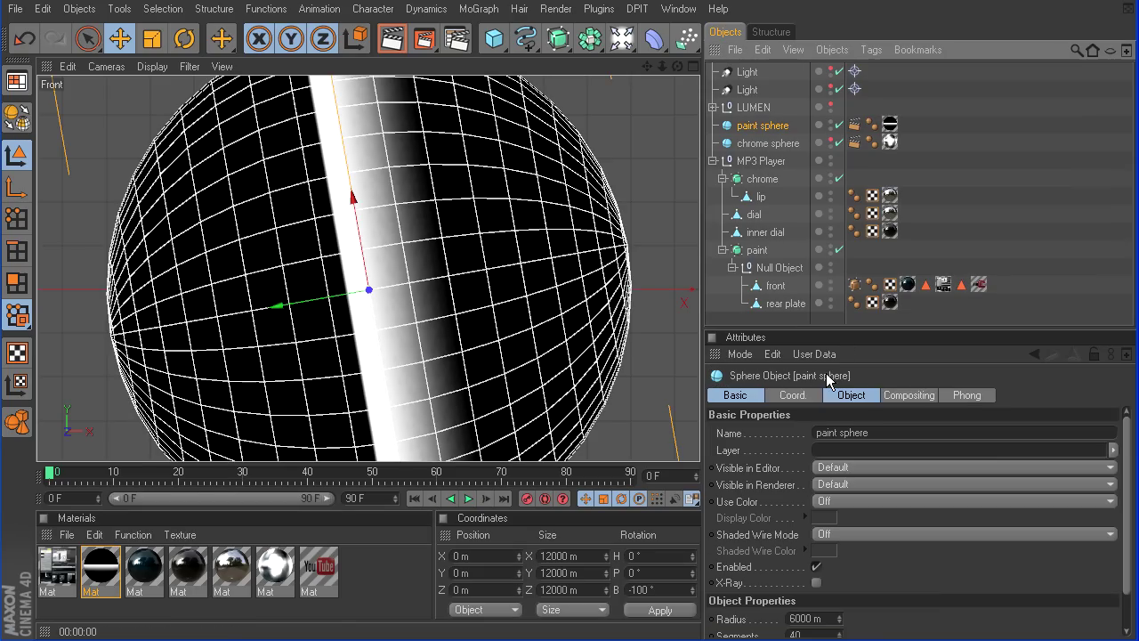
{"action": "left_click", "coordinate": [793, 395]}
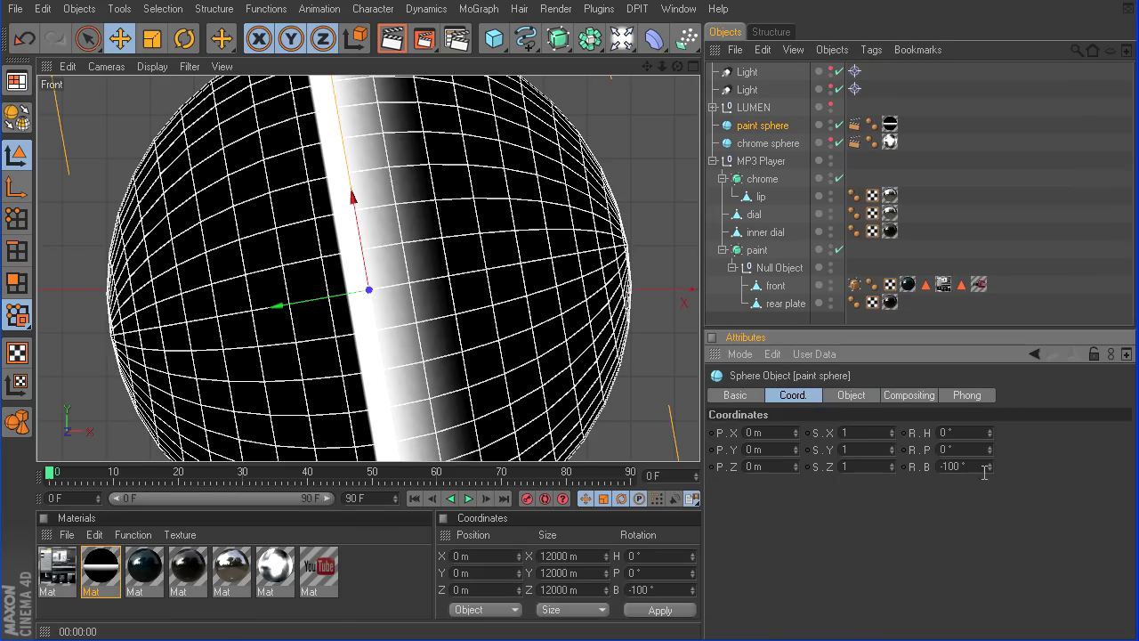
{"action": "left_click", "coordinate": [989, 429]}
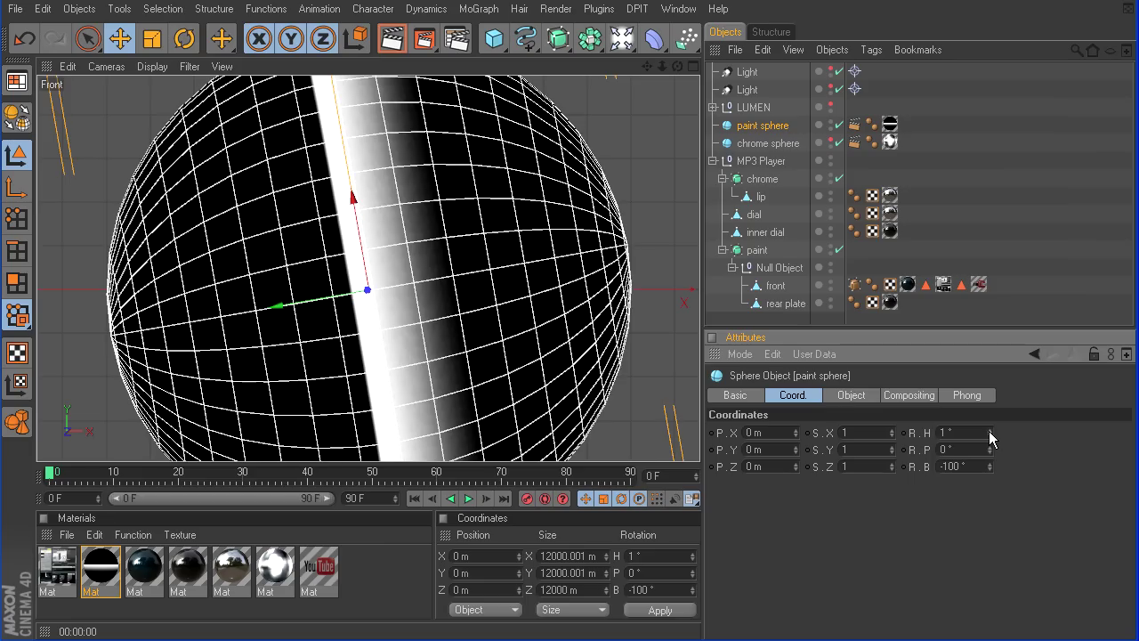
{"action": "left_click", "coordinate": [989, 430]}
{"action": "left_click", "coordinate": [988, 431]}
{"action": "left_click", "coordinate": [989, 431]}
{"action": "left_click", "coordinate": [989, 431]}
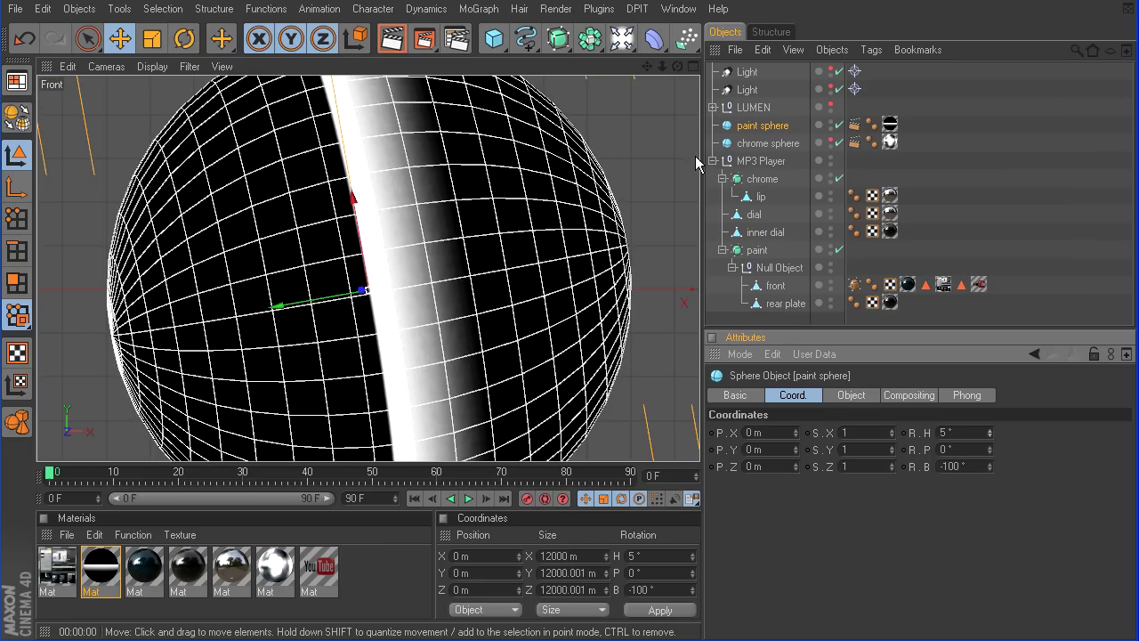
Step: Zoom the Front view and render it to check the paint sphere's reflection on the player
{"action": "left_click_drag", "start_coordinate": [662, 66], "coordinate": [712, 66]}
{"action": "left_click", "coordinate": [389, 41]}
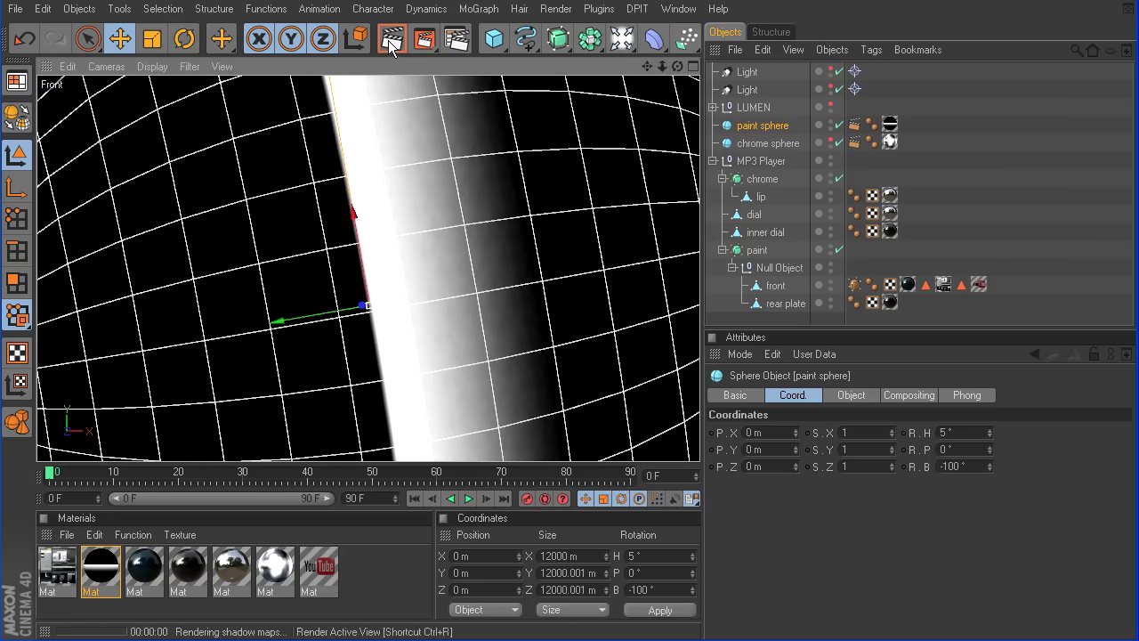
{"action": "scroll", "coordinate": [647, 78], "scroll_direction": "up", "scroll_amount": 6}
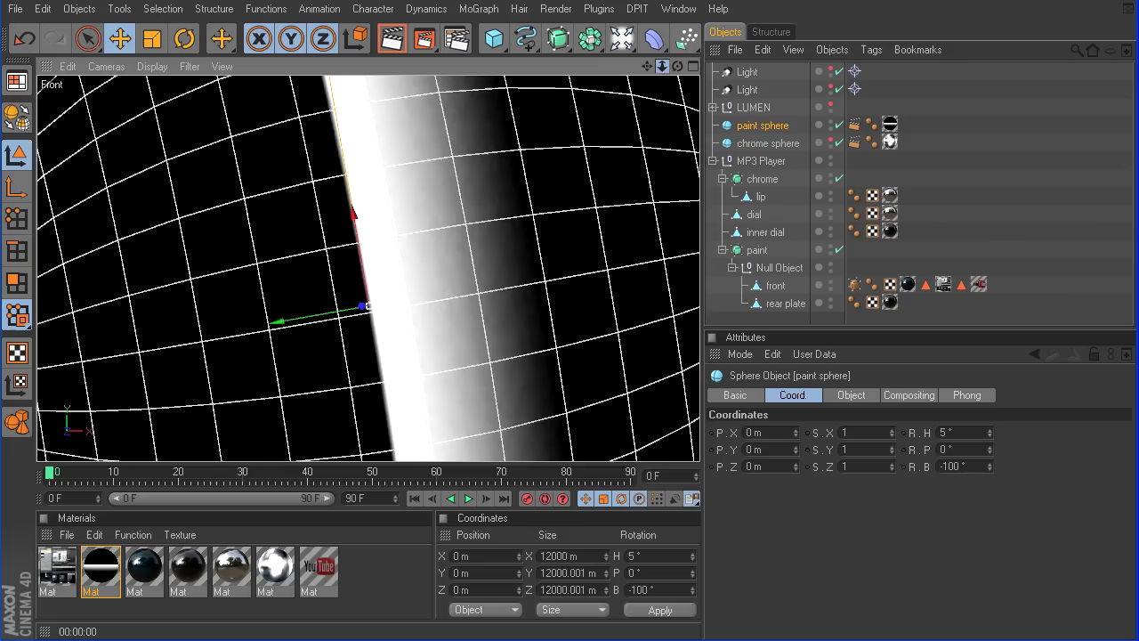
{"action": "left_click", "coordinate": [389, 40]}
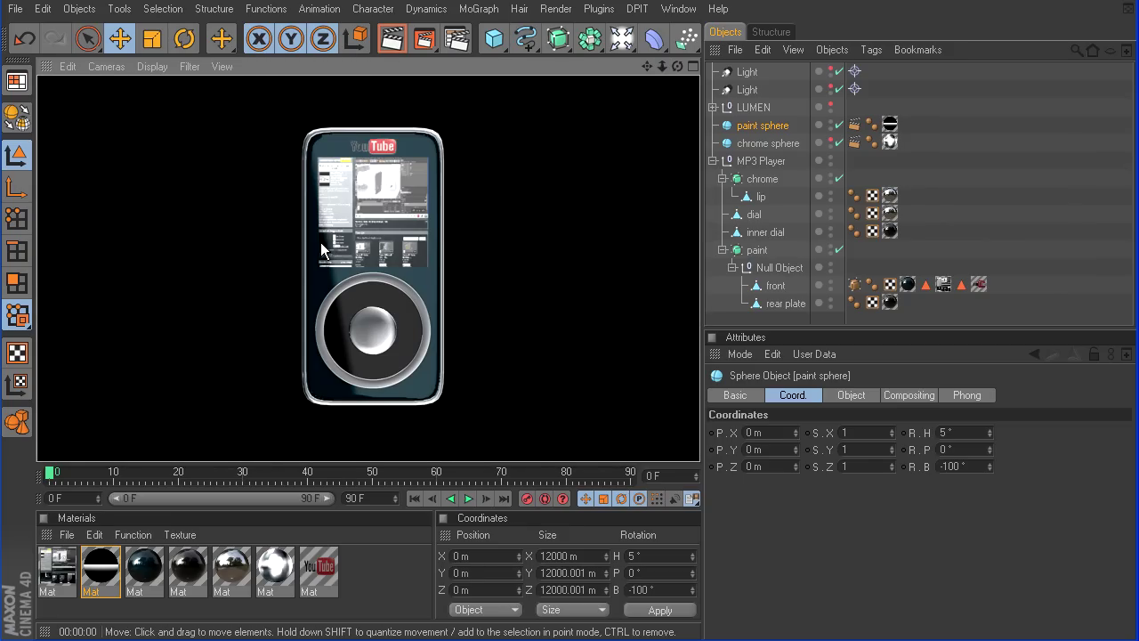
Step: Try paint sphere headings up to 8°, settle on 6°, and render the Front view to compare the reflections
{"action": "left_click", "coordinate": [989, 430]}
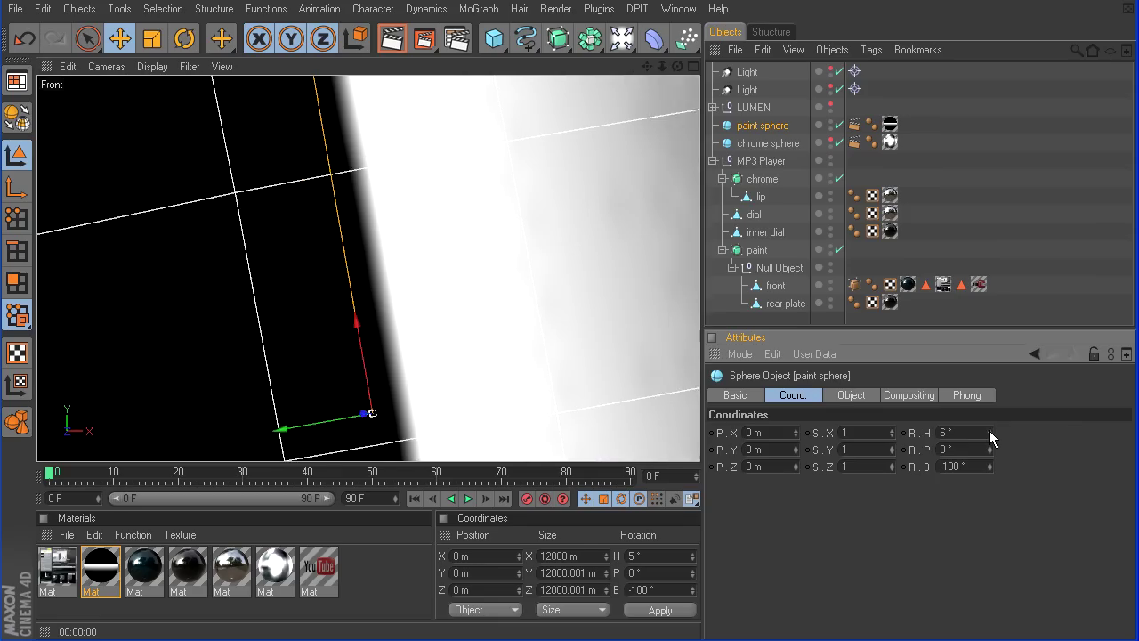
{"action": "left_click", "coordinate": [391, 40]}
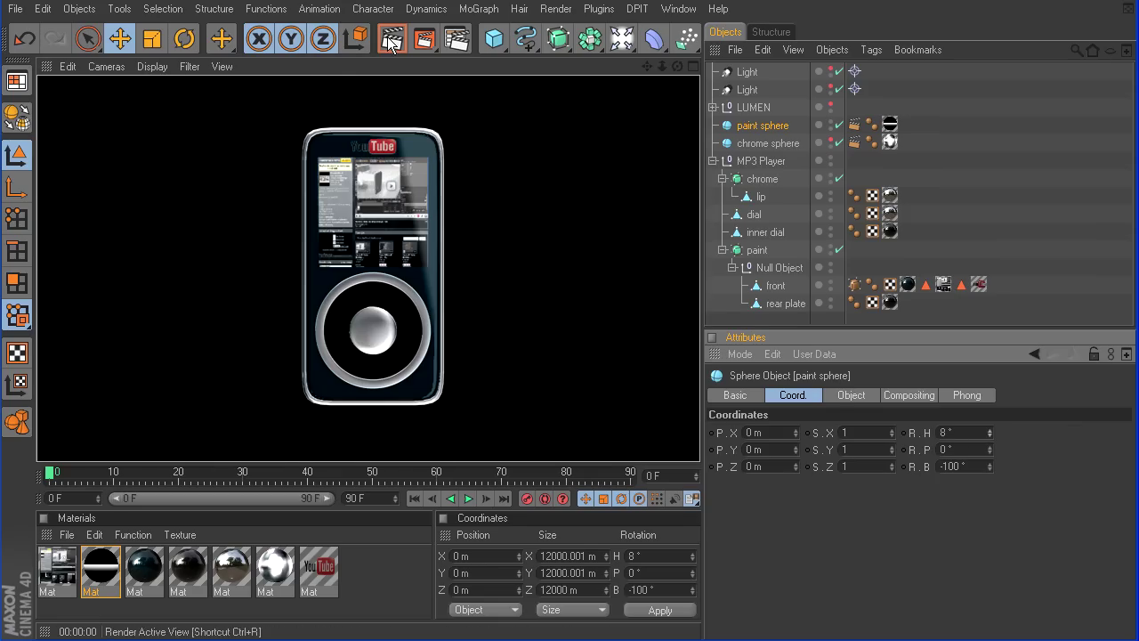
{"action": "left_click", "coordinate": [990, 435]}
{"action": "left_click", "coordinate": [392, 40]}
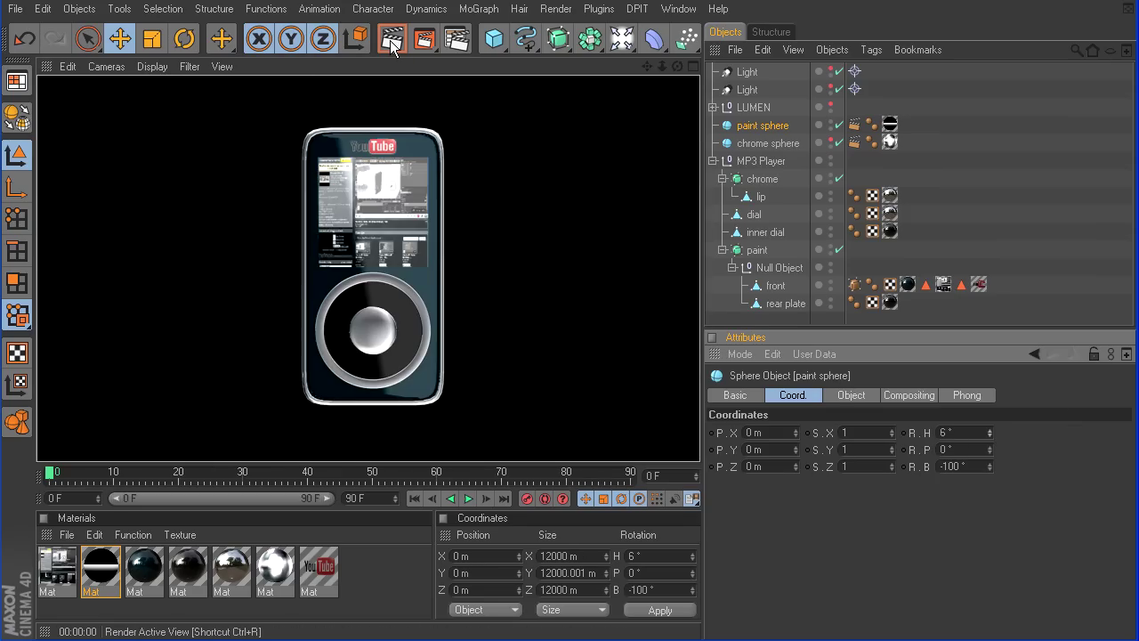
Step: Switch to the full-size Perspective view and hide the paint sphere in the editor
{"action": "left_click", "coordinate": [103, 66]}
{"action": "left_click", "coordinate": [122, 122]}
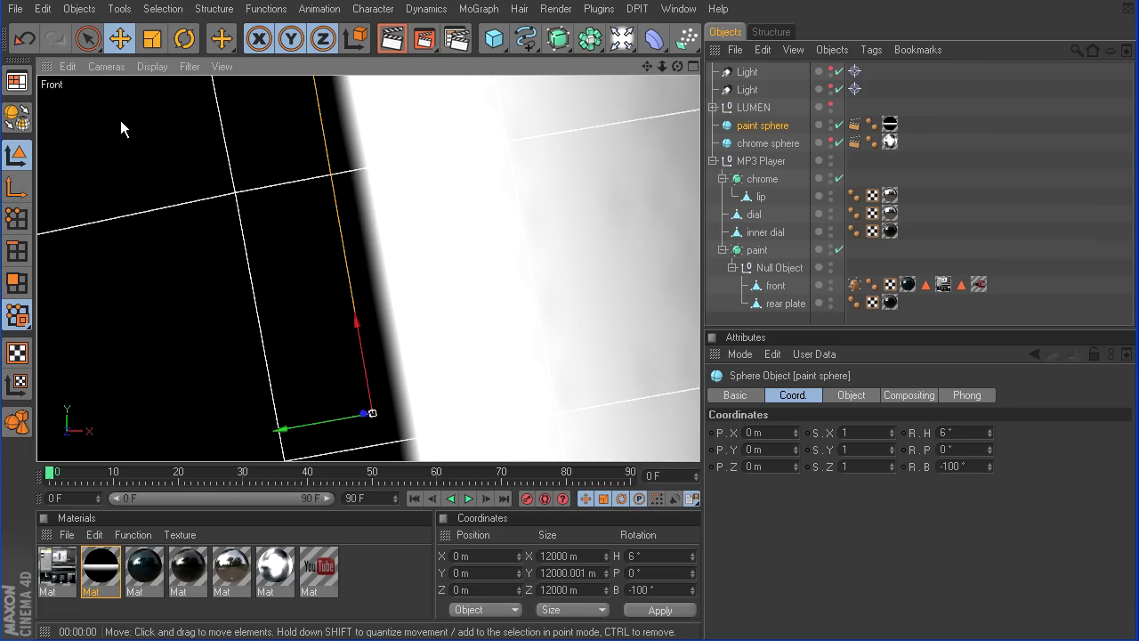
{"action": "middle_click", "coordinate": [120, 121]}
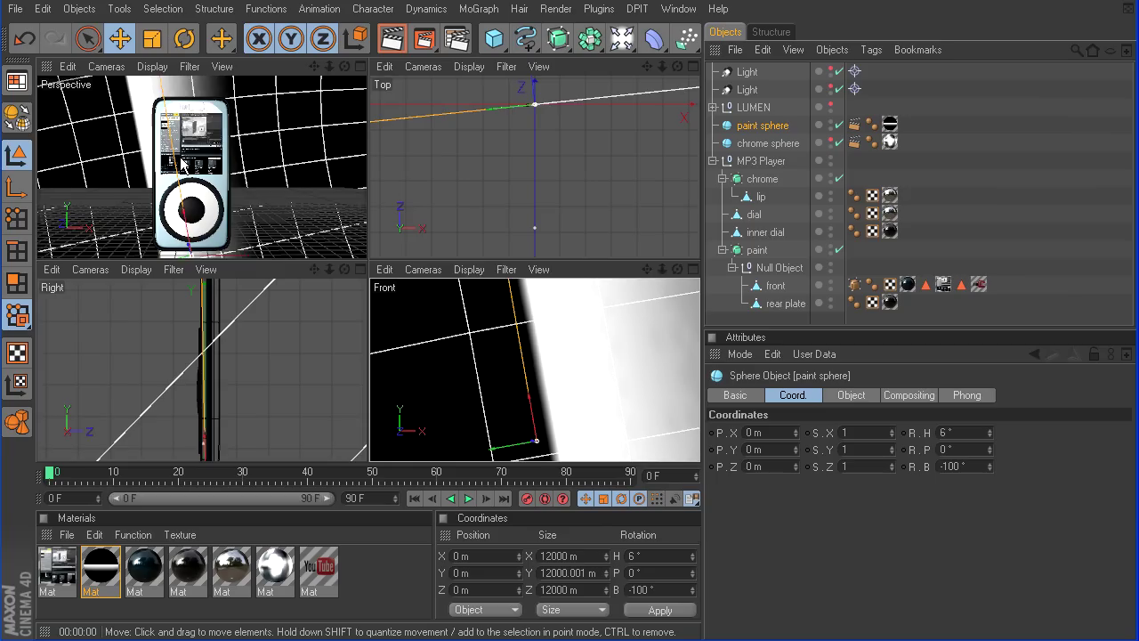
{"action": "middle_click", "coordinate": [196, 169]}
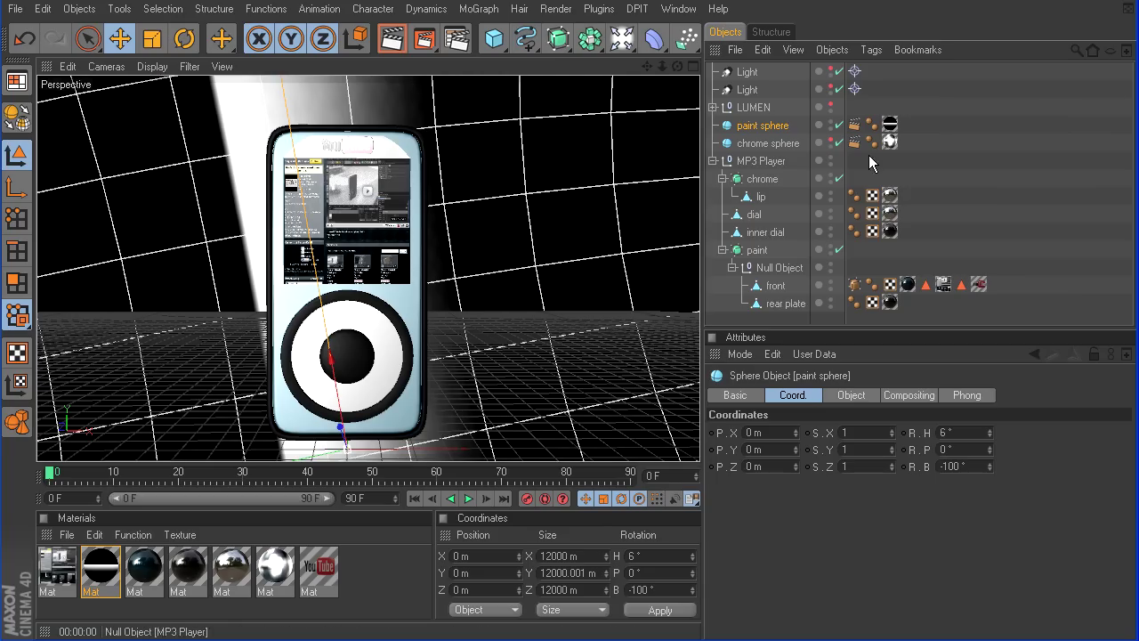
{"action": "left_click", "coordinate": [830, 123]}
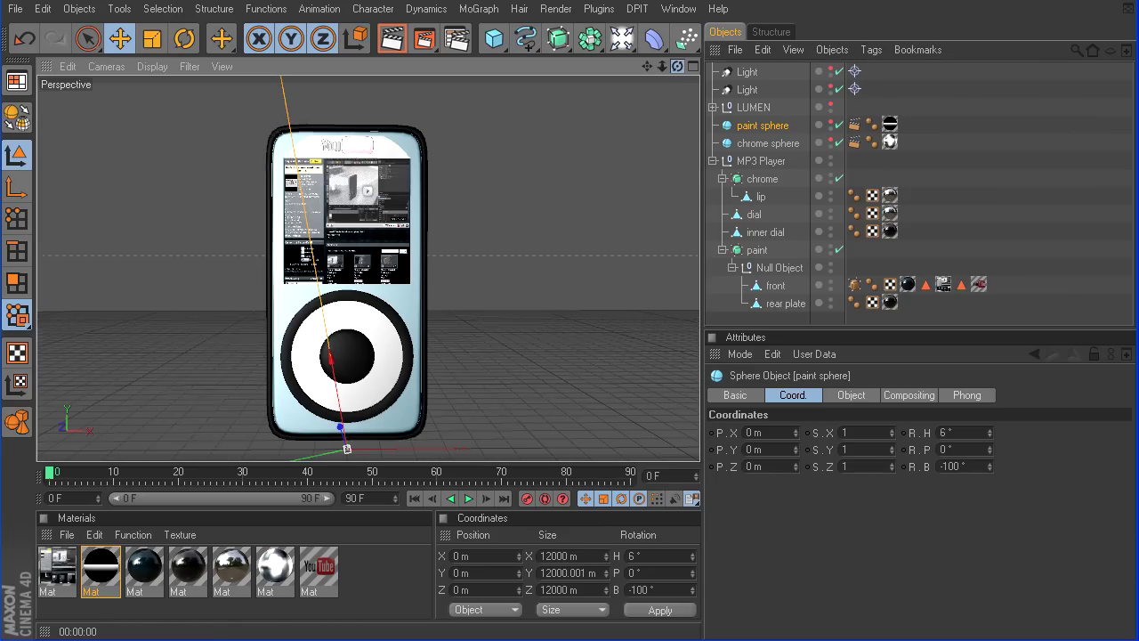
Step: Render the player from two different angles in Perspective and examine its dial up close
{"action": "left_click_drag", "start_coordinate": [677, 67], "coordinate": [570, 415]}
{"action": "left_click", "coordinate": [392, 42]}
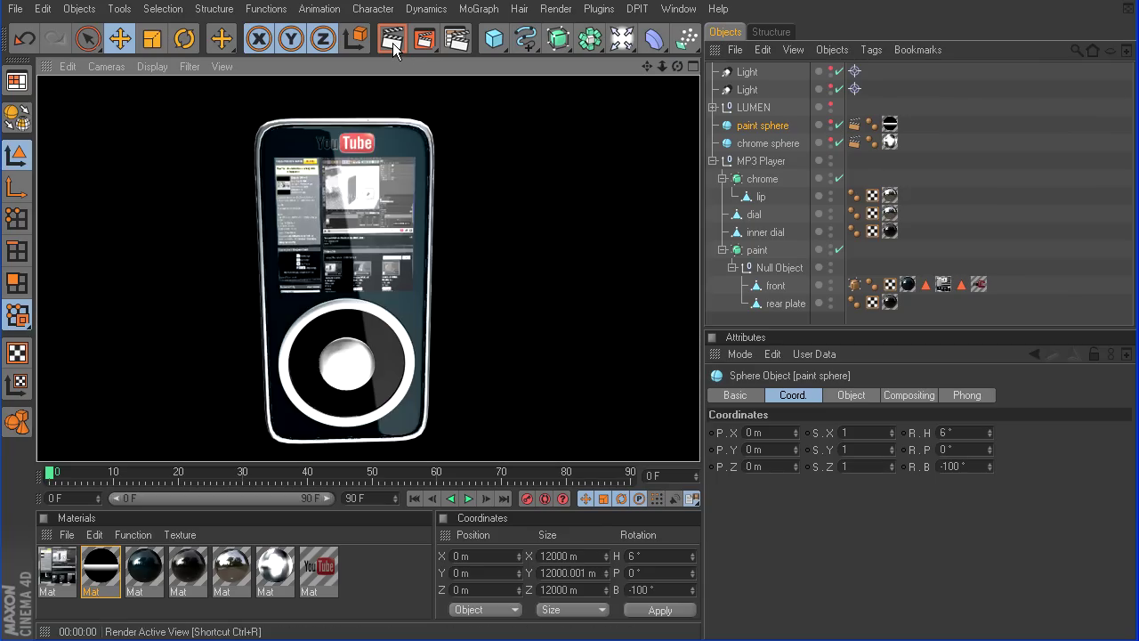
{"action": "left_click_drag", "start_coordinate": [678, 67], "coordinate": [669, 36]}
{"action": "left_click", "coordinate": [388, 41]}
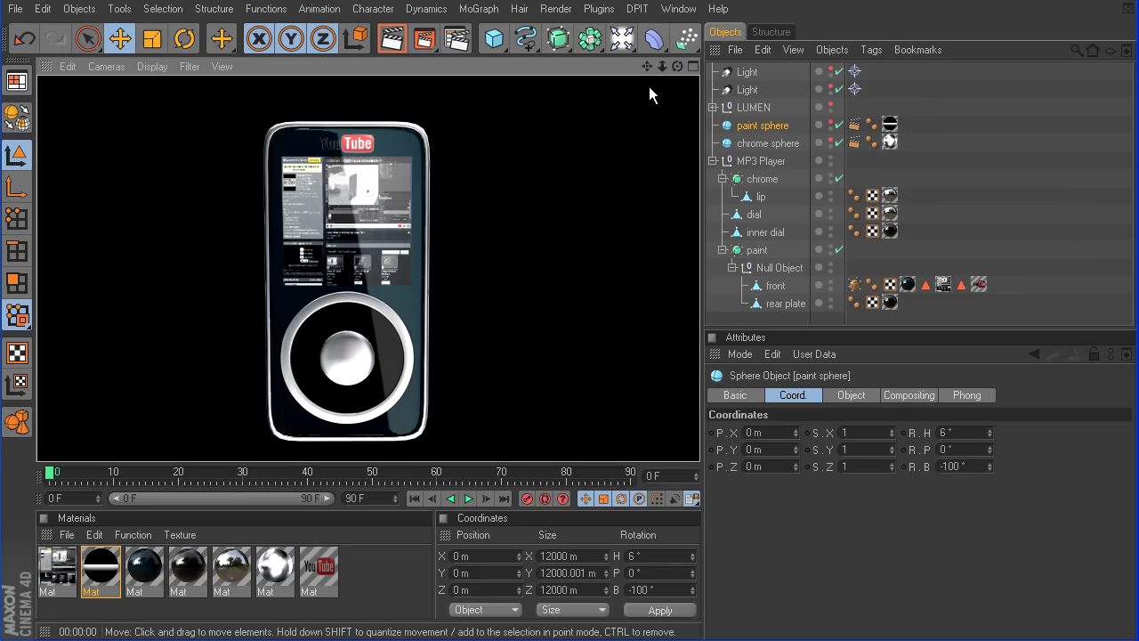
{"action": "mouse_move", "coordinate": [648, 68]}
{"action": "left_mouse_down"}
{"action": "mouse_move", "coordinate": [681, 30]}
{"action": "mouse_move", "coordinate": [652, 80]}
{"action": "mouse_move", "coordinate": [662, 71]}
{"action": "left_mouse_up"}
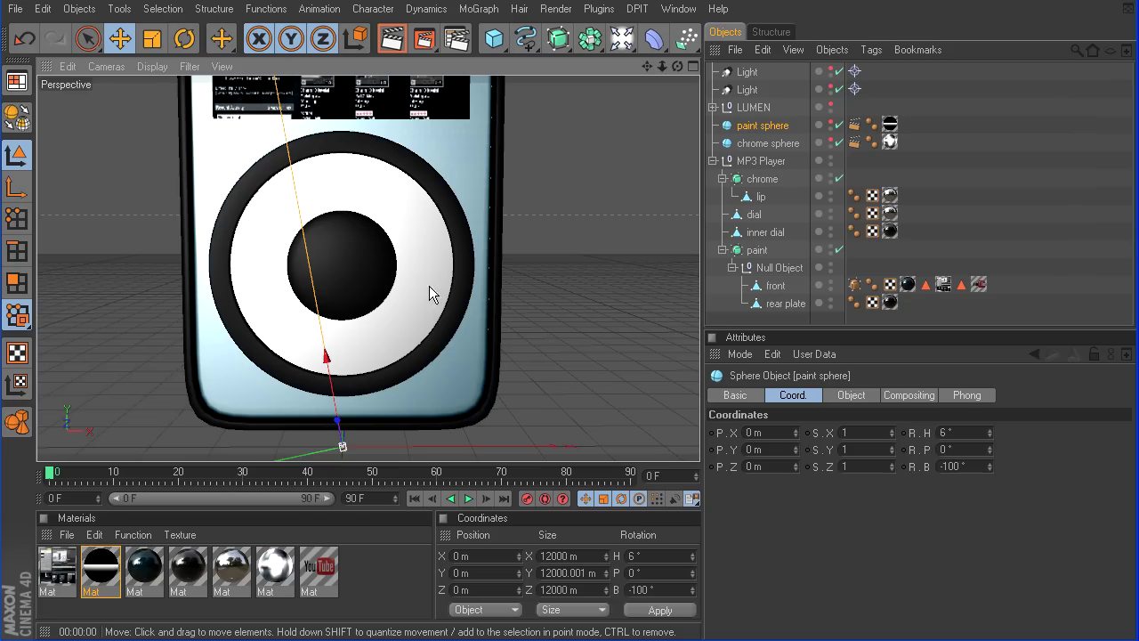
{"action": "left_click_drag", "start_coordinate": [662, 66], "coordinate": [590, 98]}
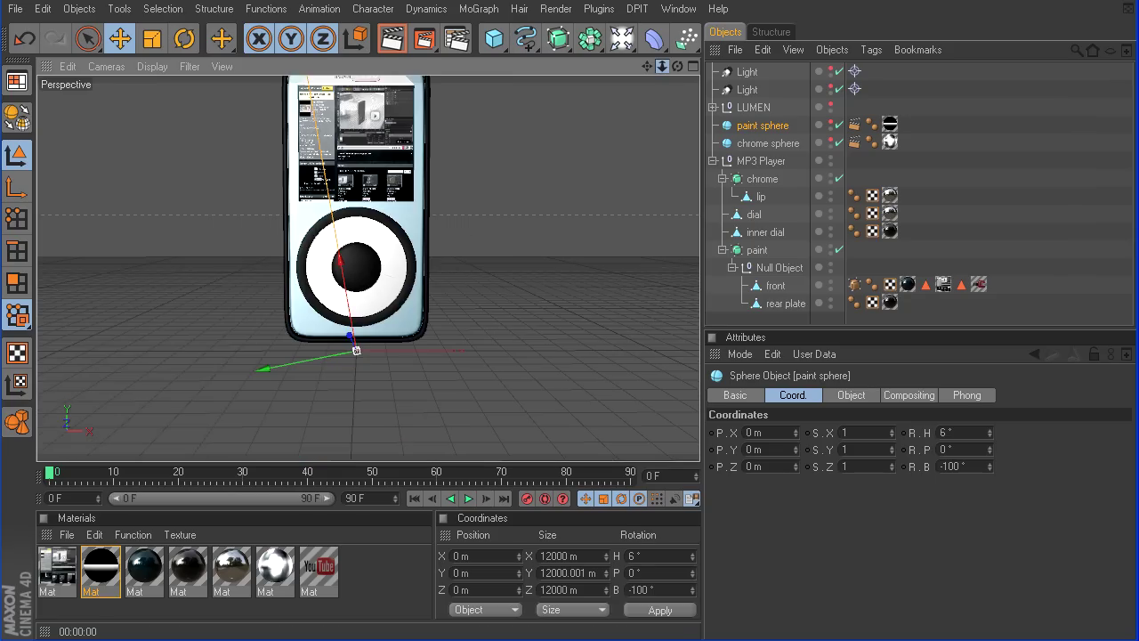
Step: In the Front view, draw a closed Linear spline triangle about 50 m by 45 m right of the dial's centre, hiding the MP3 Player group
{"action": "middle_click", "coordinate": [574, 251]}
{"action": "middle_click", "coordinate": [590, 368]}
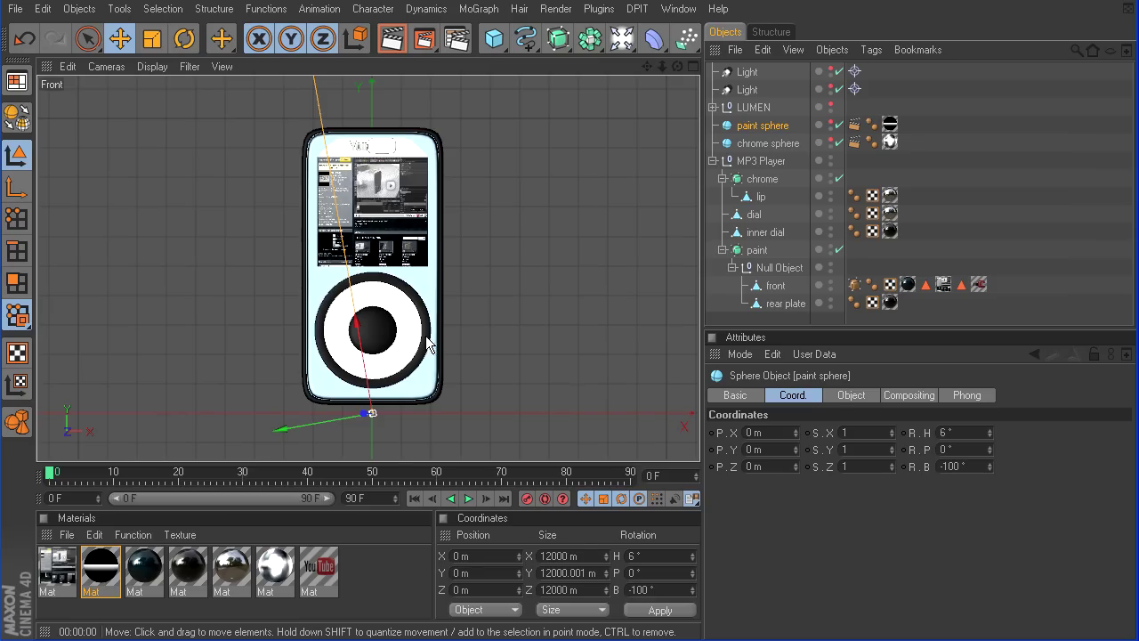
{"action": "left_click", "coordinate": [524, 38]}
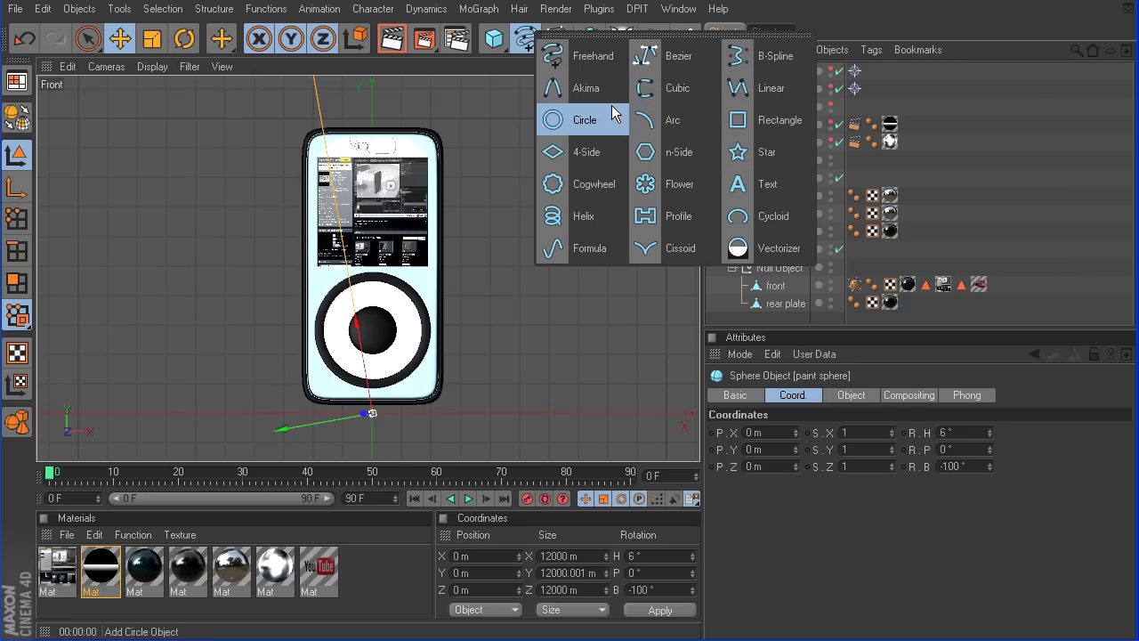
{"action": "left_click", "coordinate": [781, 91]}
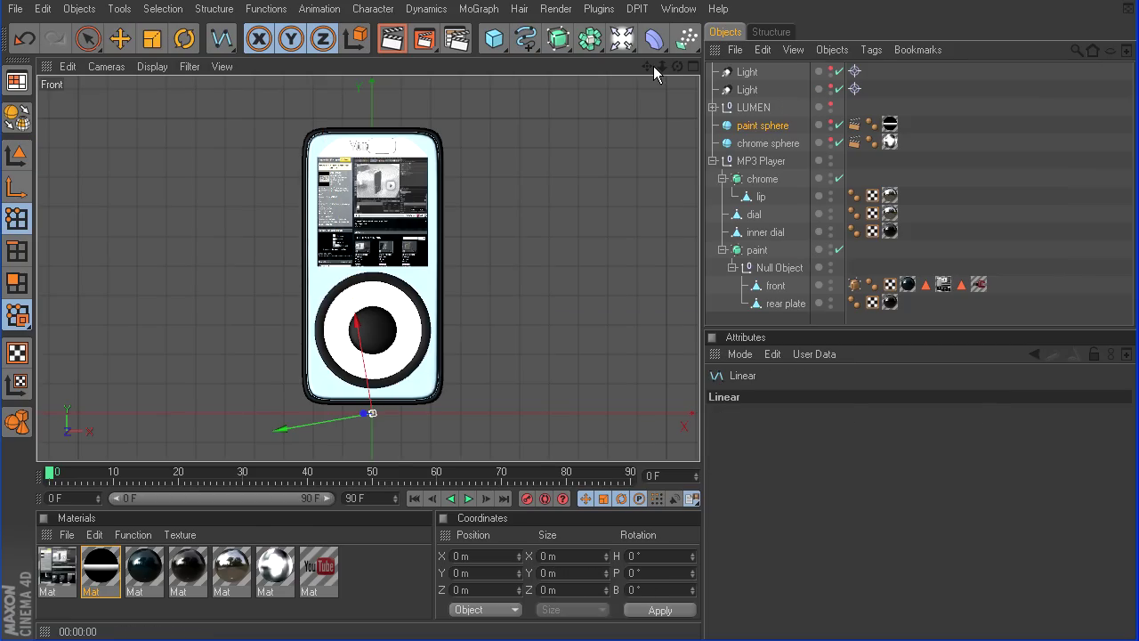
{"action": "left_click_drag", "start_coordinate": [653, 66], "coordinate": [657, 135]}
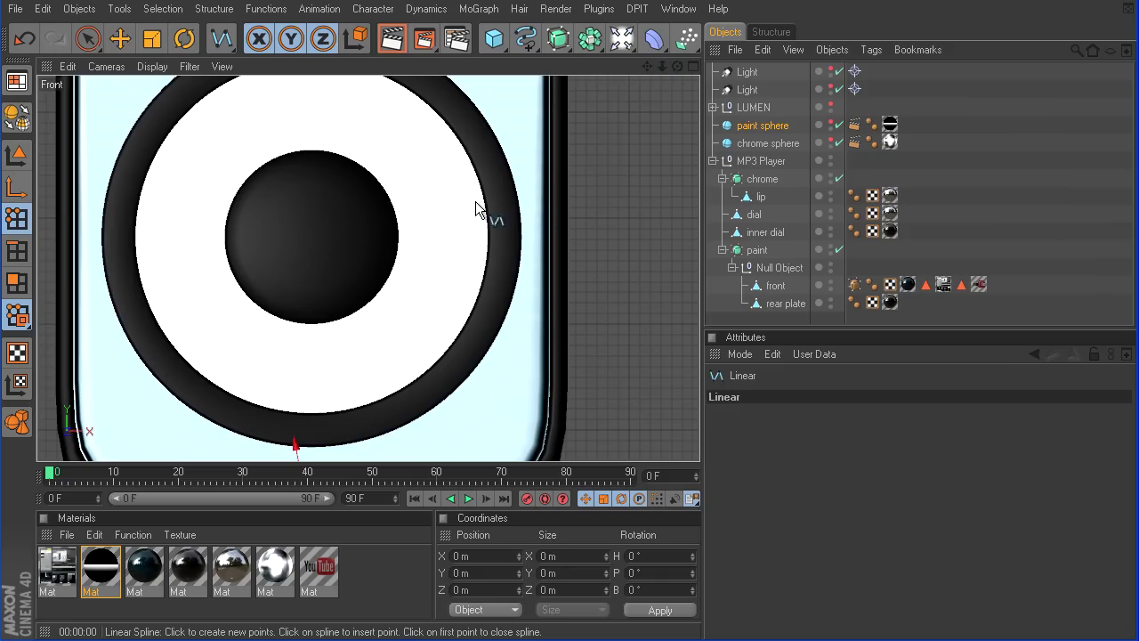
{"action": "left_click", "coordinate": [416, 208]}
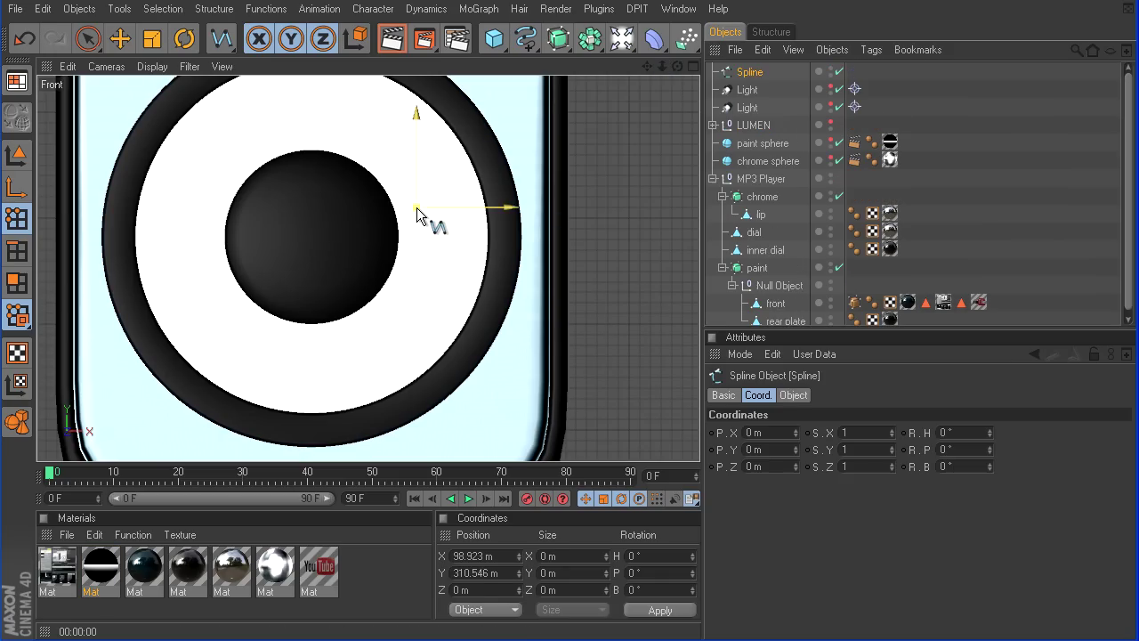
{"action": "left_click", "coordinate": [417, 255]}
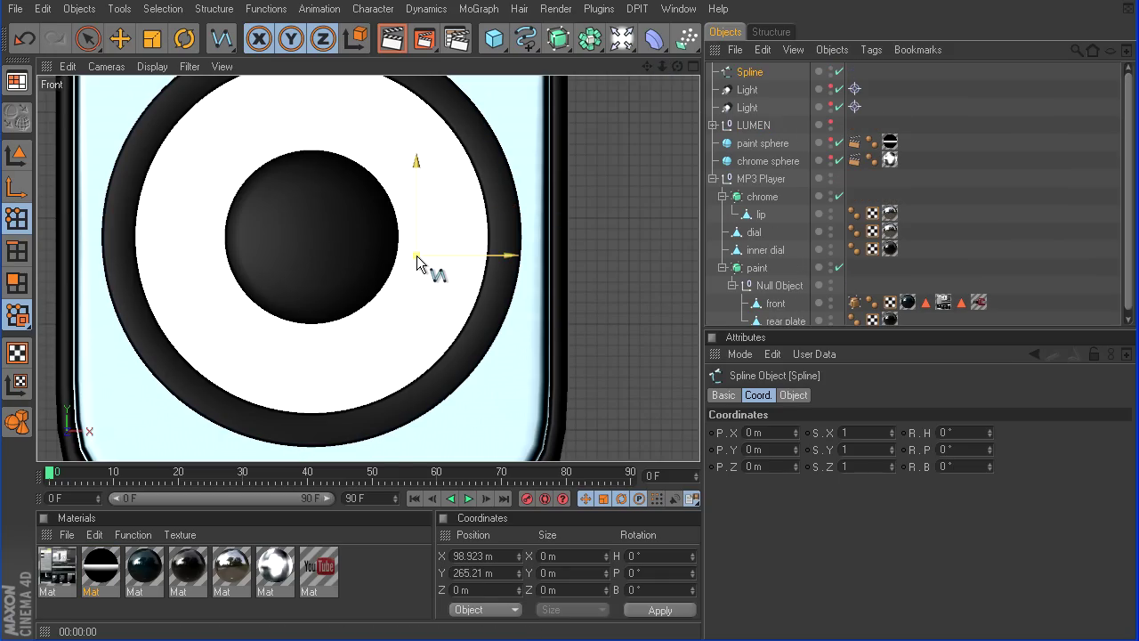
{"action": "left_click", "coordinate": [830, 178]}
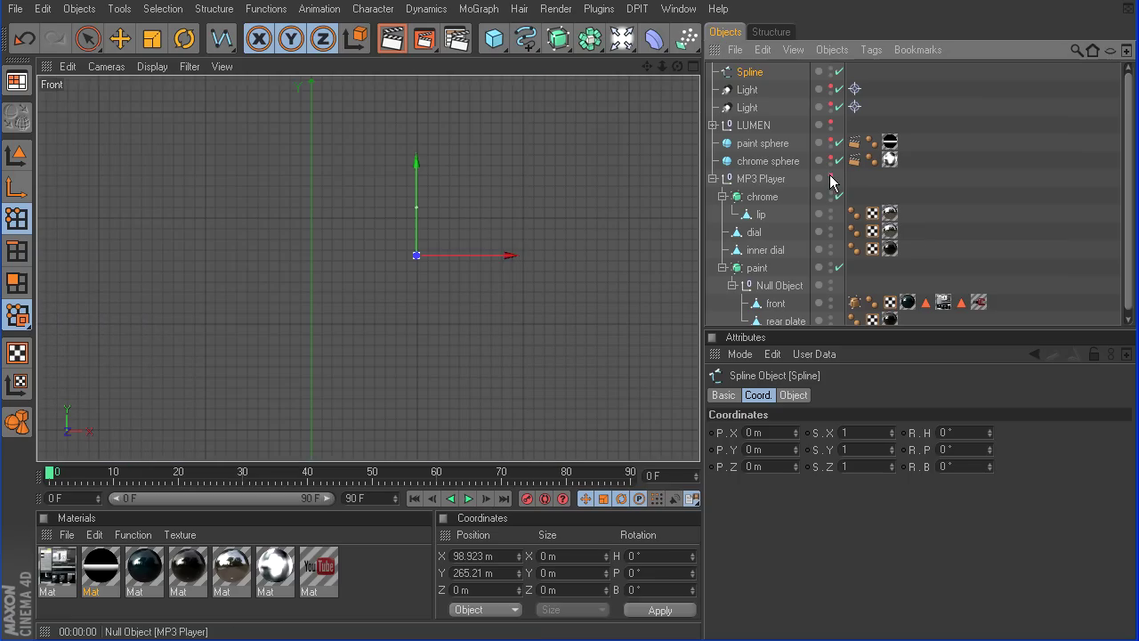
{"action": "left_click", "coordinate": [469, 231]}
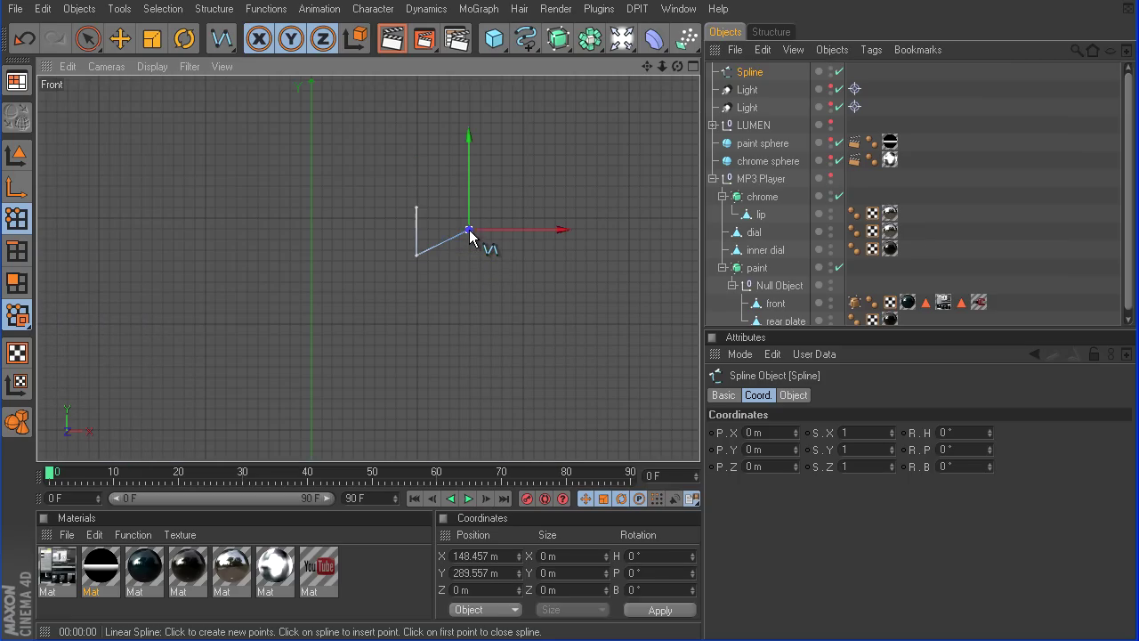
{"action": "left_click", "coordinate": [415, 208]}
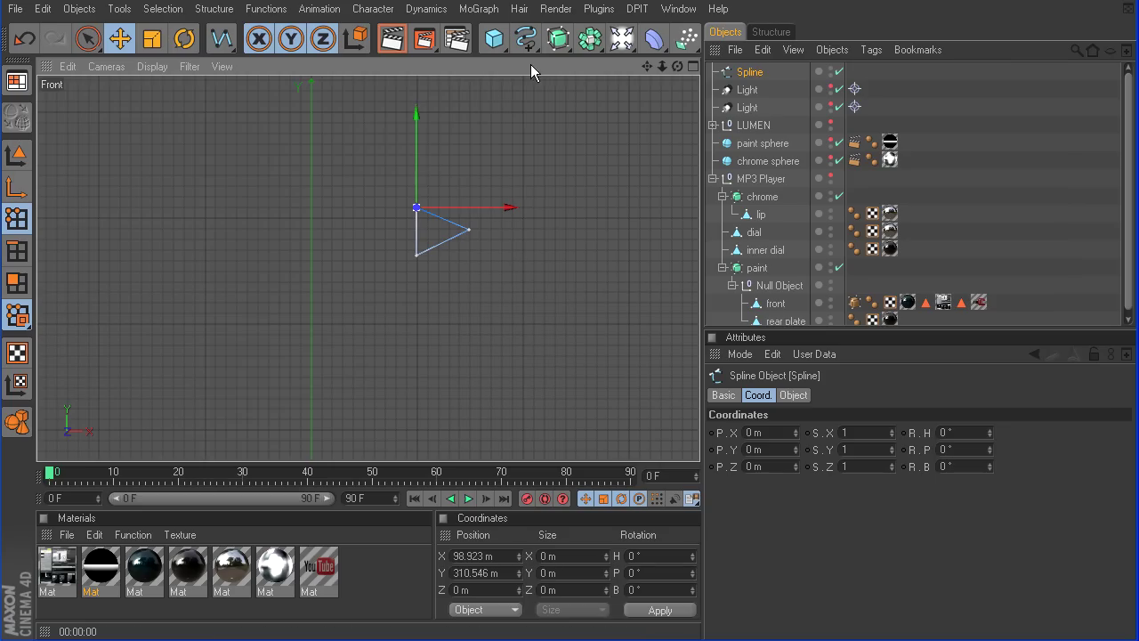
Step: Return to model mode, add an Extrude NURBS object, and make the triangle spline its child
{"action": "left_click", "coordinate": [21, 160]}
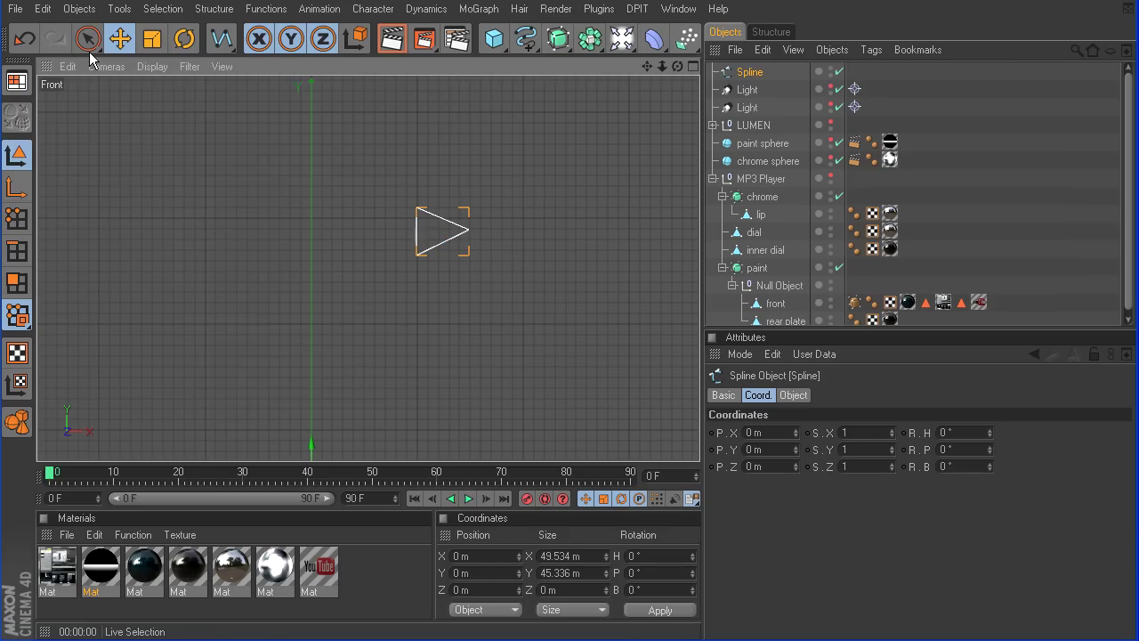
{"action": "left_click", "coordinate": [88, 39]}
{"action": "left_click_drag", "start_coordinate": [556, 49], "coordinate": [712, 55]}
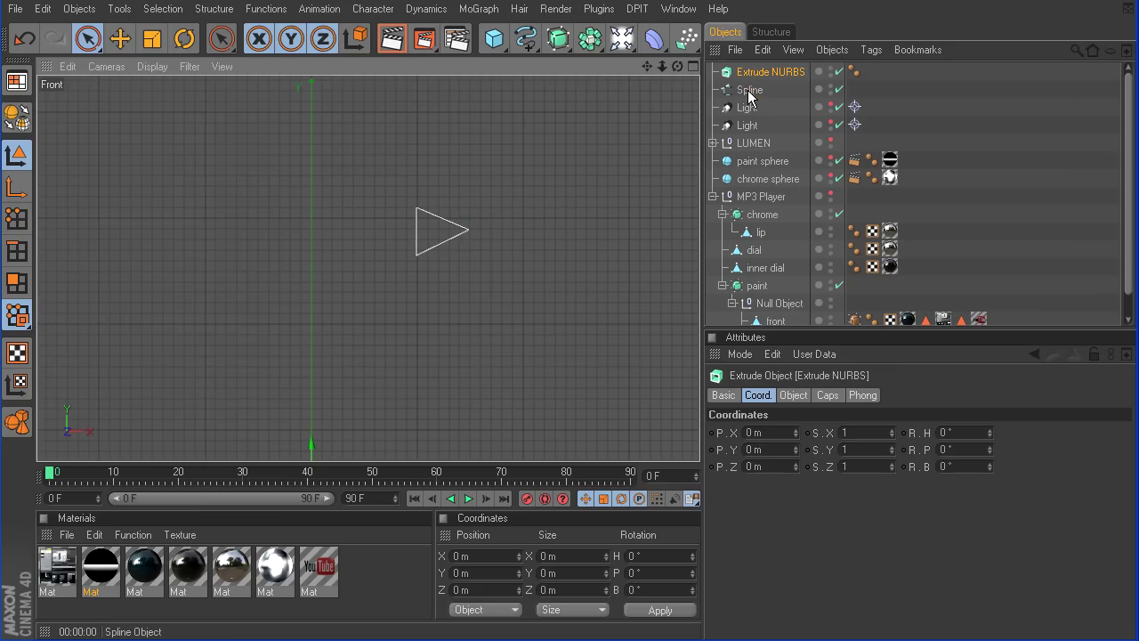
{"action": "left_click_drag", "start_coordinate": [748, 97], "coordinate": [753, 75]}
Step: Show the MP3 Player again in Perspective and move the triangle spline forward to about Z -127.4 m, in front of the dial
{"action": "middle_click", "coordinate": [568, 287]}
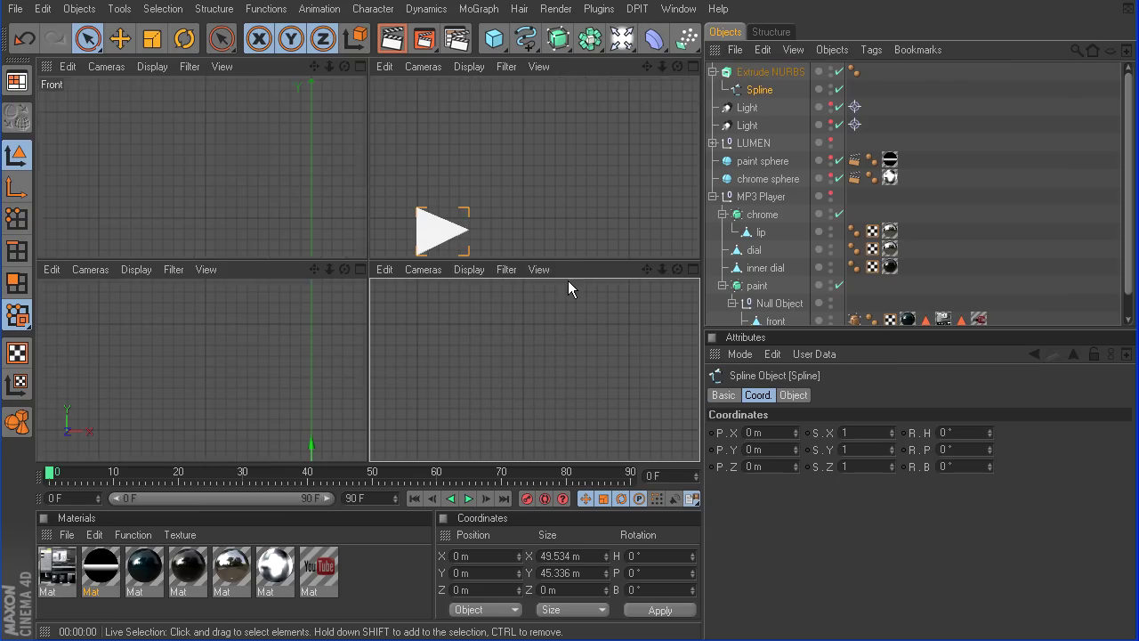
{"action": "middle_click", "coordinate": [302, 169]}
{"action": "left_click_drag", "start_coordinate": [678, 67], "coordinate": [701, 120]}
{"action": "left_click", "coordinate": [830, 194]}
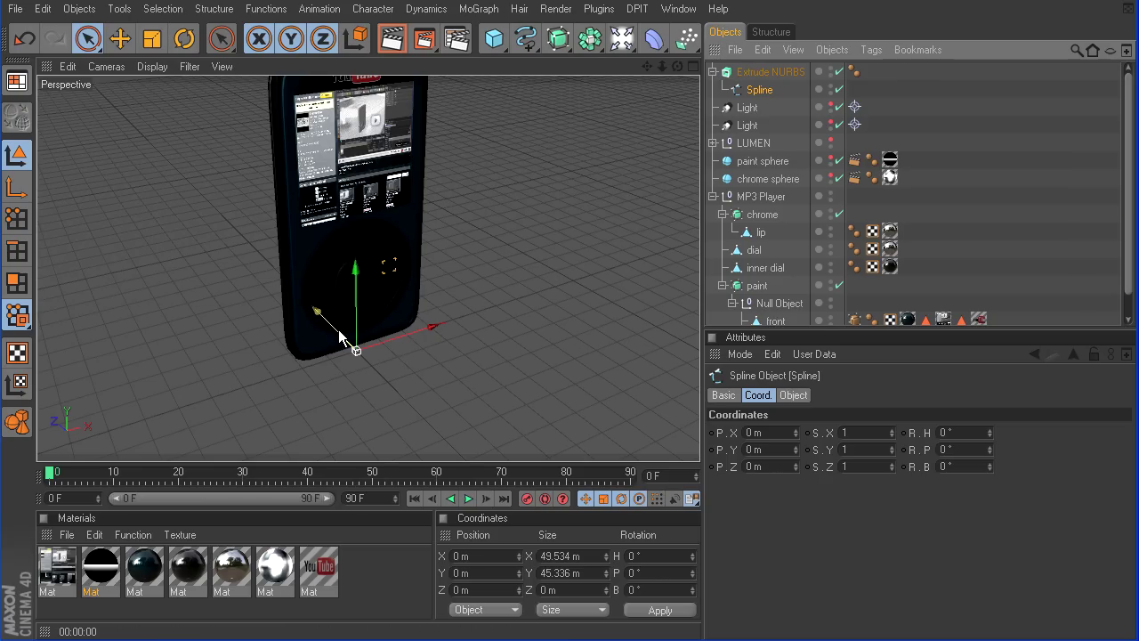
{"action": "left_click_drag", "start_coordinate": [318, 312], "coordinate": [335, 328]}
{"action": "mouse_move", "coordinate": [662, 67]}
{"action": "left_mouse_down"}
{"action": "mouse_move", "coordinate": [657, 77]}
{"action": "mouse_move", "coordinate": [643, 68]}
{"action": "left_mouse_up"}
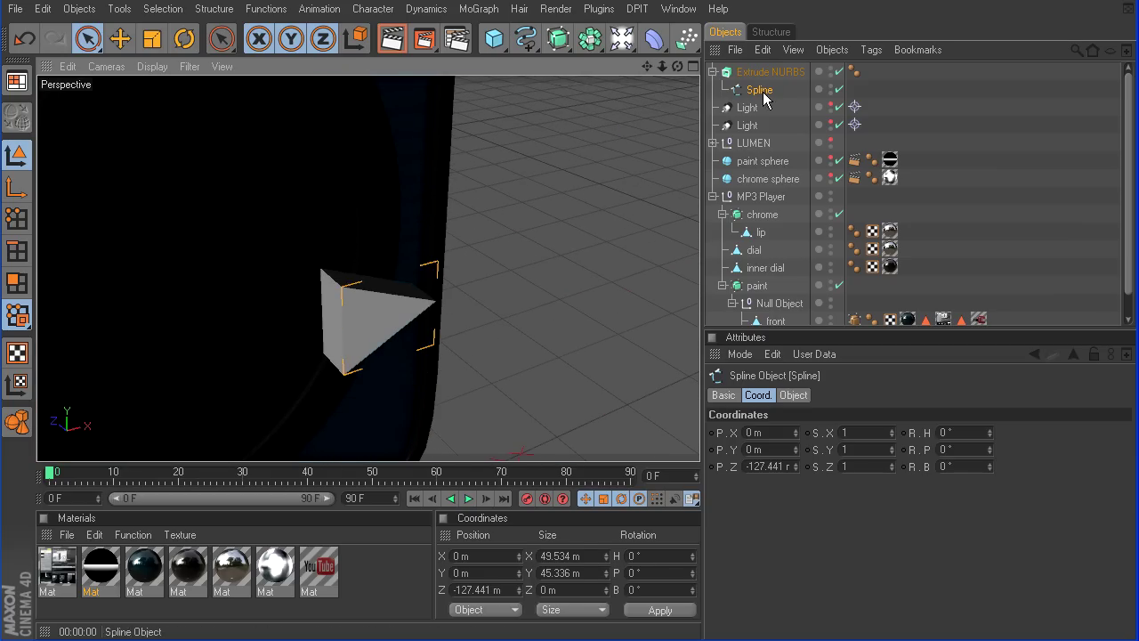
Step: Set the Extrude NURBS object's Z movement to 7 m
{"action": "left_click", "coordinate": [769, 71]}
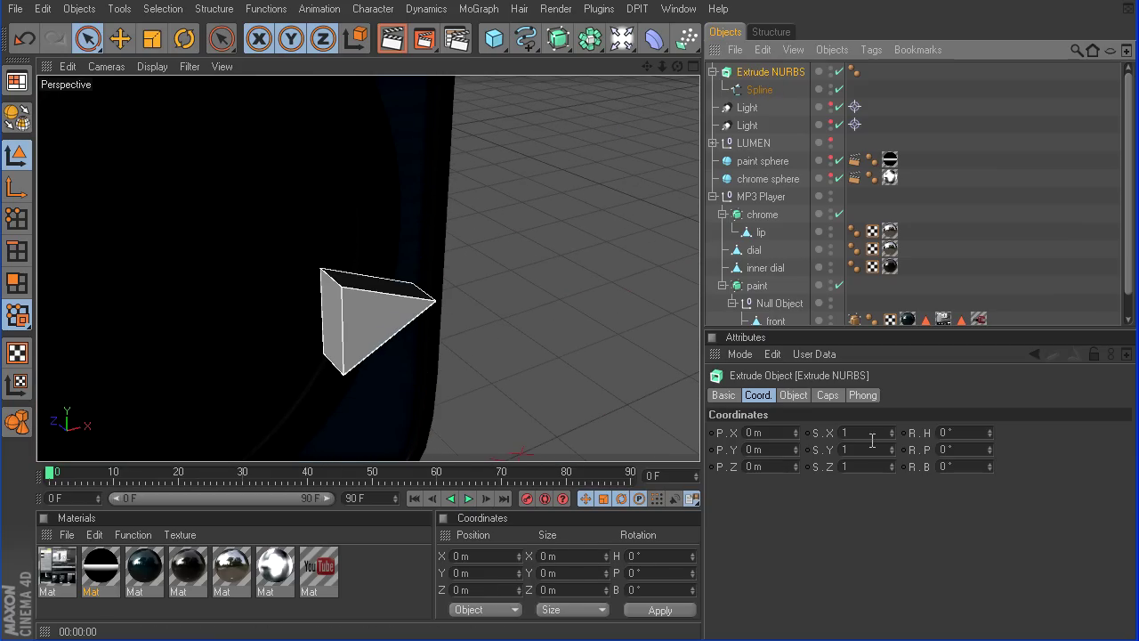
{"action": "left_click", "coordinate": [794, 395]}
{"action": "left_click_drag", "start_coordinate": [972, 433], "coordinate": [968, 431]}
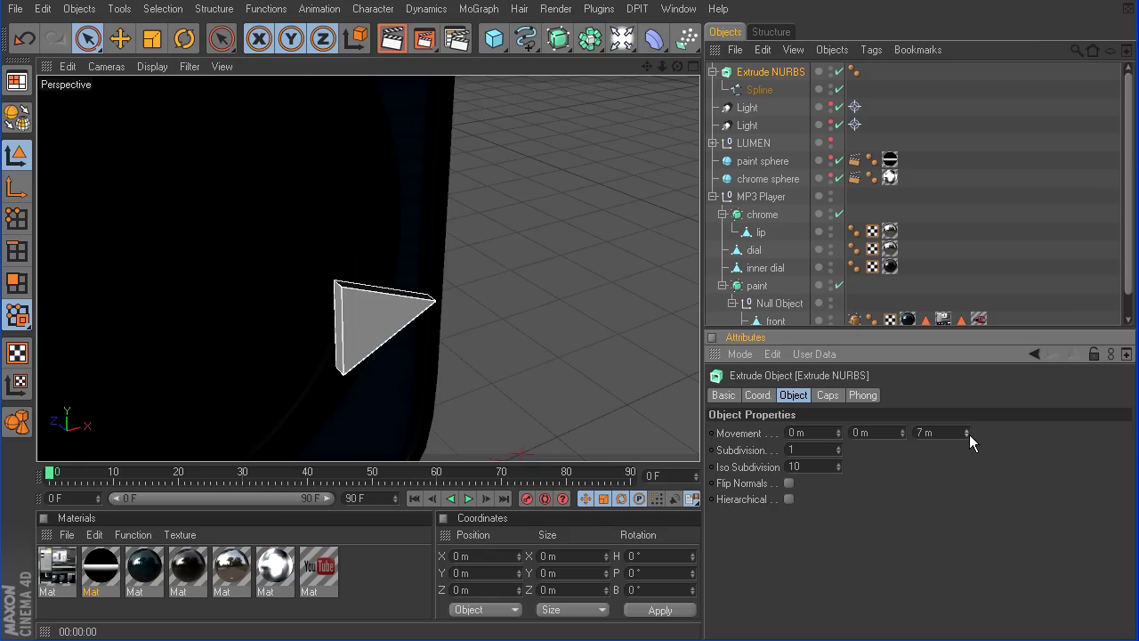
Step: Set the Extrude NURBS object's Z movement to 5 m and apply the fifth material, the reflective chrome one, to it
{"action": "left_click_drag", "start_coordinate": [969, 435], "coordinate": [969, 434]}
{"action": "left_click", "coordinate": [713, 72]}
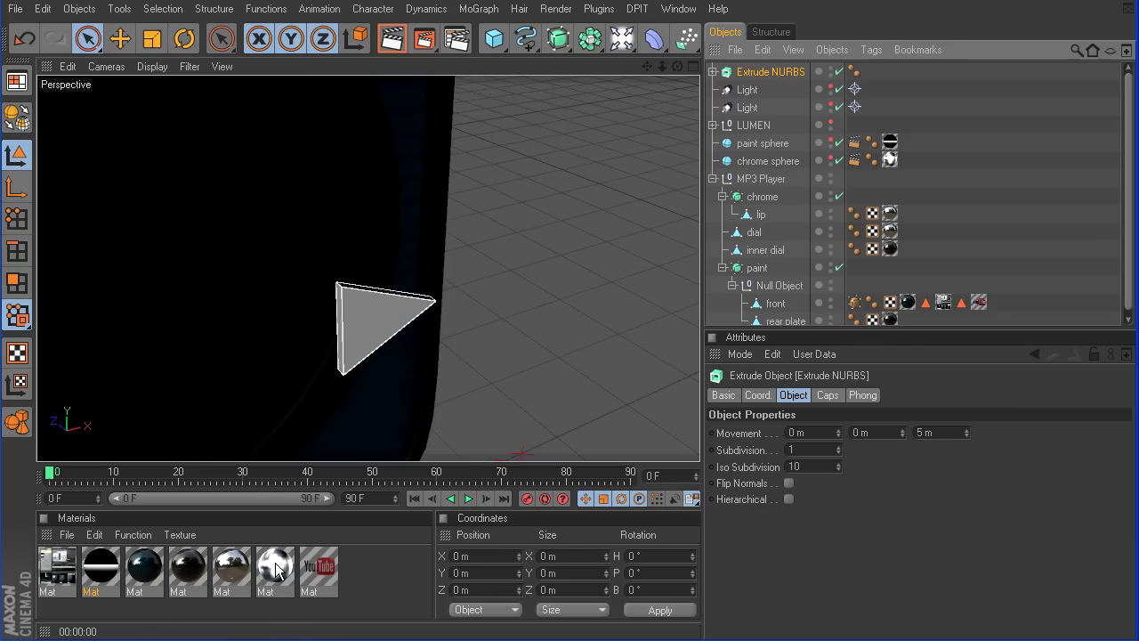
{"action": "left_click_drag", "start_coordinate": [239, 572], "coordinate": [764, 75]}
{"action": "left_click_drag", "start_coordinate": [665, 67], "coordinate": [673, 68]}
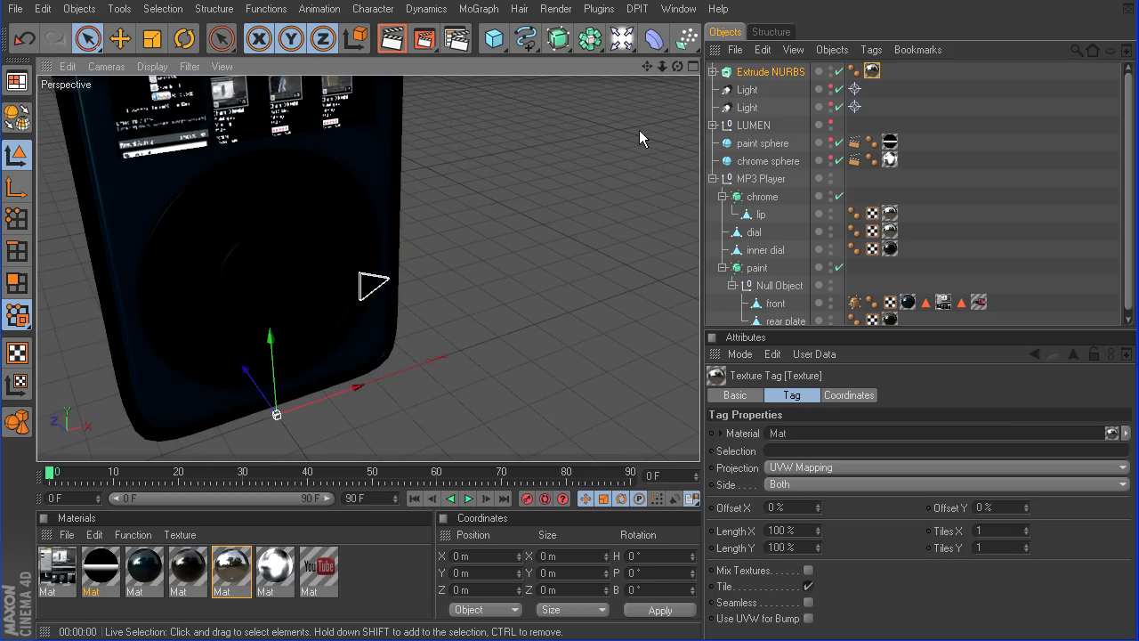
Step: In the Front view, move only the Extrude NURBS object's axis up to the dial's centre, about Y 284.4 m
{"action": "left_click", "coordinate": [748, 73]}
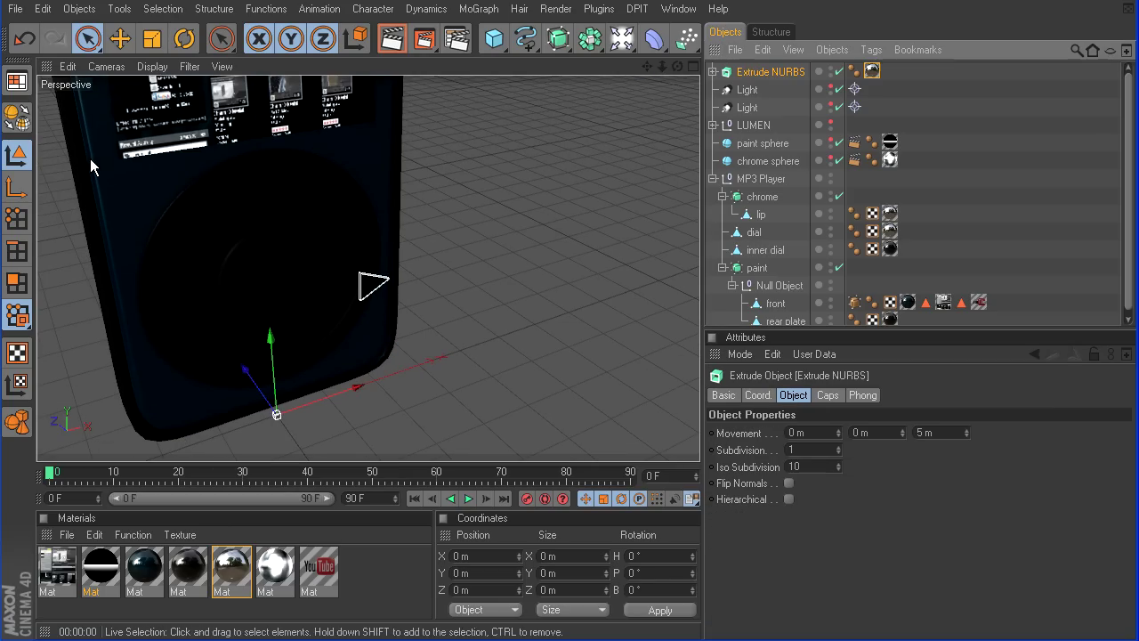
{"action": "left_click", "coordinate": [18, 190]}
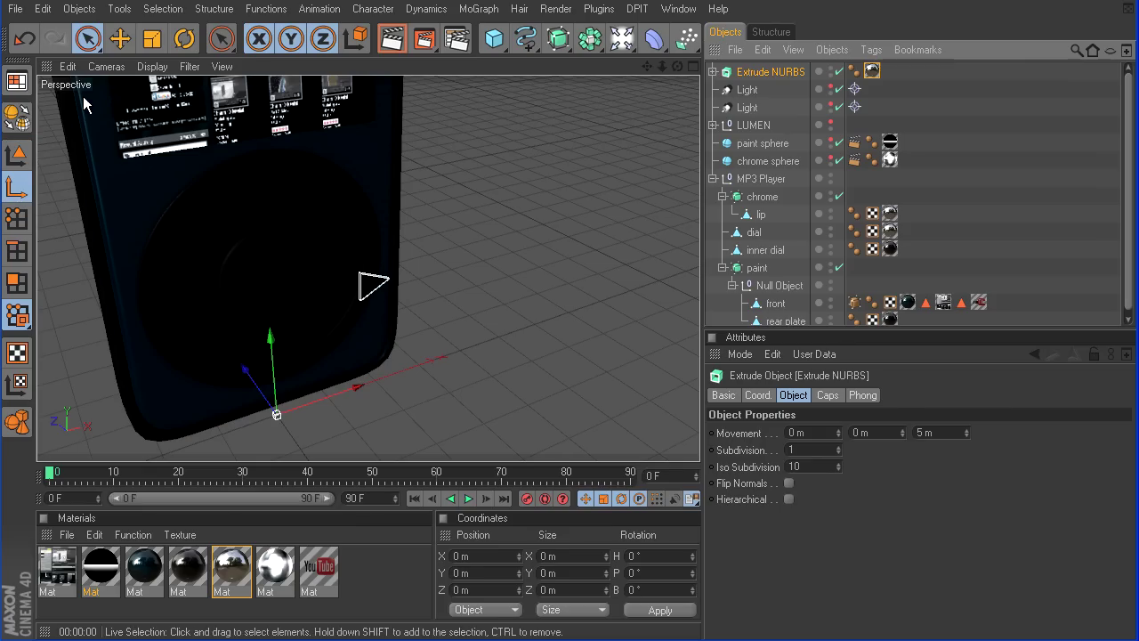
{"action": "left_click", "coordinate": [118, 43]}
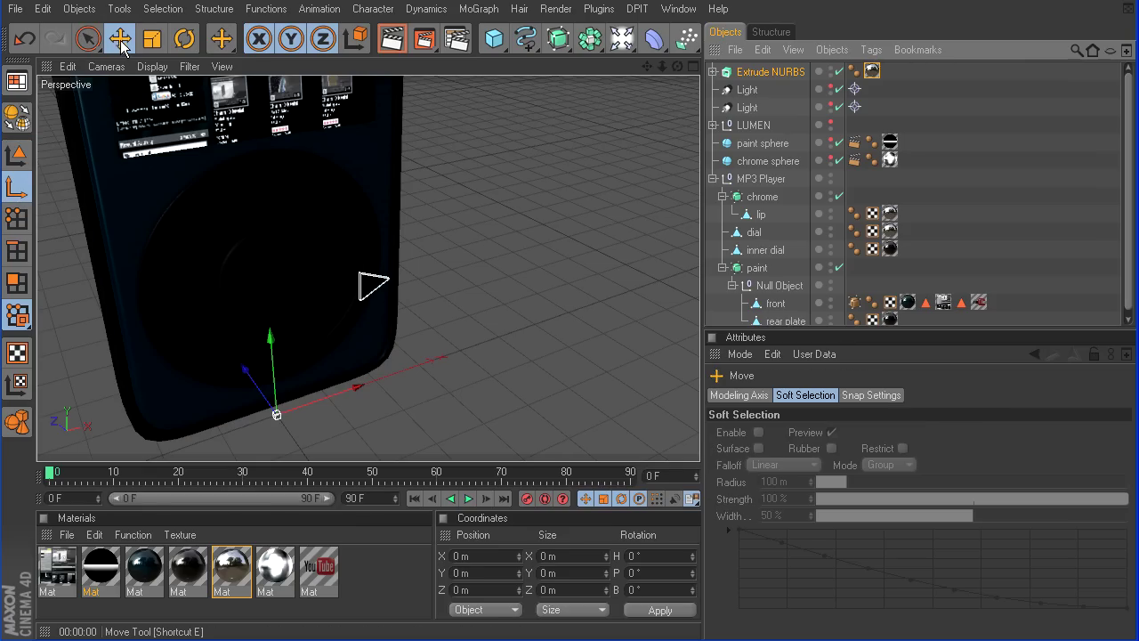
{"action": "middle_click", "coordinate": [615, 294]}
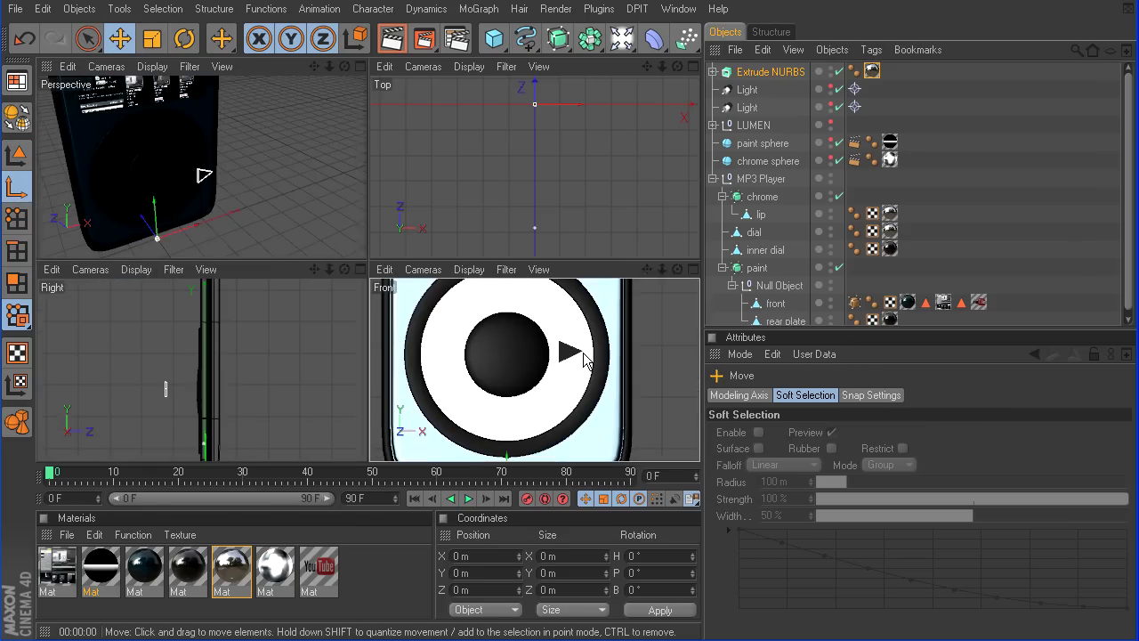
{"action": "middle_click", "coordinate": [620, 303]}
{"action": "scroll", "coordinate": [436, 320], "scroll_direction": "down", "scroll_amount": 2}
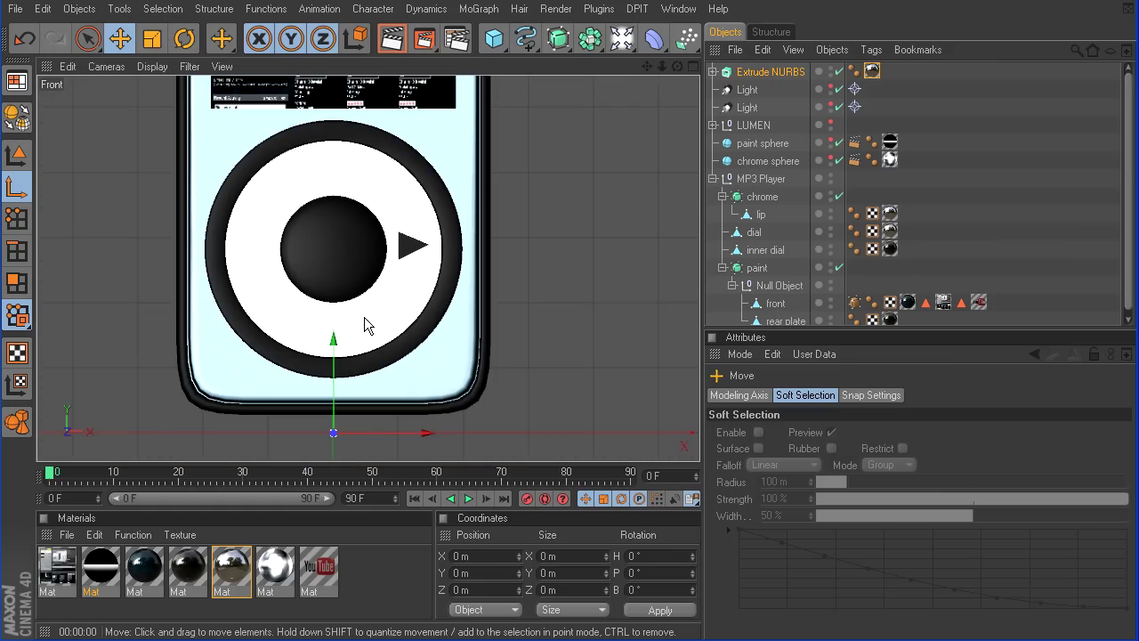
{"action": "left_click_drag", "start_coordinate": [333, 338], "coordinate": [334, 153]}
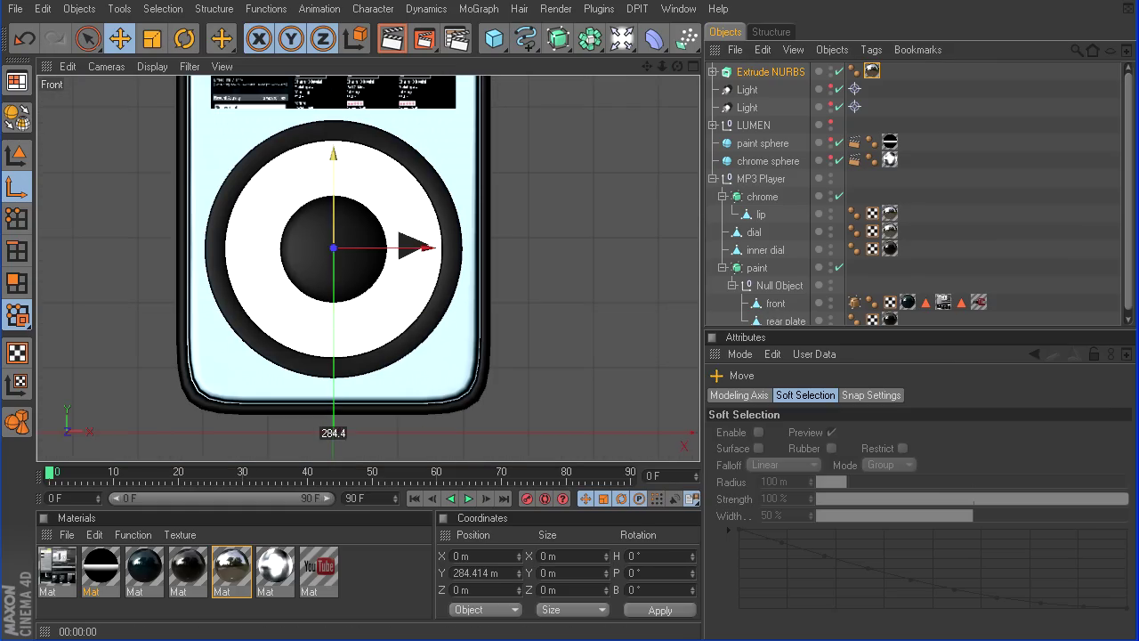
{"action": "left_click_drag", "start_coordinate": [662, 67], "coordinate": [738, 66]}
{"action": "left_click_drag", "start_coordinate": [662, 67], "coordinate": [596, 67]}
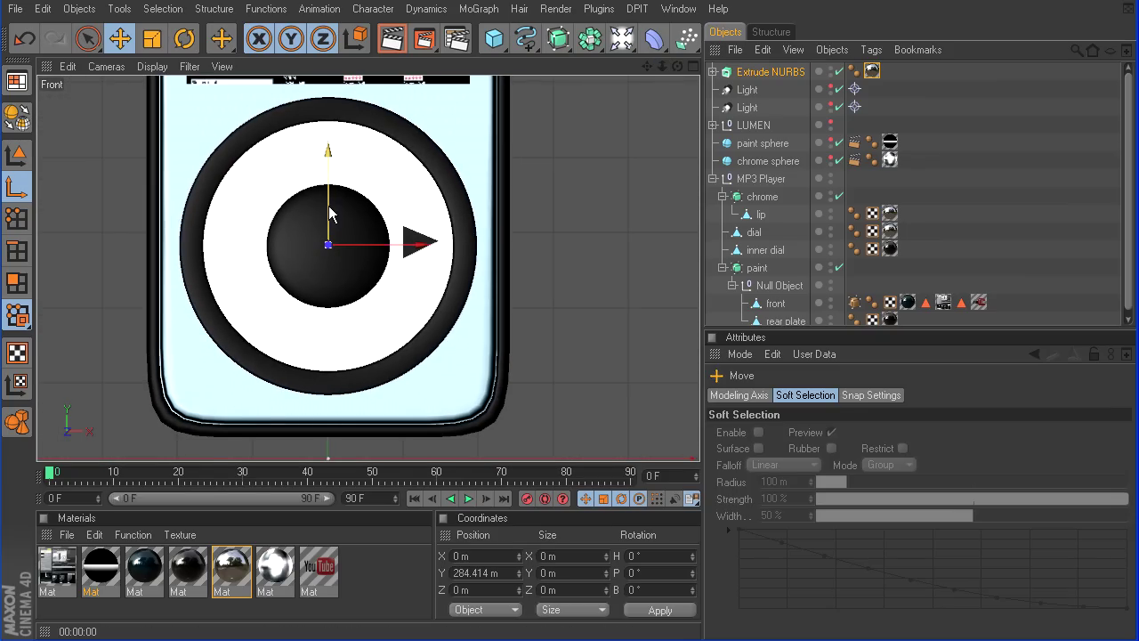
Step: Return to model mode, duplicate the extruded triangle, and set the copy's bank rotation to 90°
{"action": "left_click", "coordinate": [18, 154]}
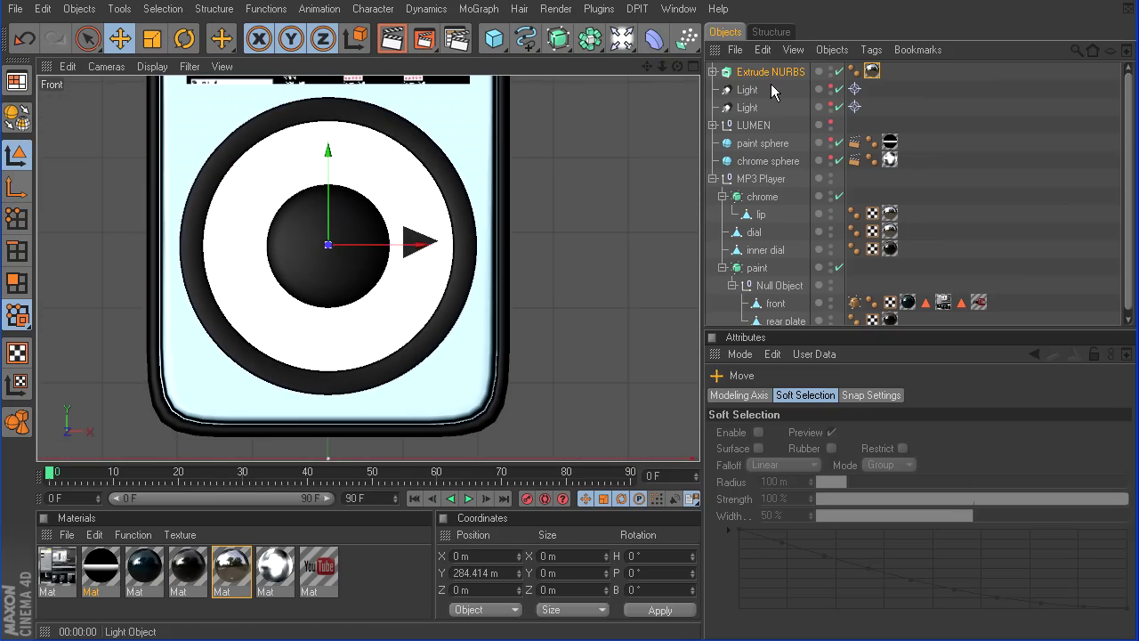
{"action": "left_click_drag", "start_coordinate": [780, 77], "coordinate": [785, 93], "text": "ctrl"}
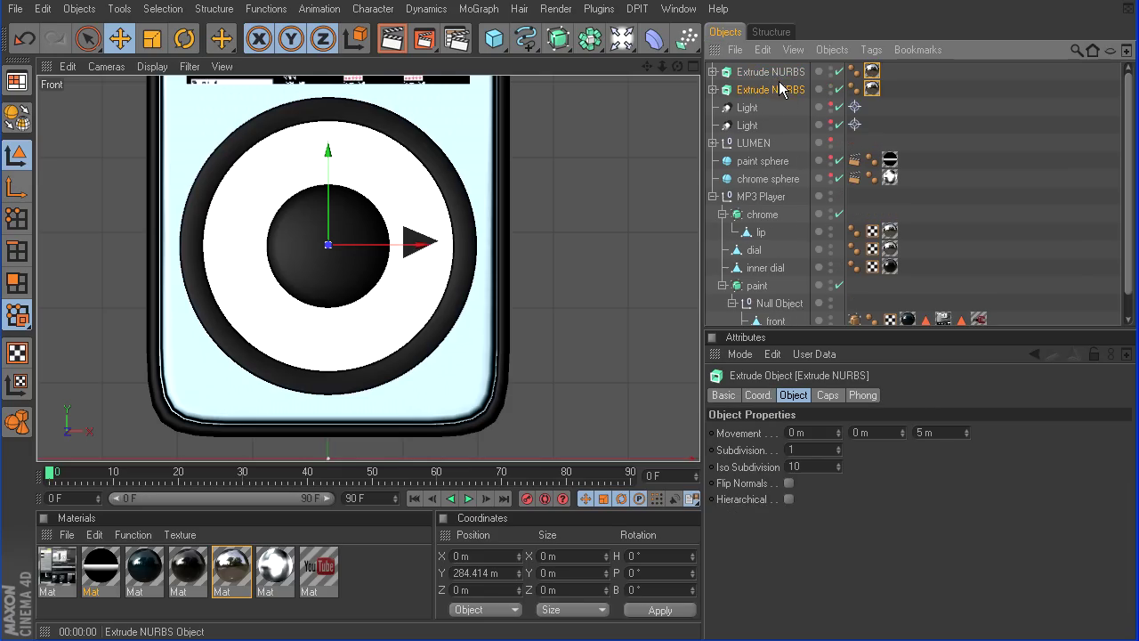
{"action": "left_click", "coordinate": [18, 156]}
{"action": "left_click", "coordinate": [758, 395]}
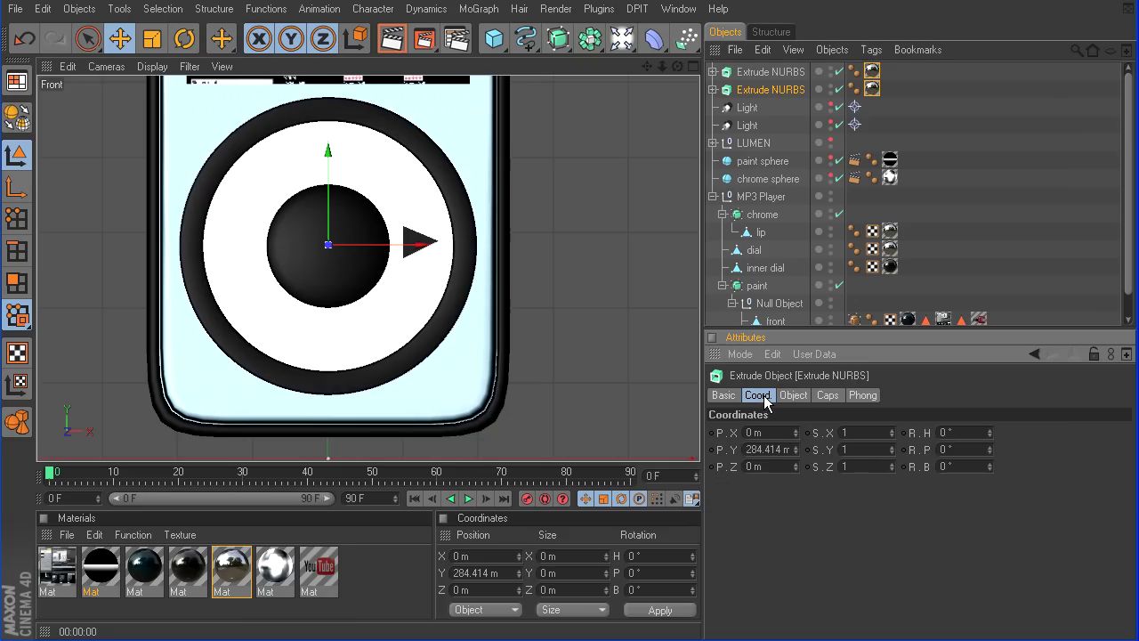
{"action": "left_click_drag", "start_coordinate": [989, 466], "coordinate": [990, 423]}
{"action": "left_click", "coordinate": [990, 465]}
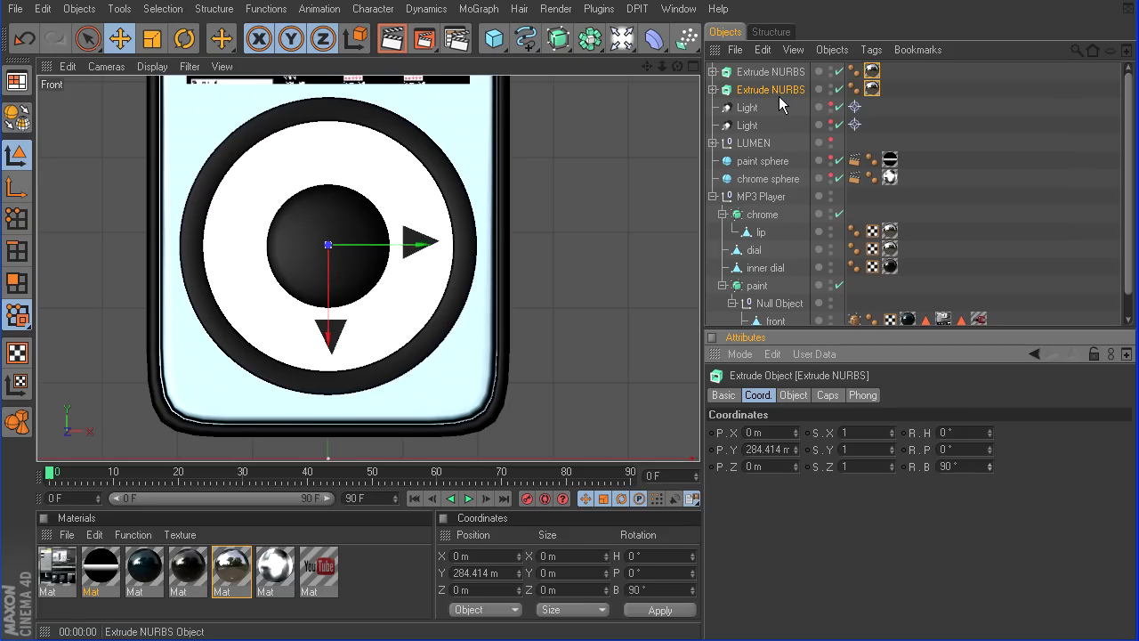
Step: Make two more copies of the extruded triangle, with bank rotations of 180° and 270°, to complete the ring
{"action": "left_click_drag", "start_coordinate": [779, 94], "coordinate": [779, 97], "text": "ctrl"}
{"action": "mouse_move", "coordinate": [990, 468]}
{"action": "left_mouse_down"}
{"action": "mouse_move", "coordinate": [990, 433]}
{"action": "mouse_move", "coordinate": [991, 474]}
{"action": "left_mouse_up"}
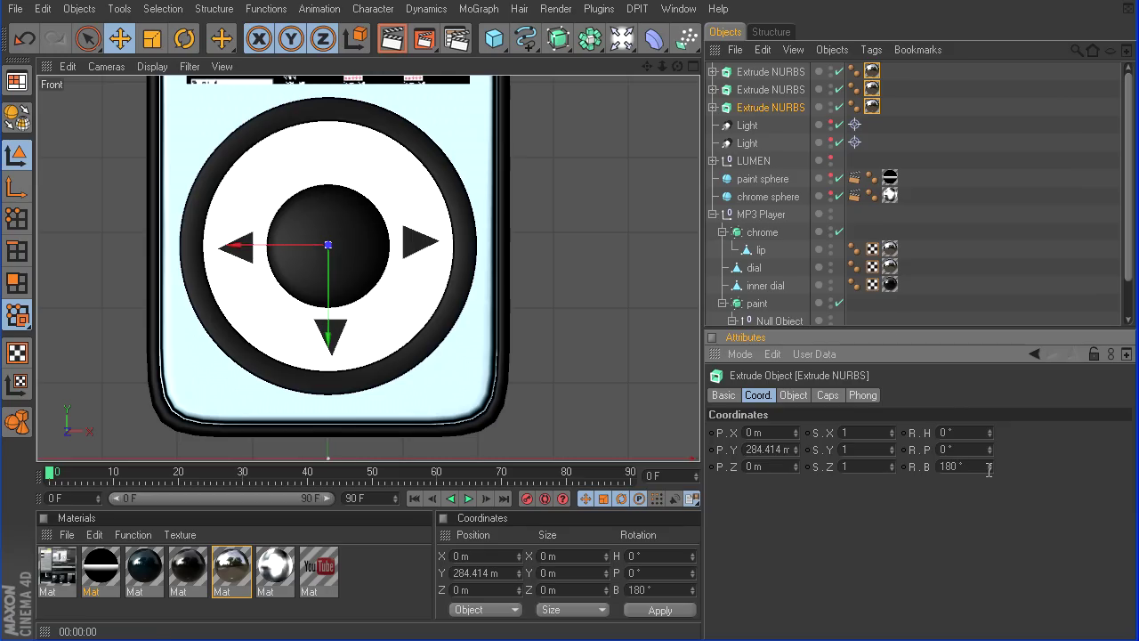
{"action": "left_click", "coordinate": [767, 107]}
{"action": "key", "text": "ctrl+c"}
{"action": "key", "text": "ctrl+v"}
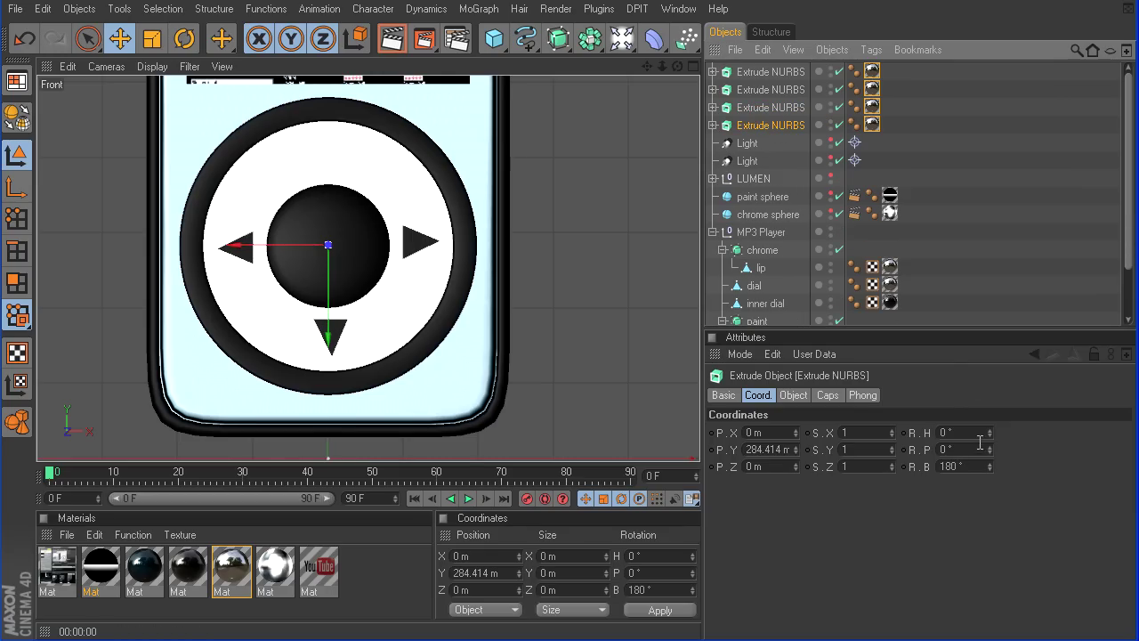
{"action": "mouse_move", "coordinate": [990, 460]}
{"action": "left_mouse_down"}
{"action": "mouse_move", "coordinate": [990, 436]}
{"action": "mouse_move", "coordinate": [988, 472]}
{"action": "left_mouse_up"}
Step: In the Perspective view, select all four Extrude NURBS objects and move them back to about Z 109.7 m, against the dial
{"action": "middle_click", "coordinate": [419, 264]}
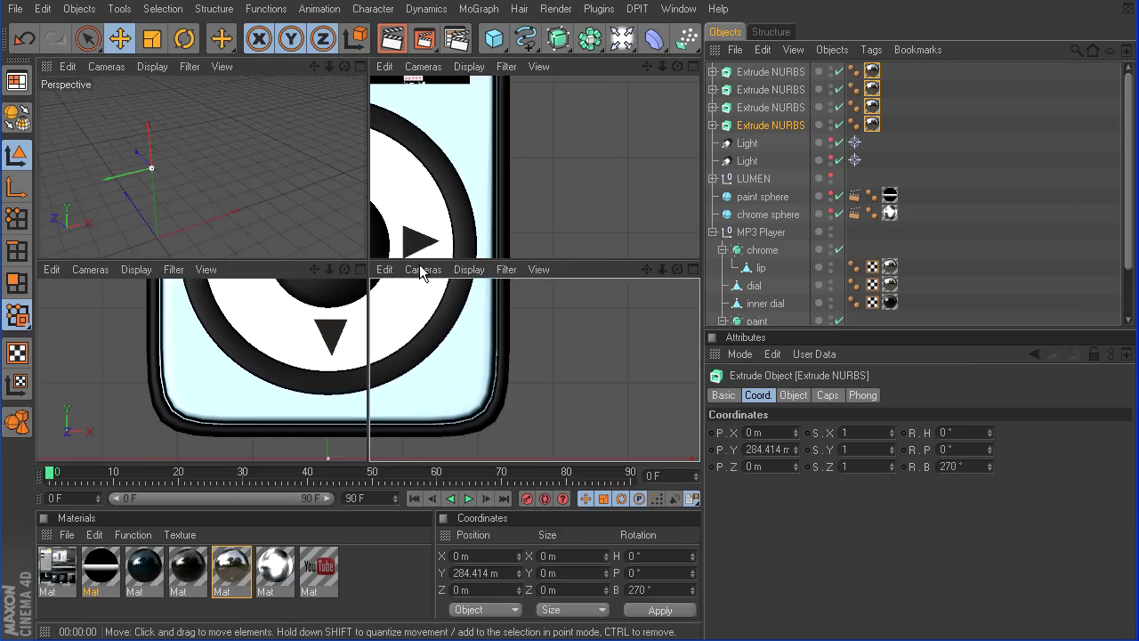
{"action": "middle_click", "coordinate": [303, 185]}
{"action": "left_click", "coordinate": [767, 72], "text": "shift"}
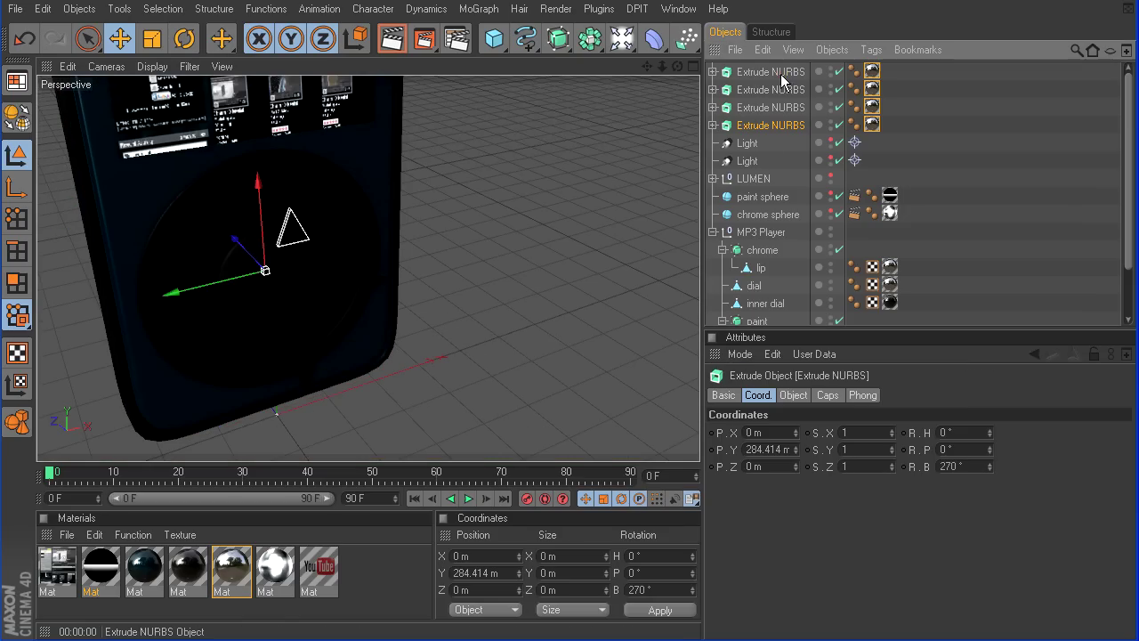
{"action": "left_click", "coordinate": [767, 90], "text": "shift"}
{"action": "left_click", "coordinate": [767, 108], "text": "shift"}
{"action": "left_click_drag", "start_coordinate": [678, 69], "coordinate": [174, 234]}
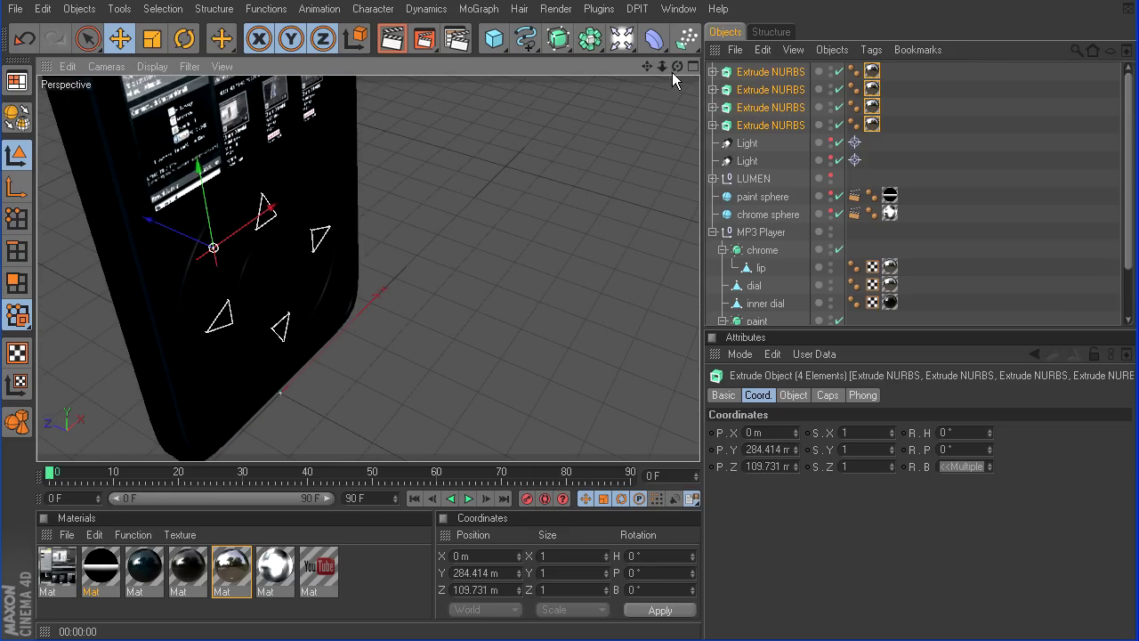
Step: Render the Perspective view to check how the four triangles sit on the dial
{"action": "left_click_drag", "start_coordinate": [677, 67], "coordinate": [578, 73]}
{"action": "left_click_drag", "start_coordinate": [662, 67], "coordinate": [720, 120]}
{"action": "left_click", "coordinate": [392, 50]}
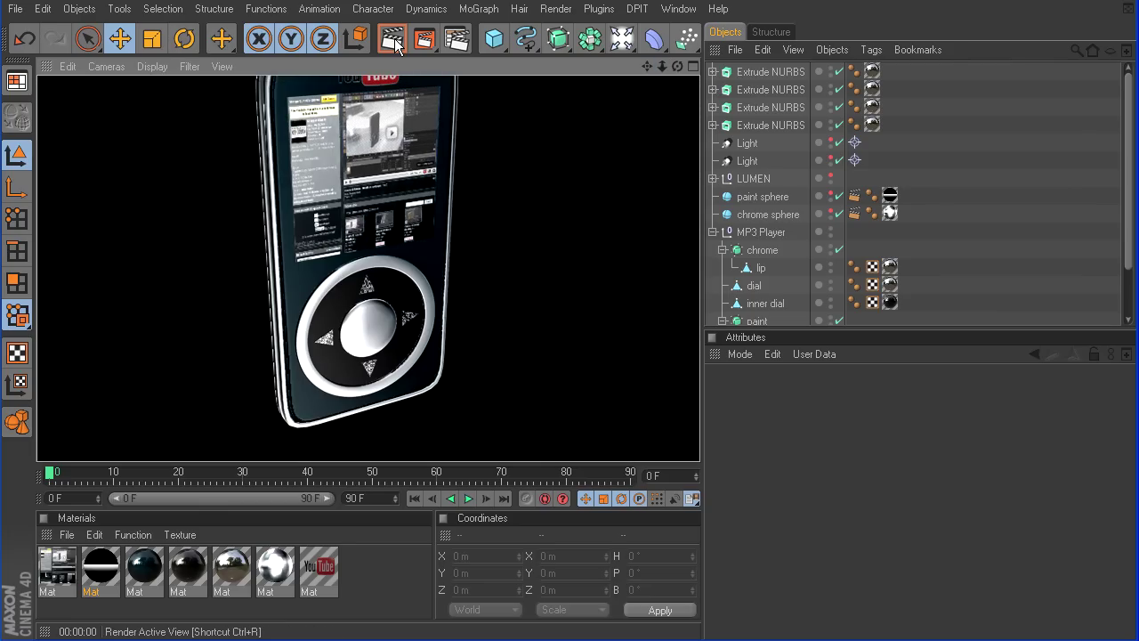
Step: Add all four Extrude NURBS objects to the Exclude list of the paint sphere's Compositing tag
{"action": "left_click_drag", "start_coordinate": [662, 66], "coordinate": [680, 71]}
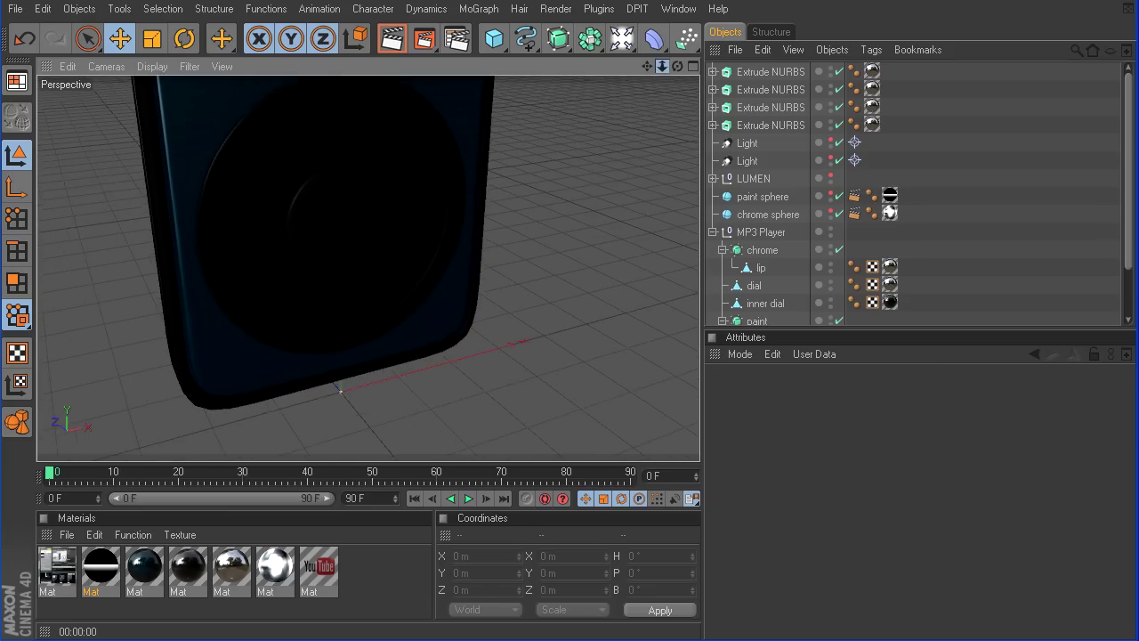
{"action": "left_click", "coordinate": [770, 71]}
{"action": "left_click", "coordinate": [770, 89], "text": "ctrl"}
{"action": "left_click", "coordinate": [761, 107], "text": "ctrl"}
{"action": "left_click", "coordinate": [761, 125], "text": "ctrl"}
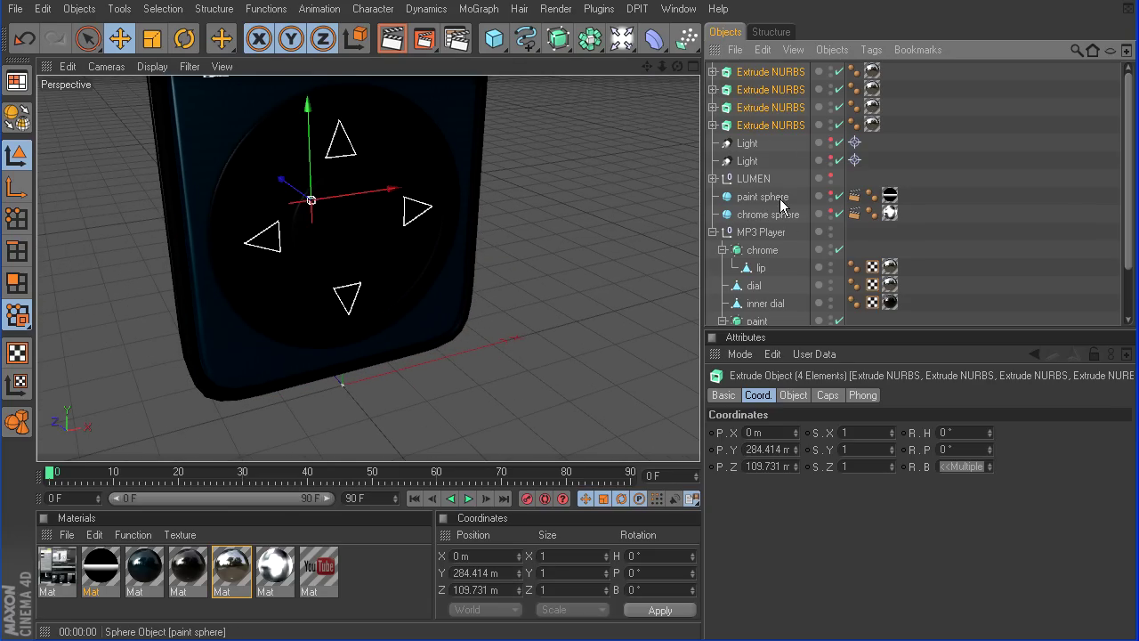
{"action": "left_click", "coordinate": [854, 195]}
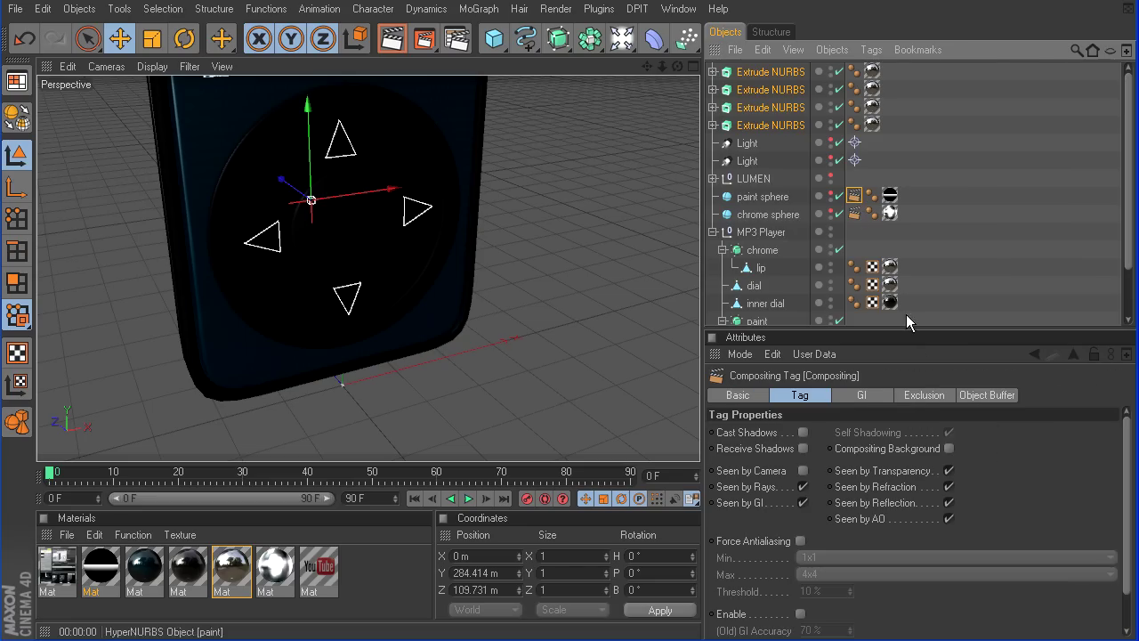
{"action": "left_click", "coordinate": [924, 395]}
{"action": "left_click_drag", "start_coordinate": [788, 129], "coordinate": [783, 544]}
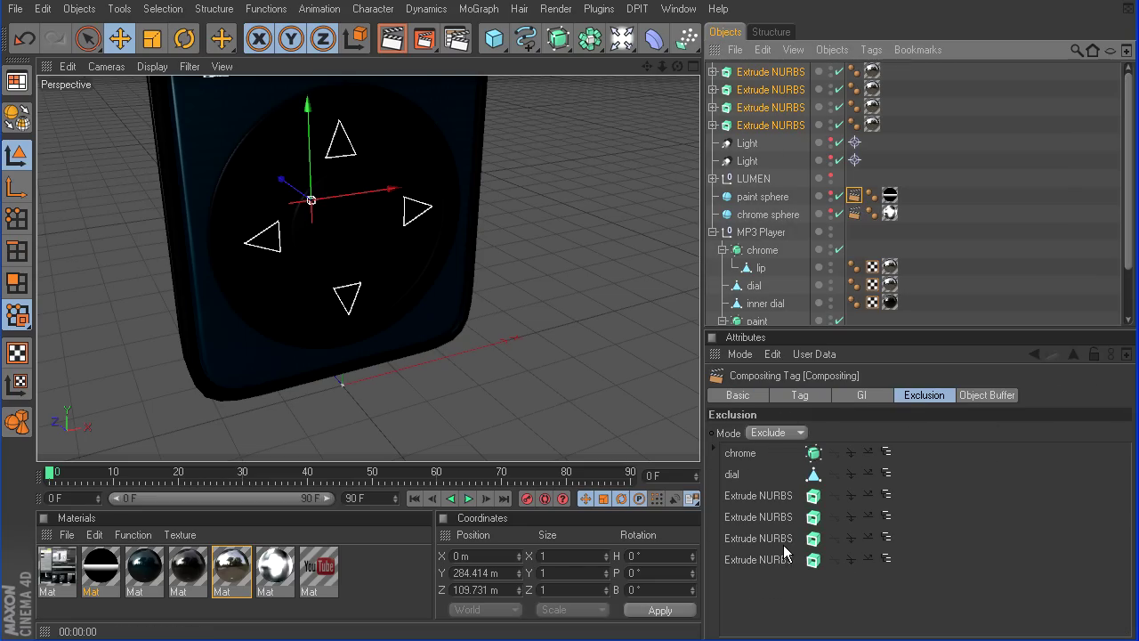
Step: Render a close-up of the dial to check the triangles' reflections, and clear the object selection
{"action": "left_click", "coordinate": [392, 40]}
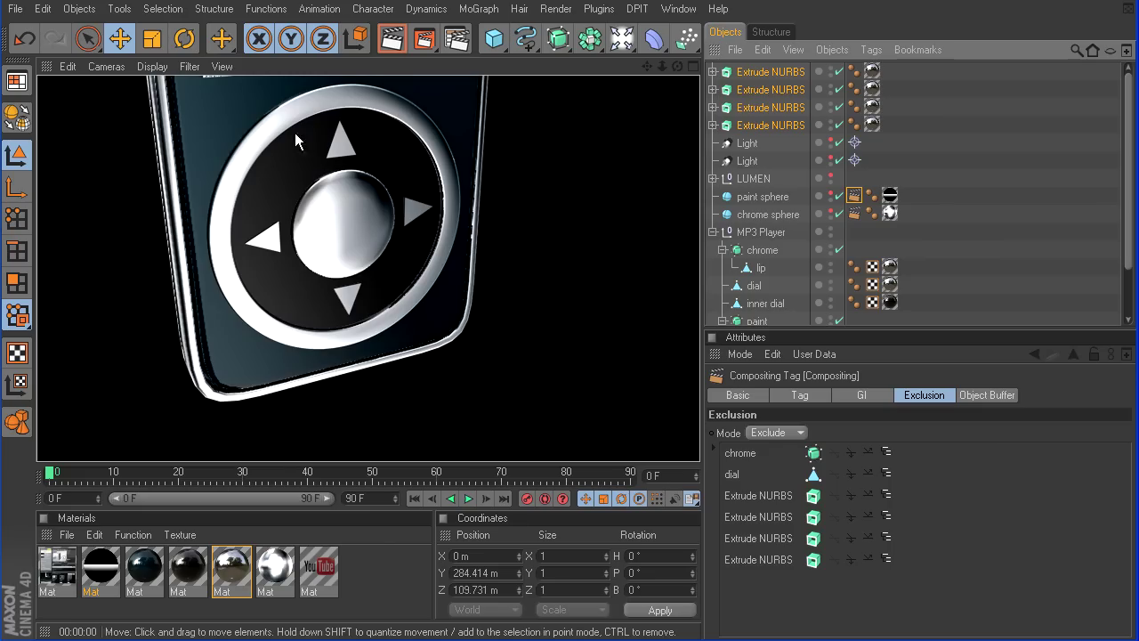
{"action": "left_click_drag", "start_coordinate": [662, 66], "coordinate": [663, 188]}
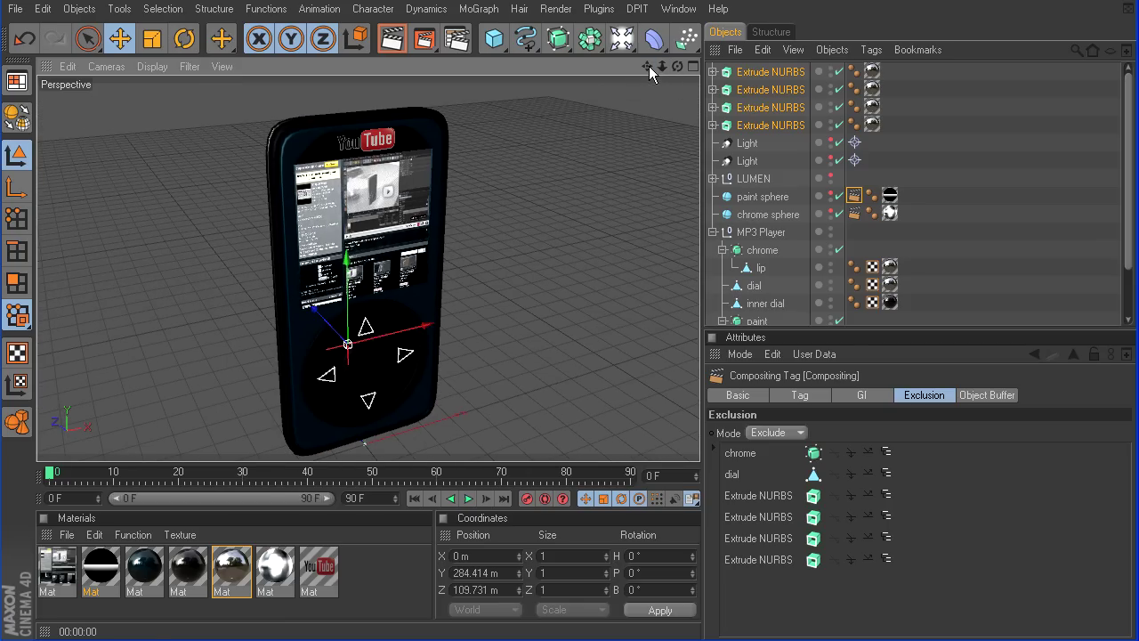
{"action": "left_click", "coordinate": [996, 153]}
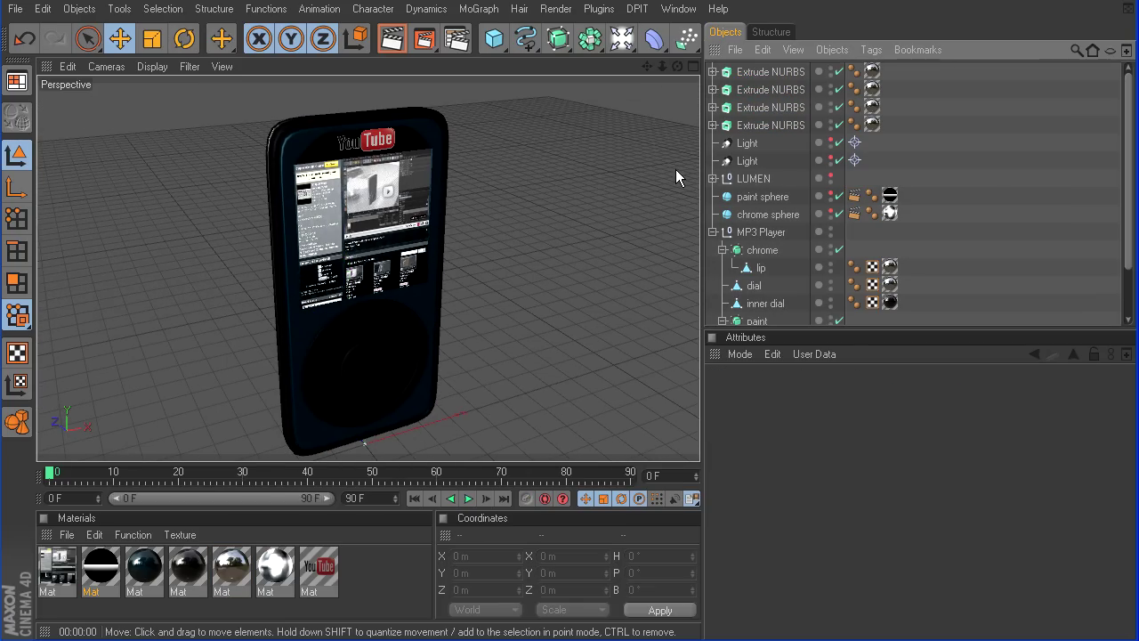